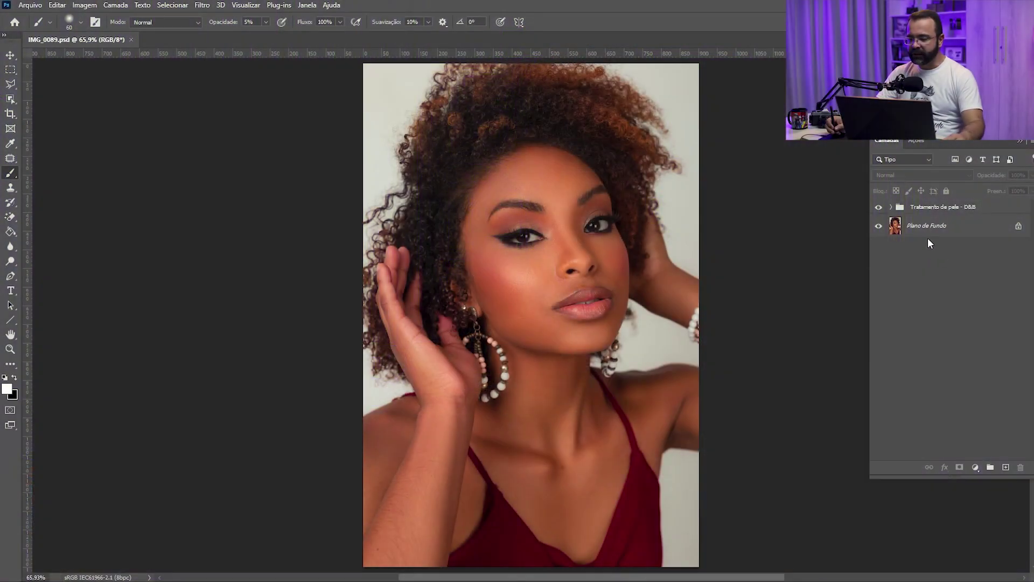
Toggle the Tratamento de pele - D&B group's visibility to compare before and after.
click(925, 211)
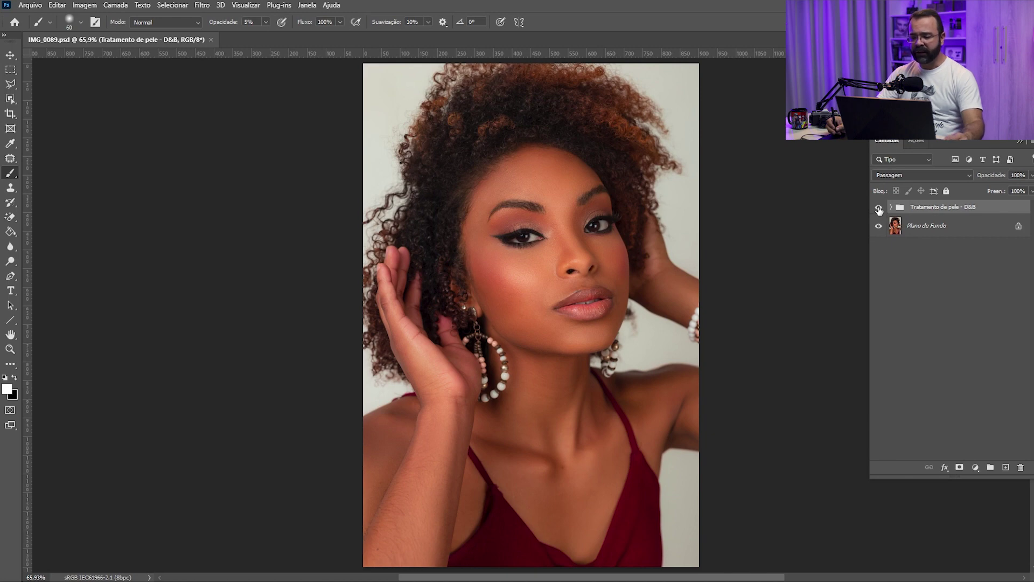
click(878, 208)
click(879, 209)
click(879, 208)
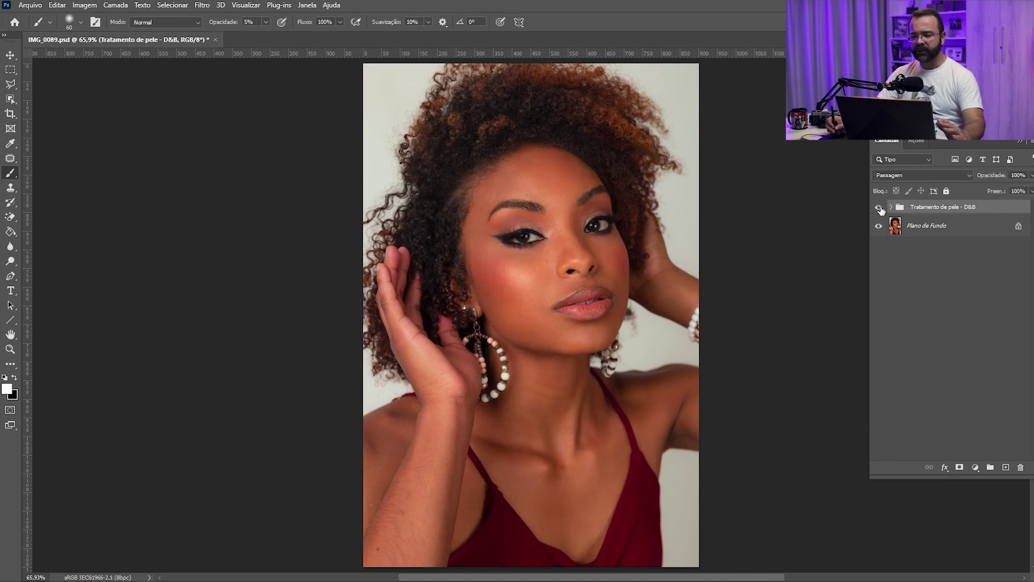
click(916, 237)
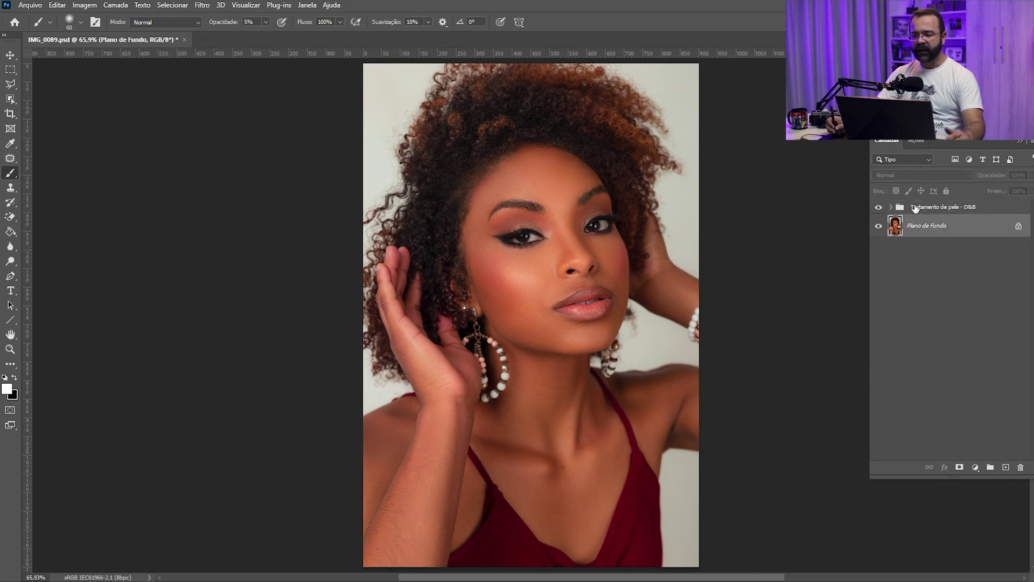
click(914, 209)
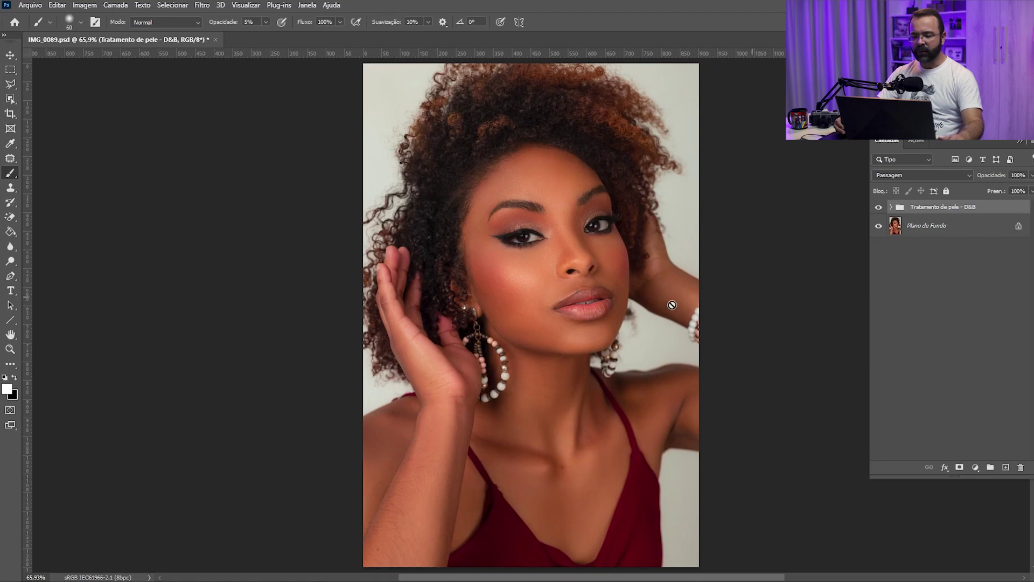
Zoom in on the lips and add a new Solid Color fill layer.
key(z)
mouse_move(595, 307)
mouse_down()
mouse_move(660, 313)
mouse_move(596, 335)
mouse_up()
key(h)
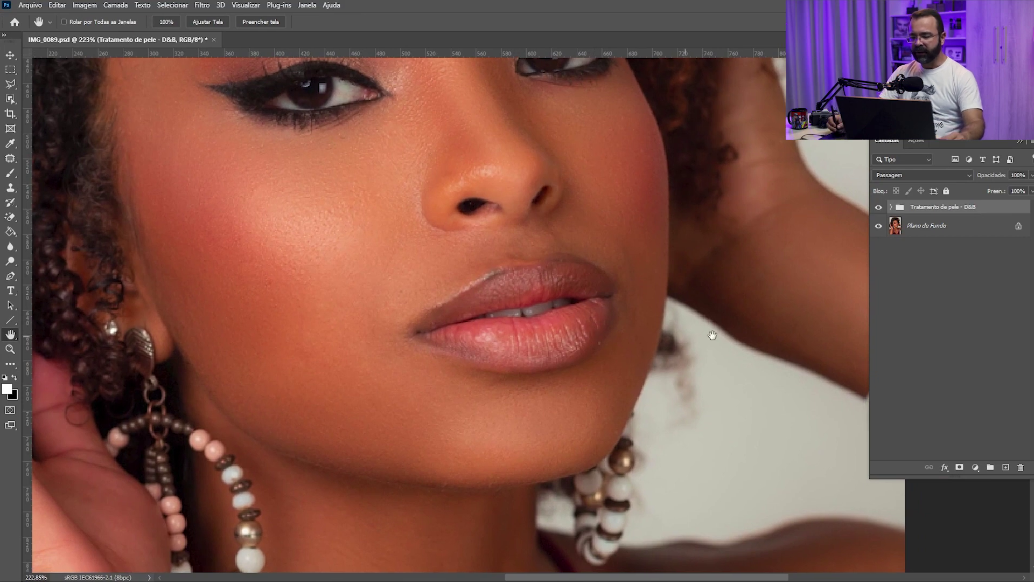
click(975, 469)
click(1000, 269)
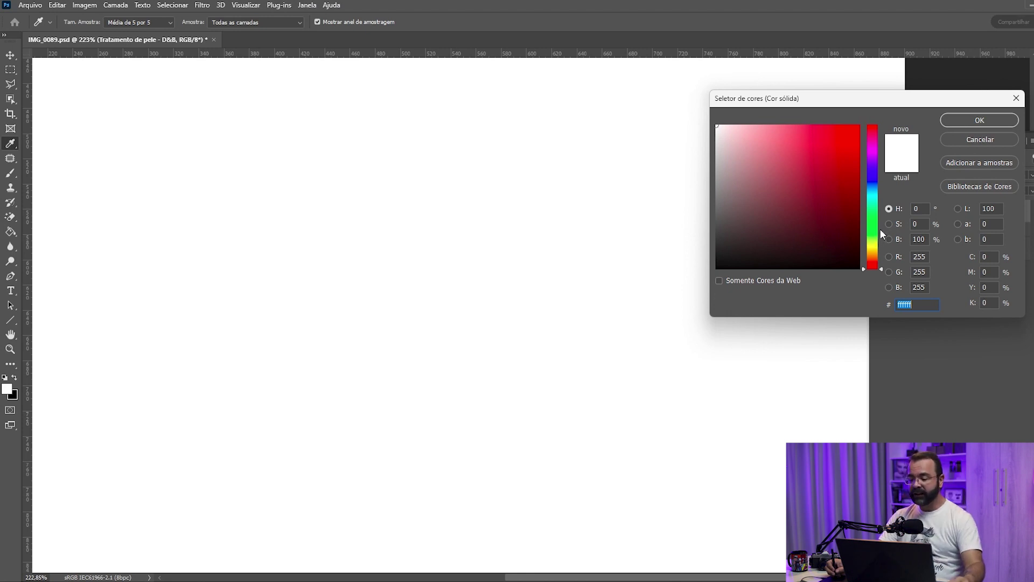
Pick the magenta colour b10359 for the fill layer and confirm it.
click(874, 151)
drag(875, 143, 874, 138)
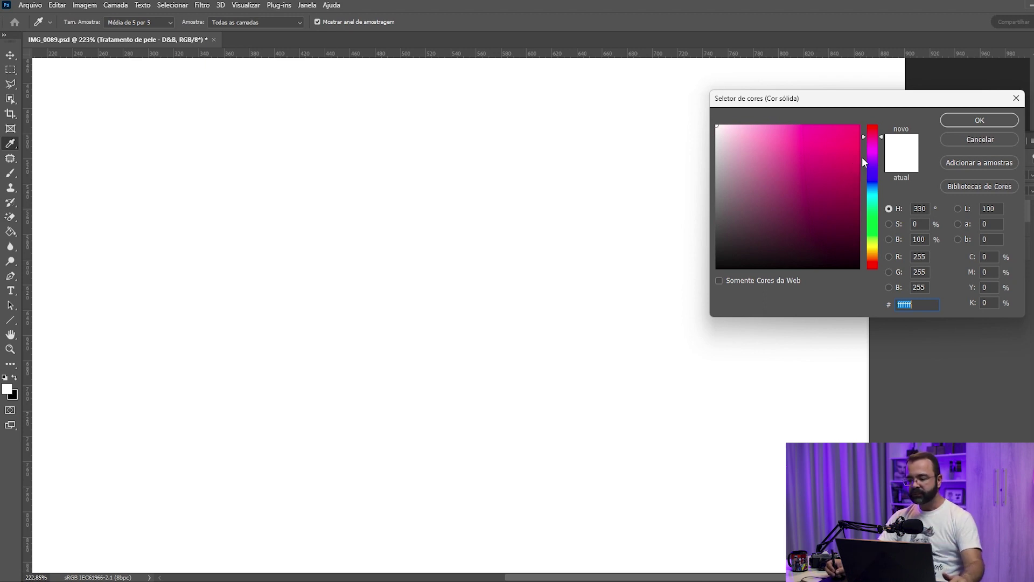
click(857, 169)
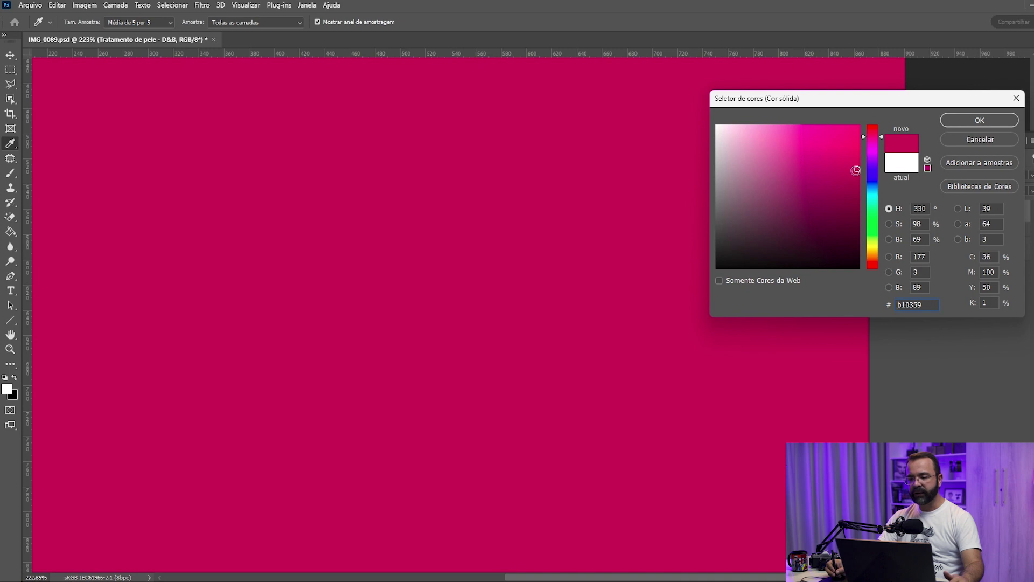
click(957, 122)
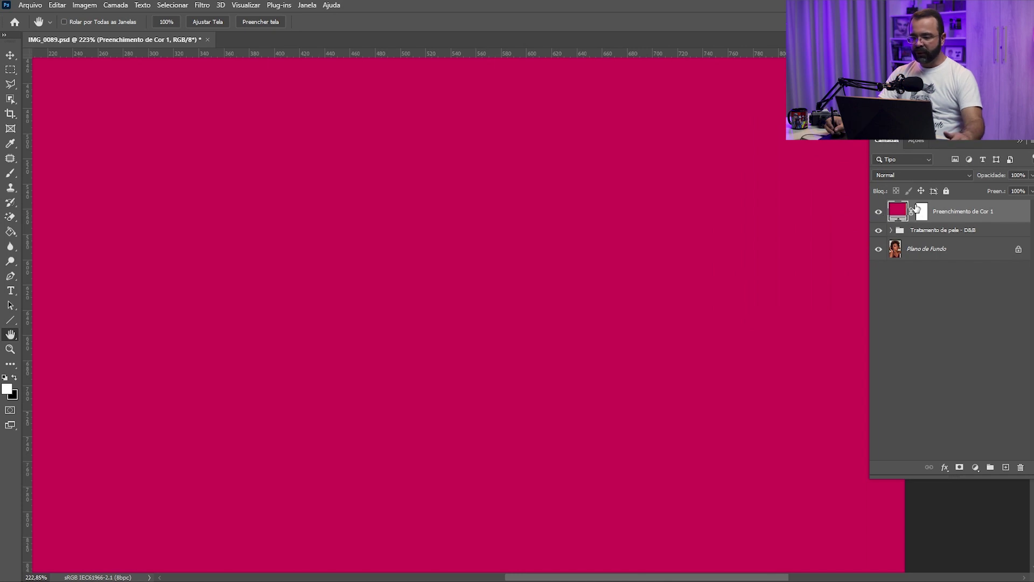
Set the fill layer's blend mode to Multiplicação and target its mask.
click(910, 176)
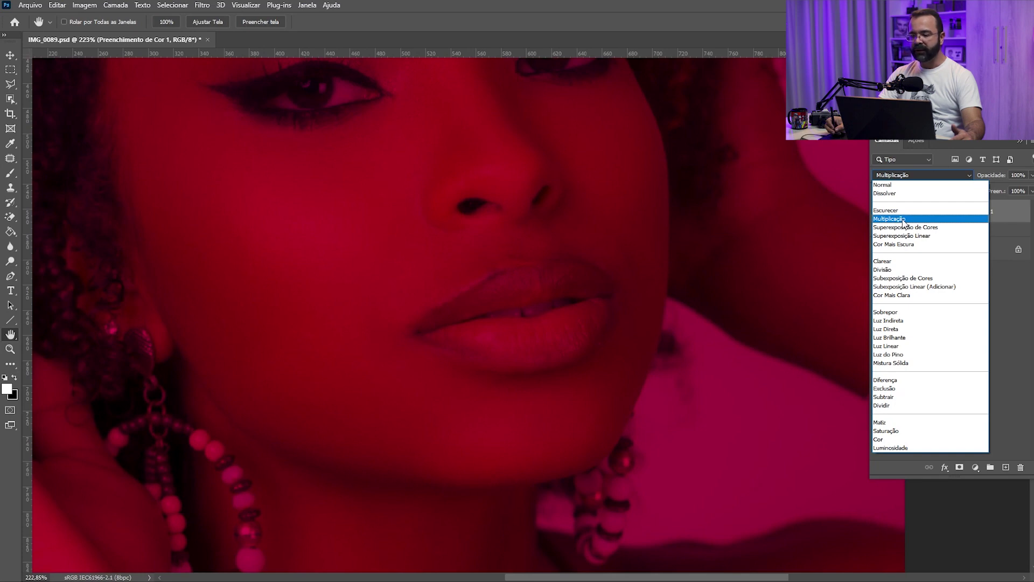
click(904, 220)
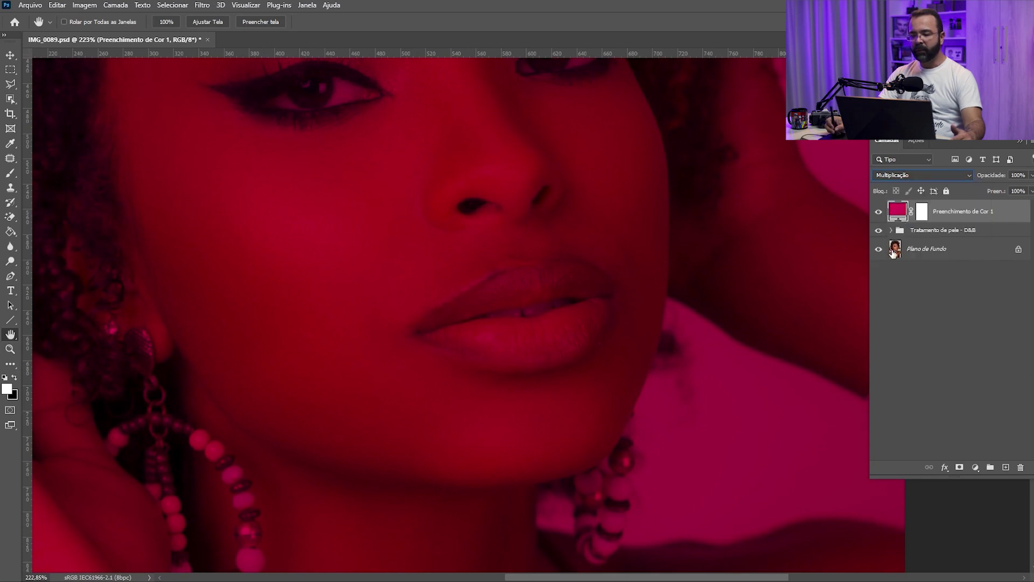
click(922, 218)
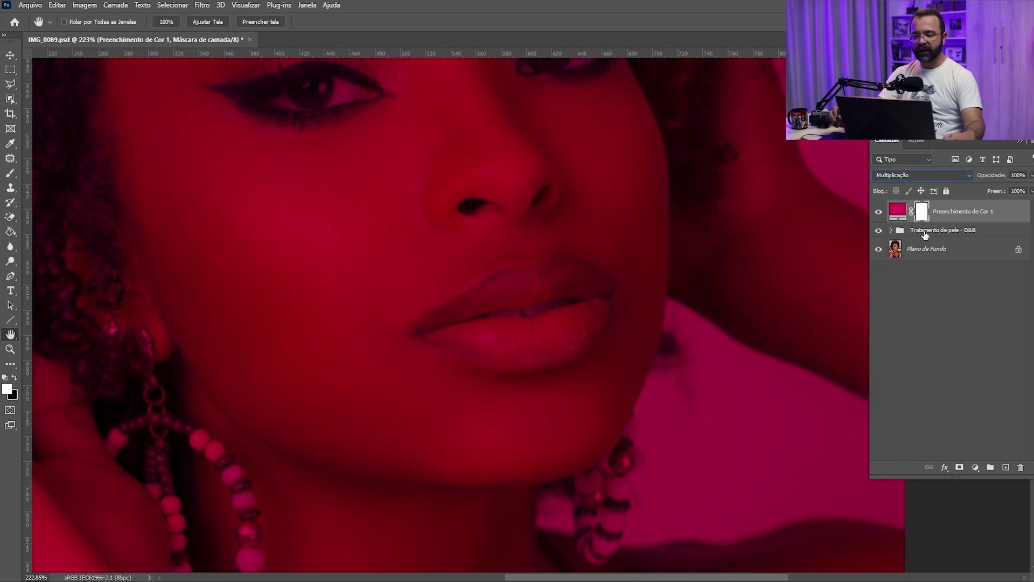
click(877, 282)
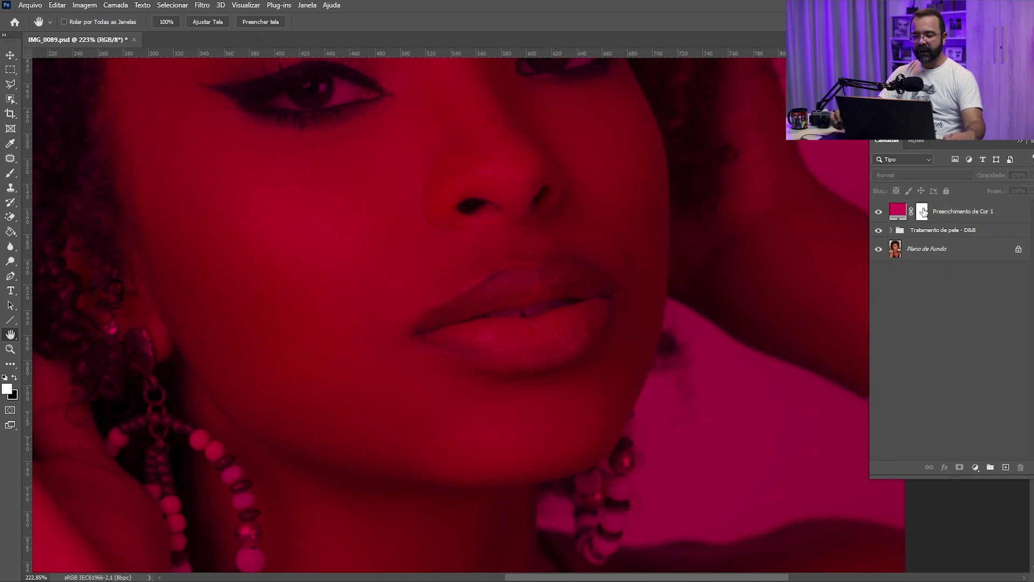
click(923, 212)
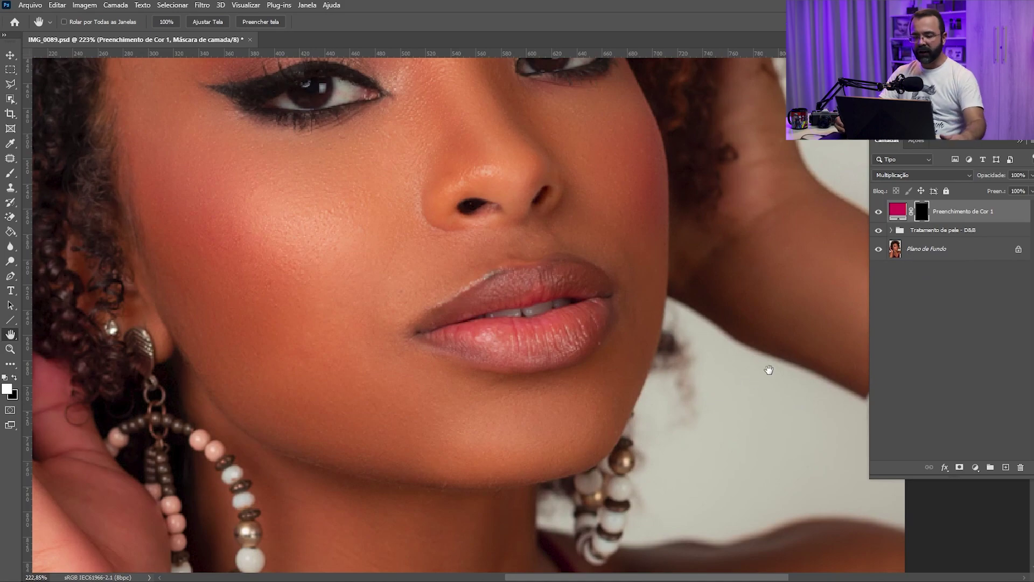
Zoom closer on the lips and set up the Brush at 100% opacity.
key(z)
drag(562, 313, 576, 329)
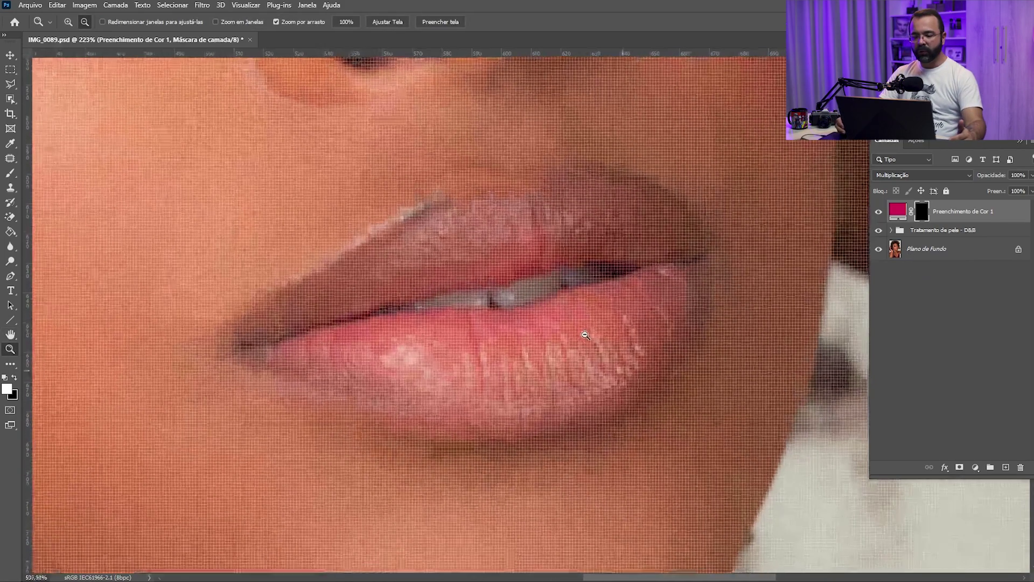
key(h)
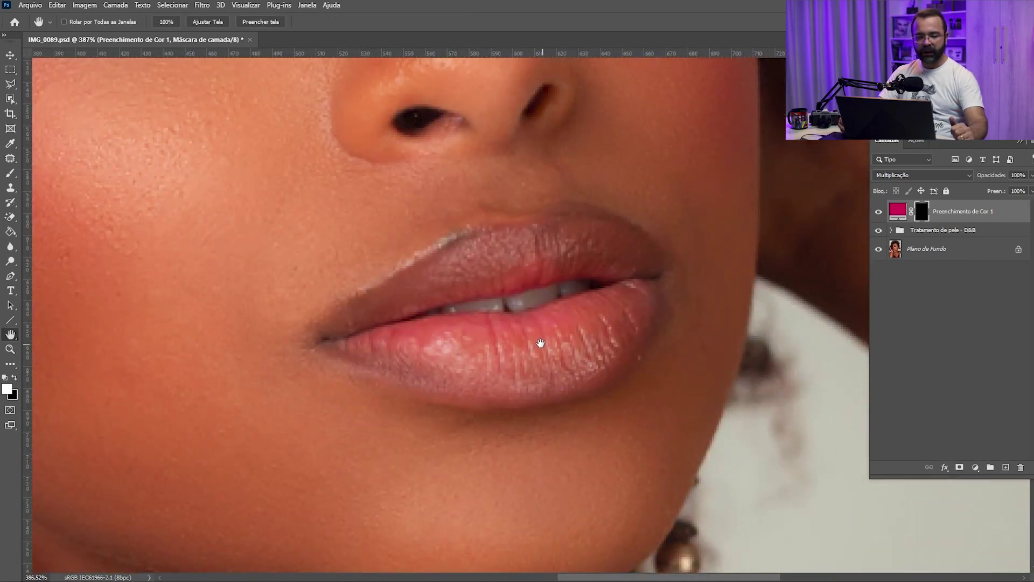
key(b)
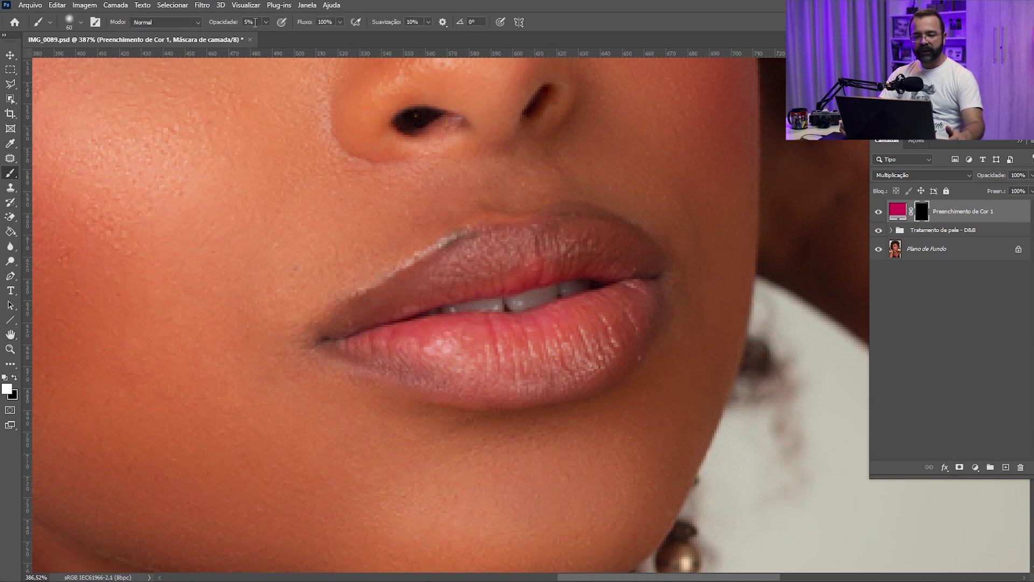
text(100)
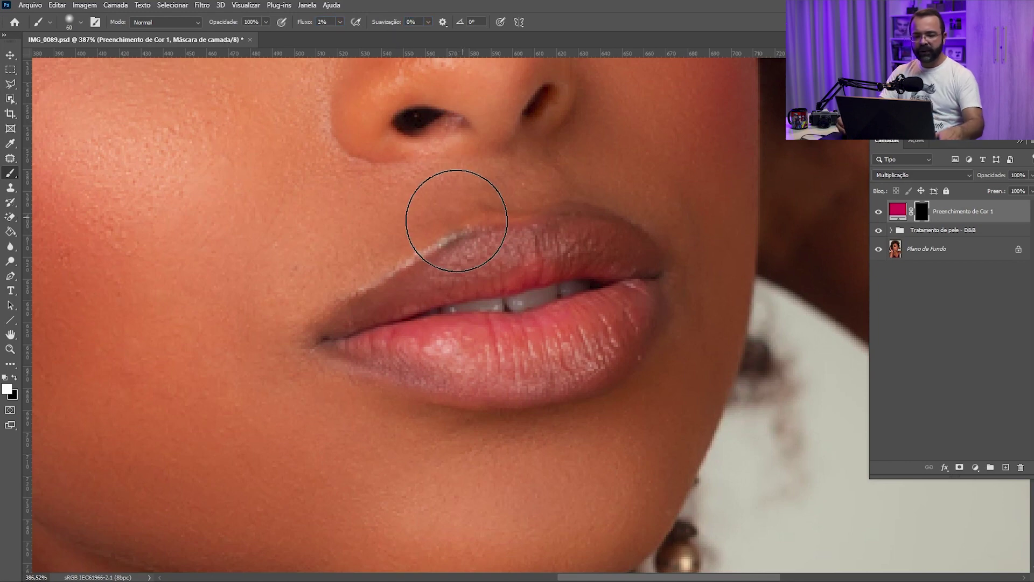
Make the brush a soft, 15-pixel tip for painting the mask.
alt+right_click(484, 234)
drag(490, 192, 484, 323)
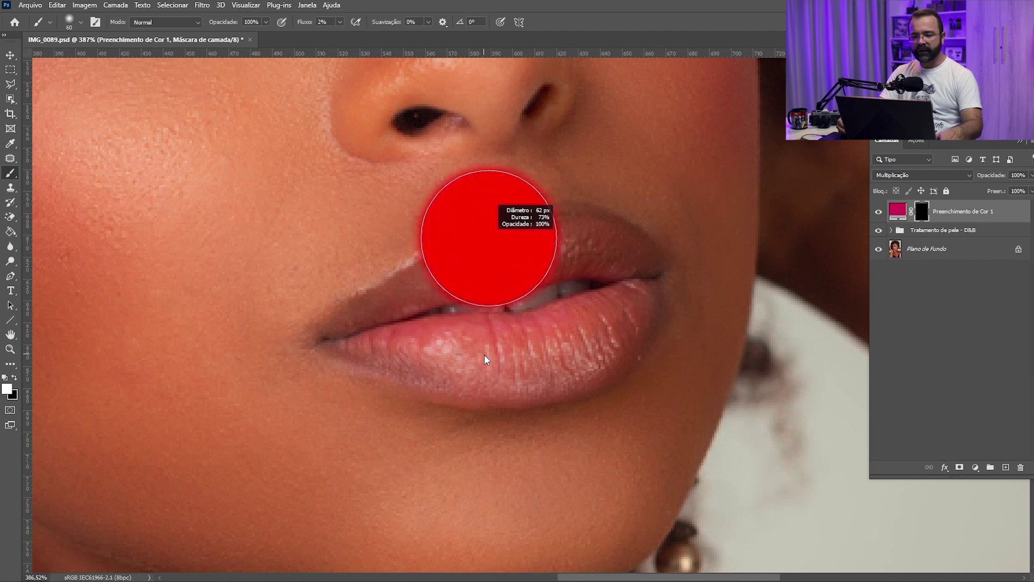
mouse_move(483, 355)
mouse_down()
mouse_move(494, 148)
mouse_move(474, 385)
mouse_move(493, 89)
mouse_up()
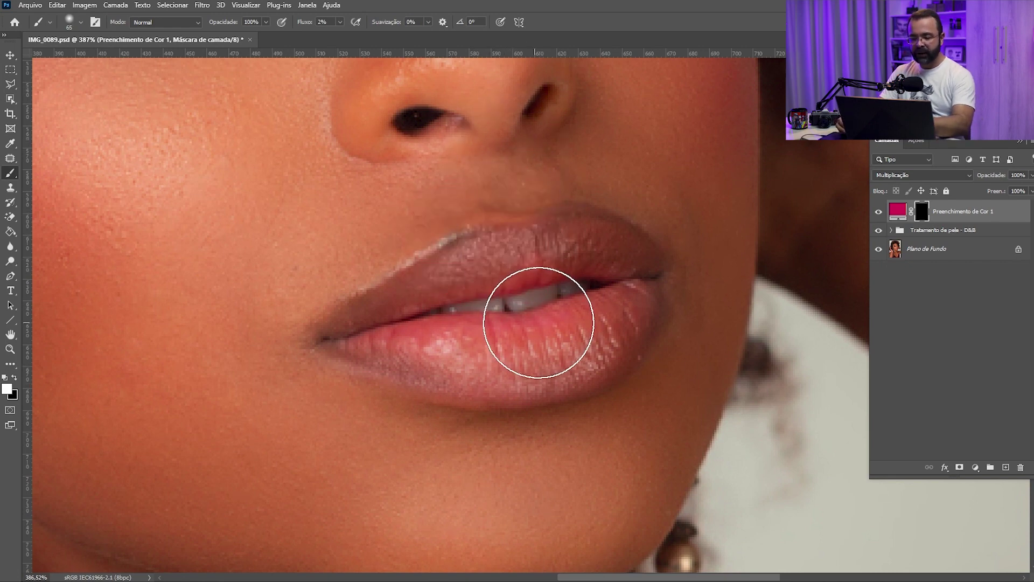
key(bracketleft)
key(bracketleft)
key(bracketleft)
key(bracketleft)
key(bracketleft)
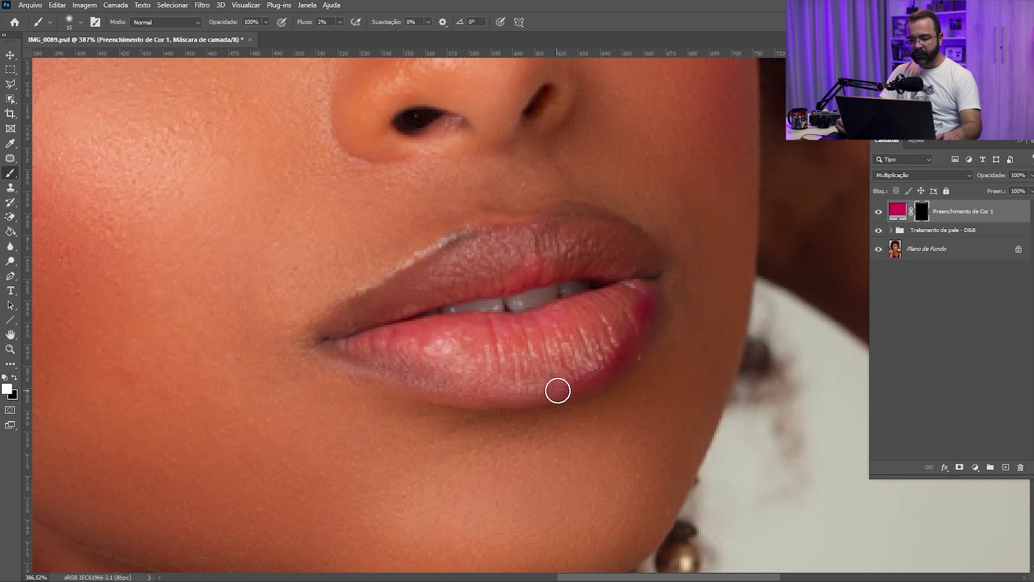
Paint magenta across the lower lip, building up colour at both corners.
drag(544, 391, 480, 389)
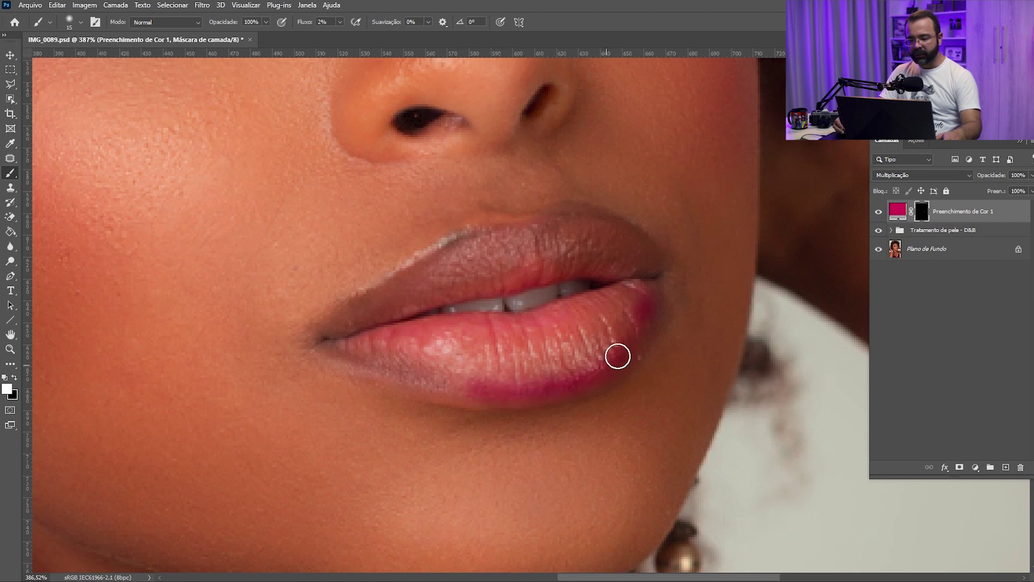
drag(633, 334, 645, 300)
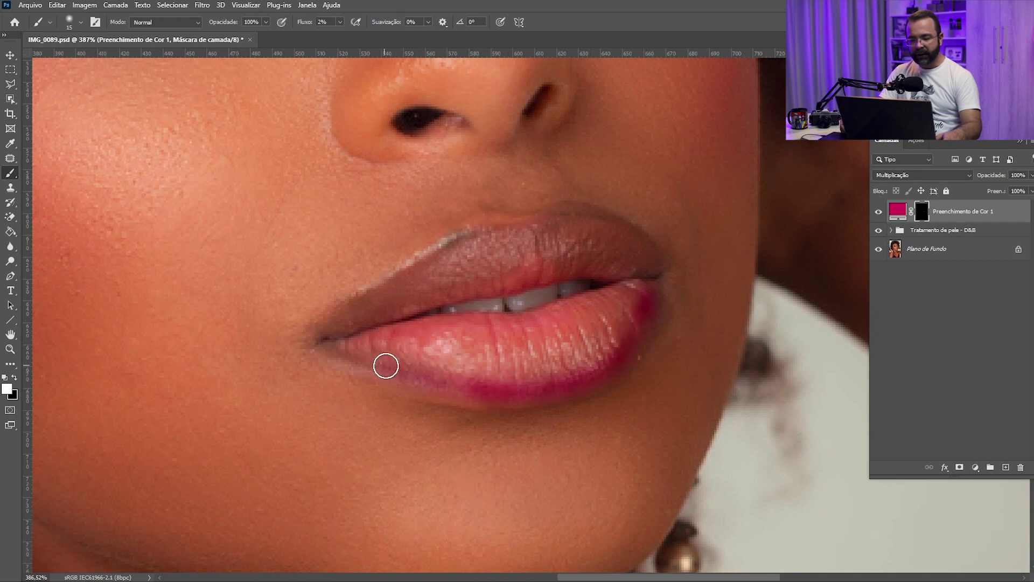
drag(358, 359, 383, 367)
drag(446, 377, 475, 386)
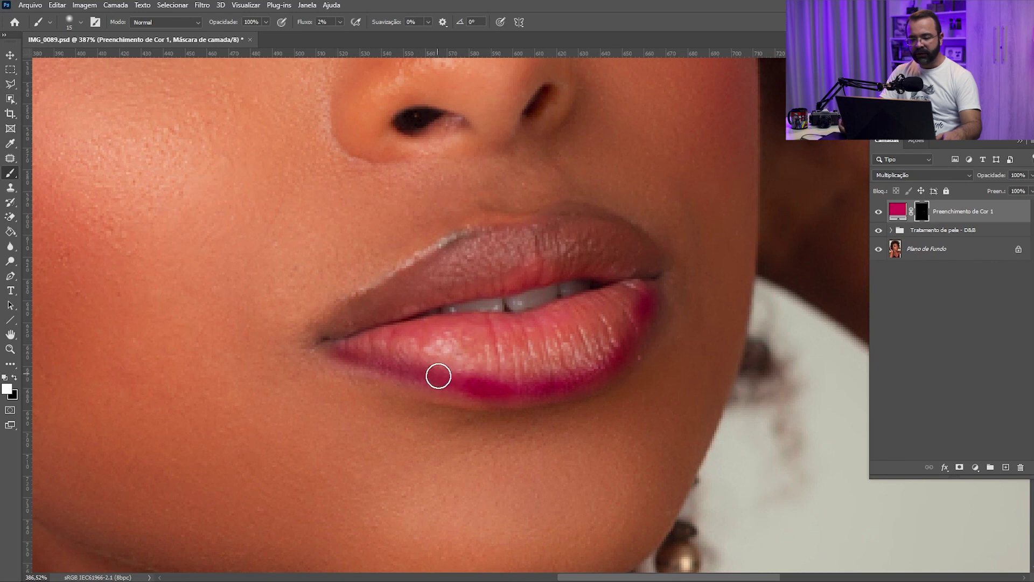
drag(352, 345, 387, 354)
drag(454, 368, 580, 379)
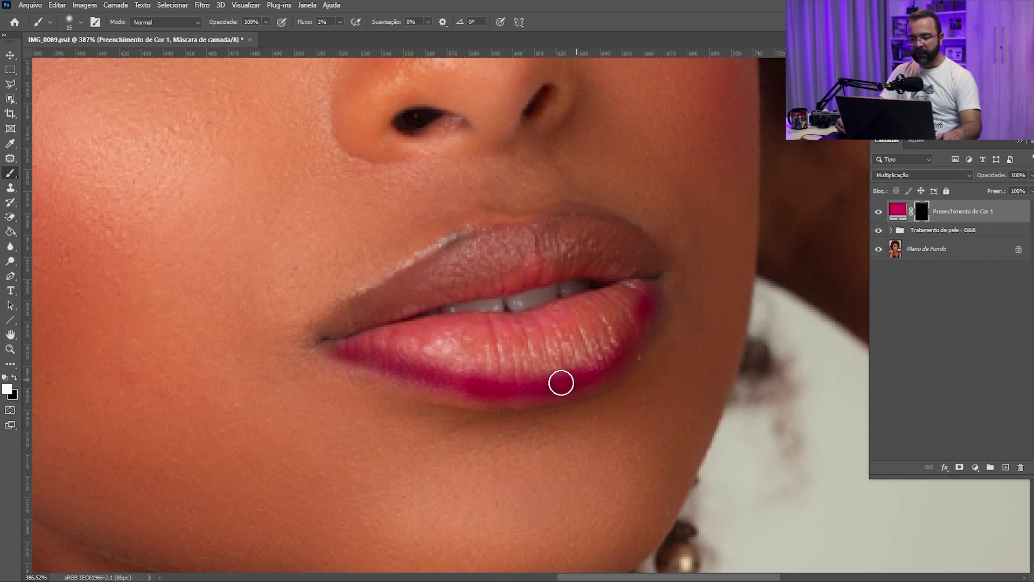
drag(549, 381, 560, 388)
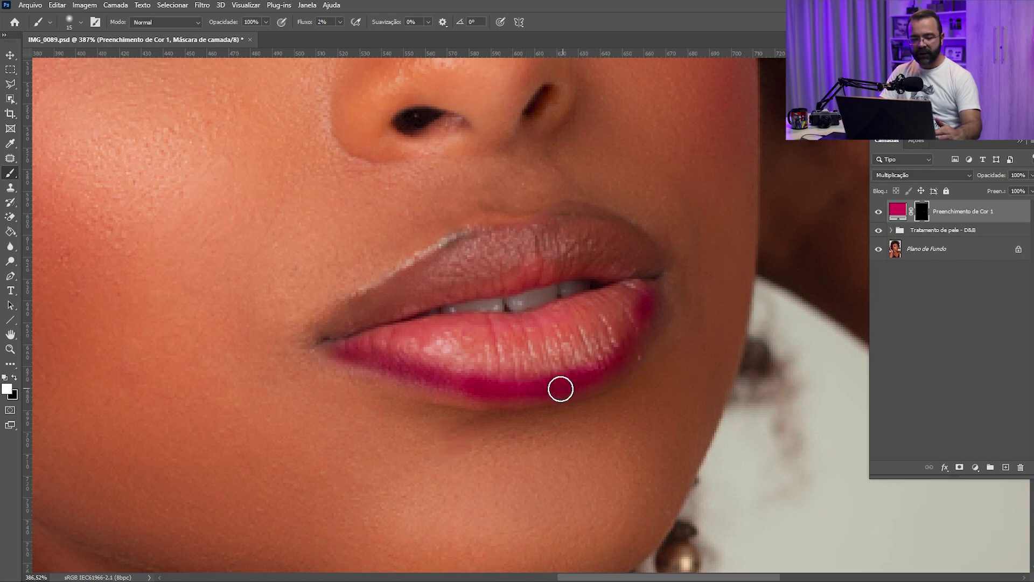
Swap brush colours and refine the tint at the lower lip's corners and centre.
key(x)
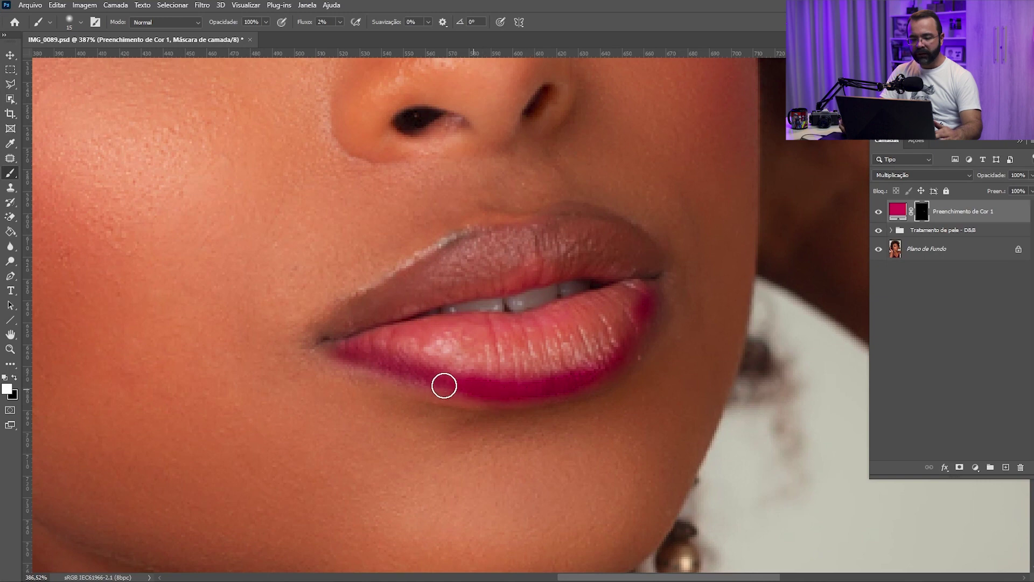
drag(375, 363, 355, 352)
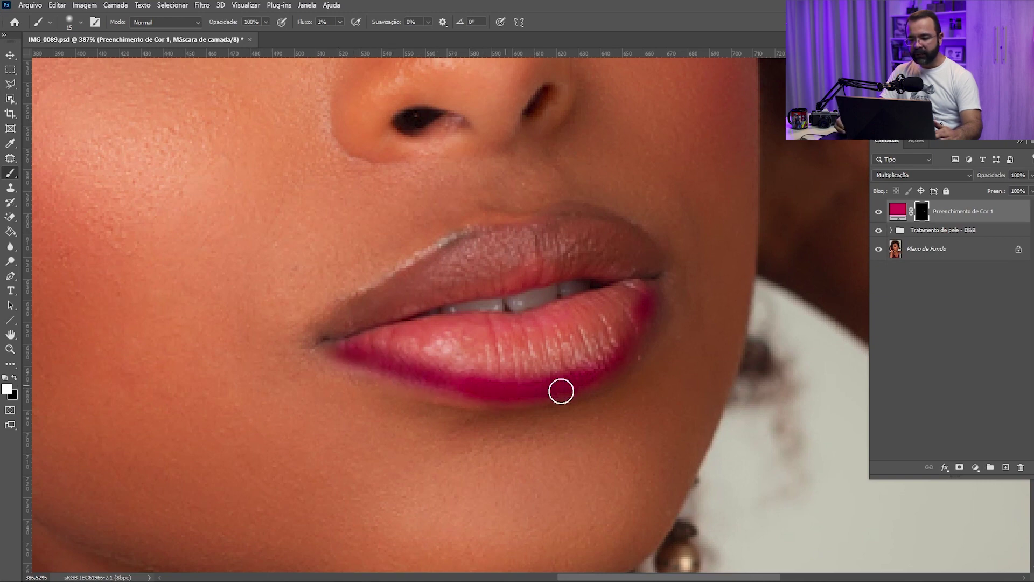
mouse_move(614, 354)
mouse_down()
mouse_move(635, 307)
mouse_move(635, 320)
mouse_up()
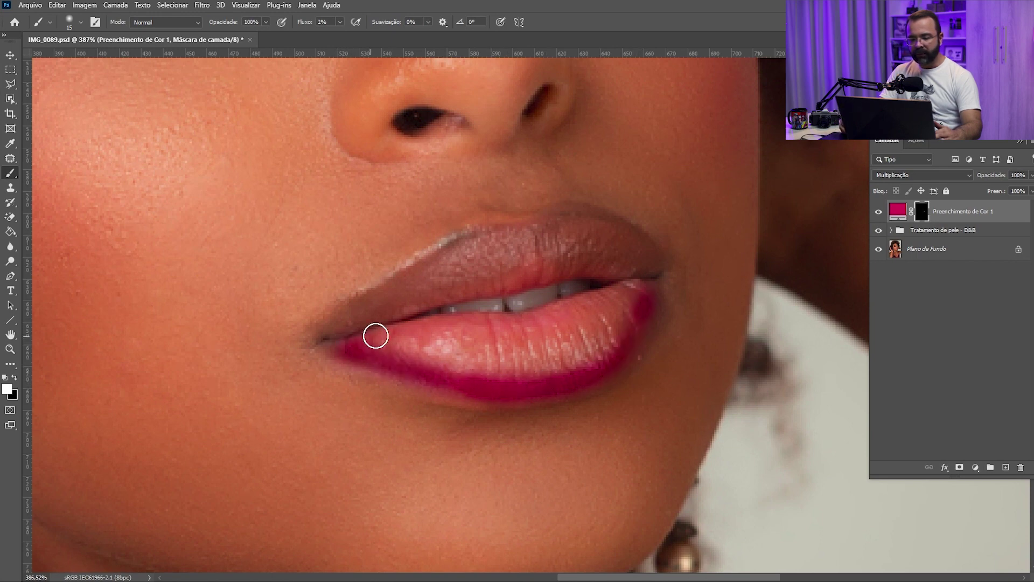
mouse_move(399, 332)
mouse_down()
mouse_move(366, 340)
mouse_move(381, 337)
mouse_up()
key(bracketright)
mouse_move(467, 354)
mouse_down()
mouse_move(542, 353)
mouse_move(614, 330)
mouse_move(592, 333)
mouse_move(621, 304)
mouse_move(547, 332)
mouse_move(554, 353)
mouse_move(415, 349)
mouse_move(548, 337)
mouse_move(476, 365)
mouse_move(589, 351)
mouse_move(577, 355)
mouse_move(598, 349)
mouse_move(629, 303)
mouse_move(575, 327)
mouse_up()
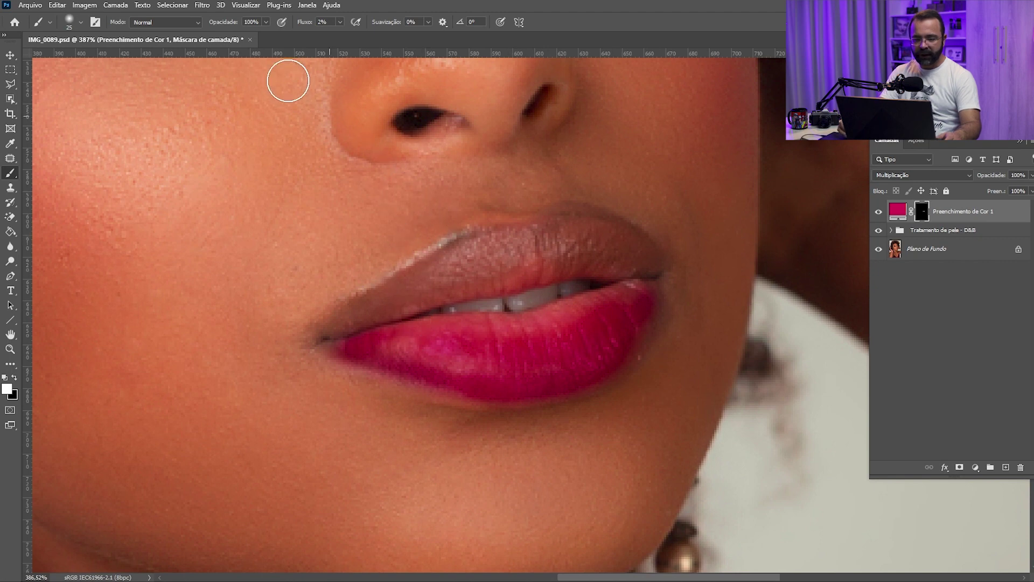
Set the brush flow to 100%.
double_click(324, 21)
text(100)
key(Return)
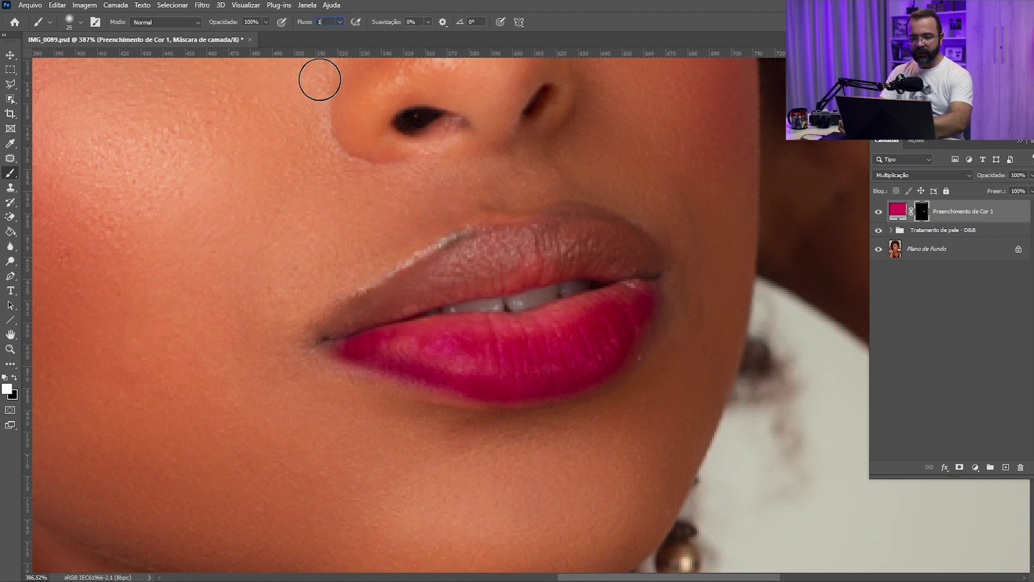
Lower brush opacity to 10% and brush evenly across the lower lip.
double_click(251, 21)
text(10)
key(Return)
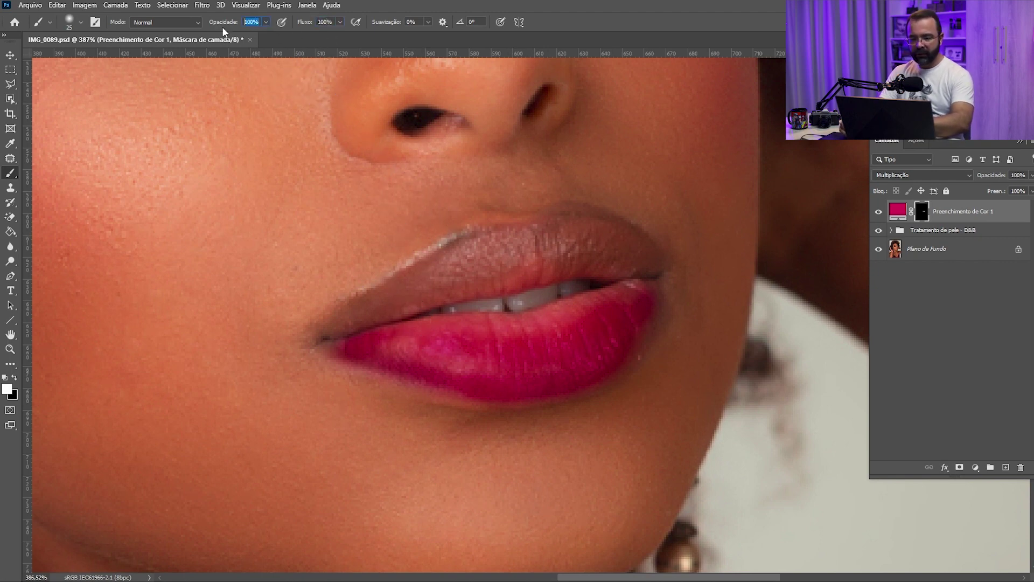
mouse_move(450, 347)
mouse_down()
mouse_move(466, 359)
mouse_move(390, 340)
mouse_move(508, 344)
mouse_move(633, 296)
mouse_move(597, 323)
mouse_move(635, 314)
mouse_move(538, 337)
mouse_move(610, 309)
mouse_move(566, 325)
mouse_move(622, 314)
mouse_move(626, 302)
mouse_move(586, 345)
mouse_move(600, 346)
mouse_move(535, 365)
mouse_move(510, 346)
mouse_move(429, 337)
mouse_move(524, 338)
mouse_move(596, 312)
mouse_move(570, 330)
mouse_move(580, 345)
mouse_move(571, 362)
mouse_move(591, 356)
mouse_move(455, 357)
mouse_move(420, 342)
mouse_move(482, 364)
mouse_move(574, 364)
mouse_move(603, 333)
mouse_move(614, 334)
mouse_move(618, 307)
mouse_move(591, 316)
mouse_move(583, 333)
mouse_move(582, 318)
mouse_move(524, 343)
mouse_move(383, 349)
mouse_move(526, 363)
mouse_move(586, 348)
mouse_move(637, 298)
mouse_move(598, 330)
mouse_move(563, 339)
mouse_move(660, 317)
mouse_up()
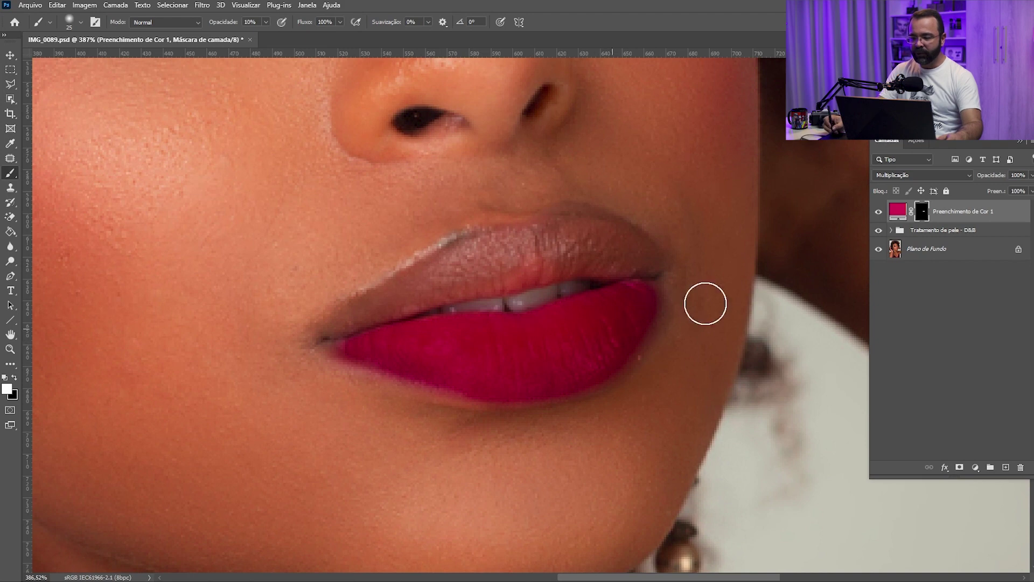
Rename the layer 'Escuro labio inferior' and touch up its mask with resized brushes.
double_click(978, 217)
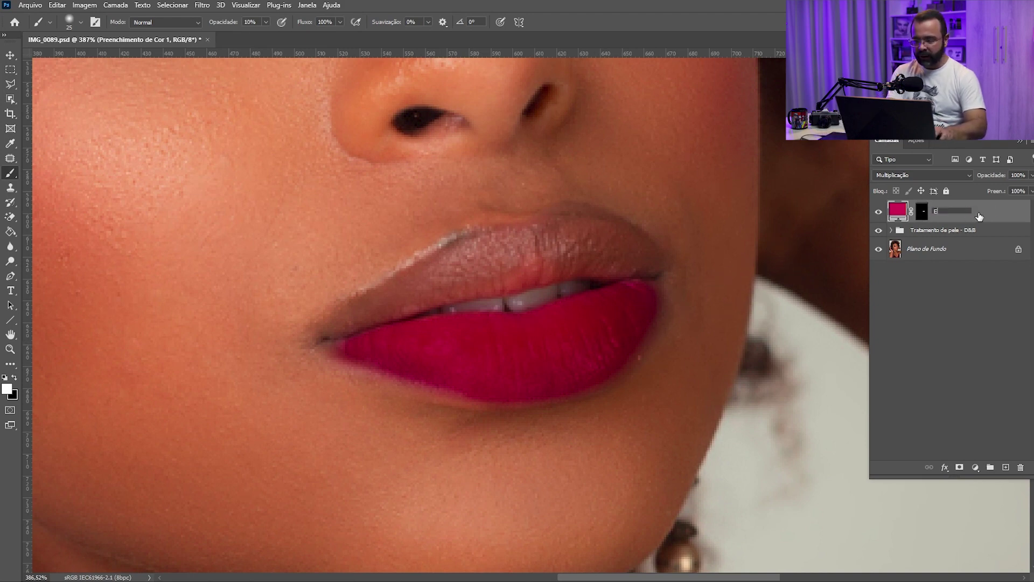
text(Escuro labio inferior)
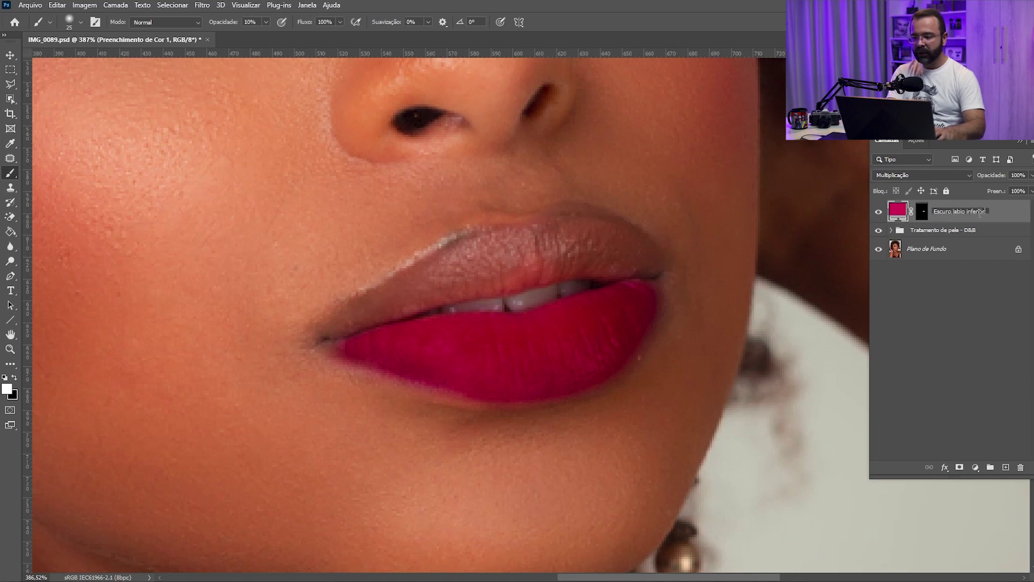
text(o inferior)
key(Return)
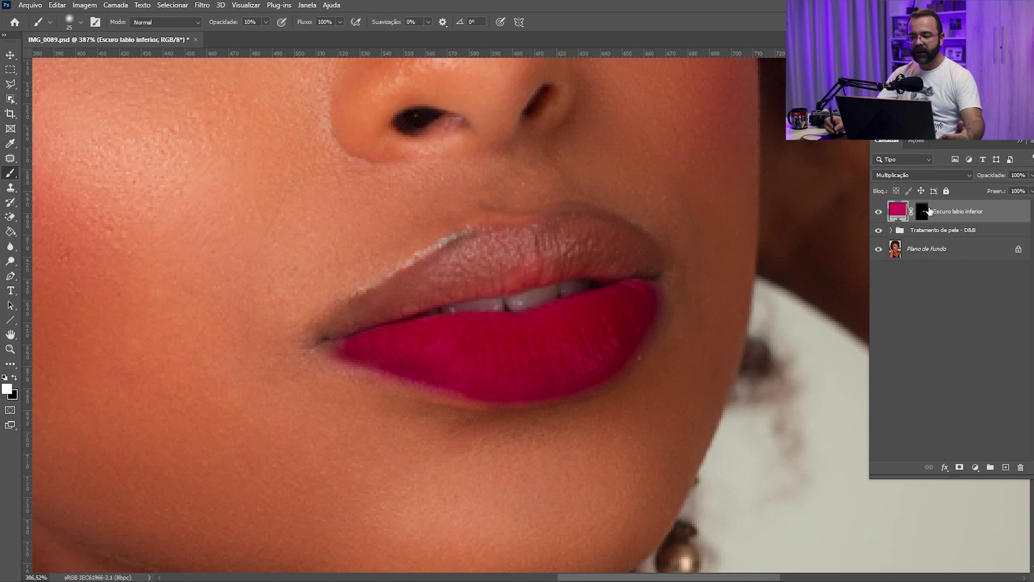
click(922, 211)
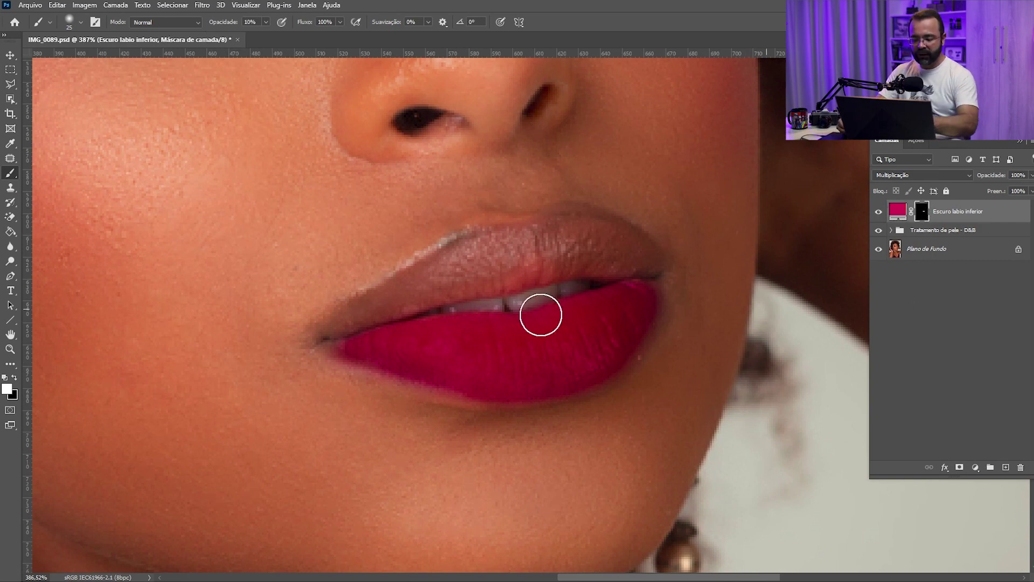
key(bracketleft)
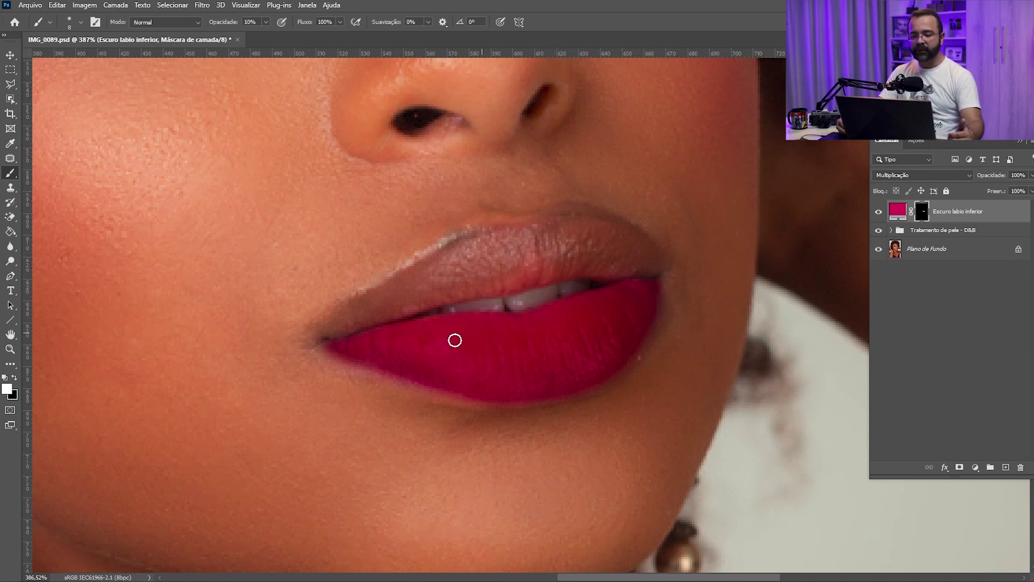
key(bracketright)
key(bracketright)
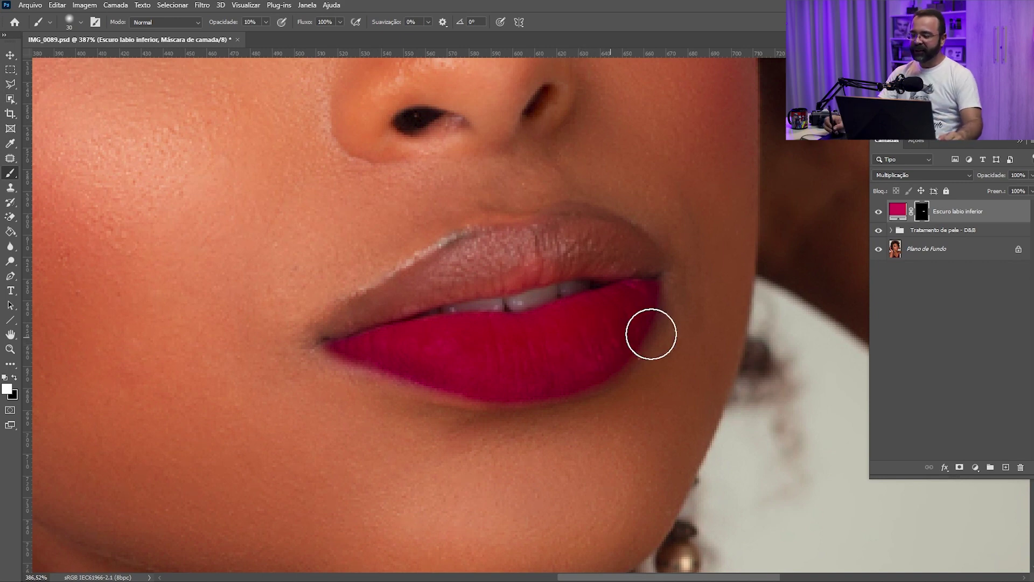
double_click(1001, 213)
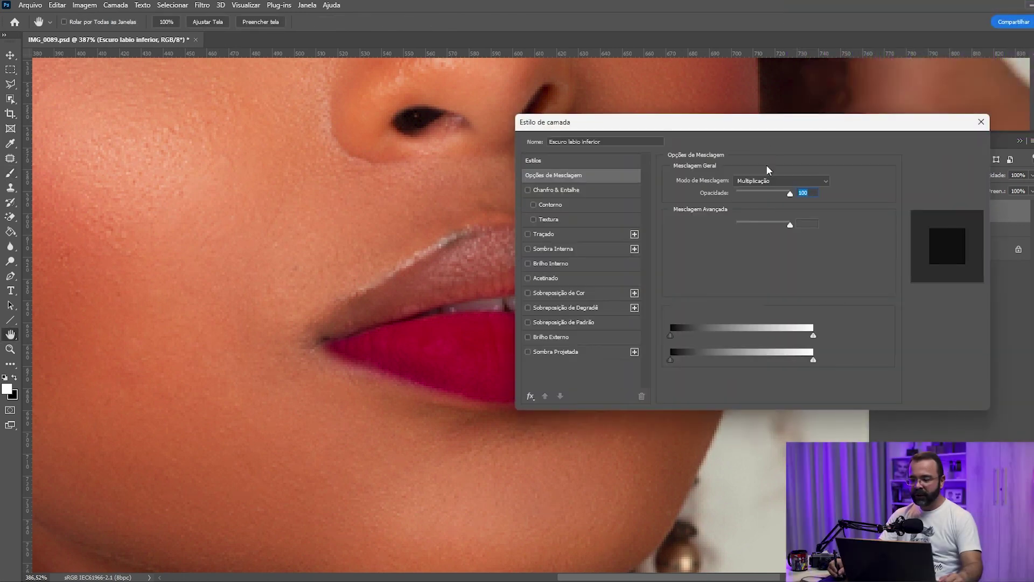
Split the Underlying Layer white slider (about 85/179) so lip highlights show through, then apply.
drag(738, 127, 890, 102)
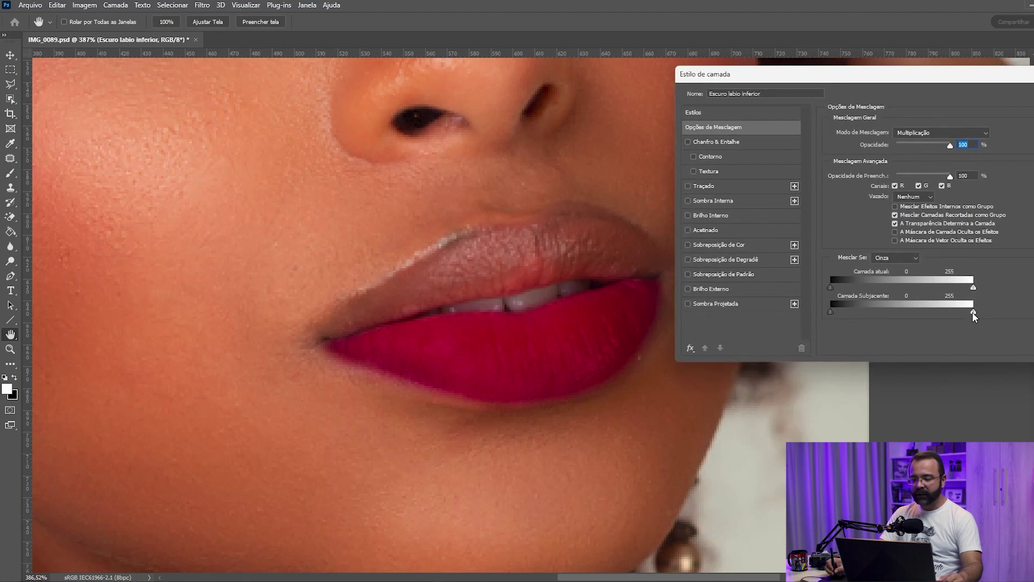
mouse_move(928, 310)
mouse_down()
mouse_move(891, 305)
mouse_move(926, 309)
mouse_move(906, 307)
mouse_up()
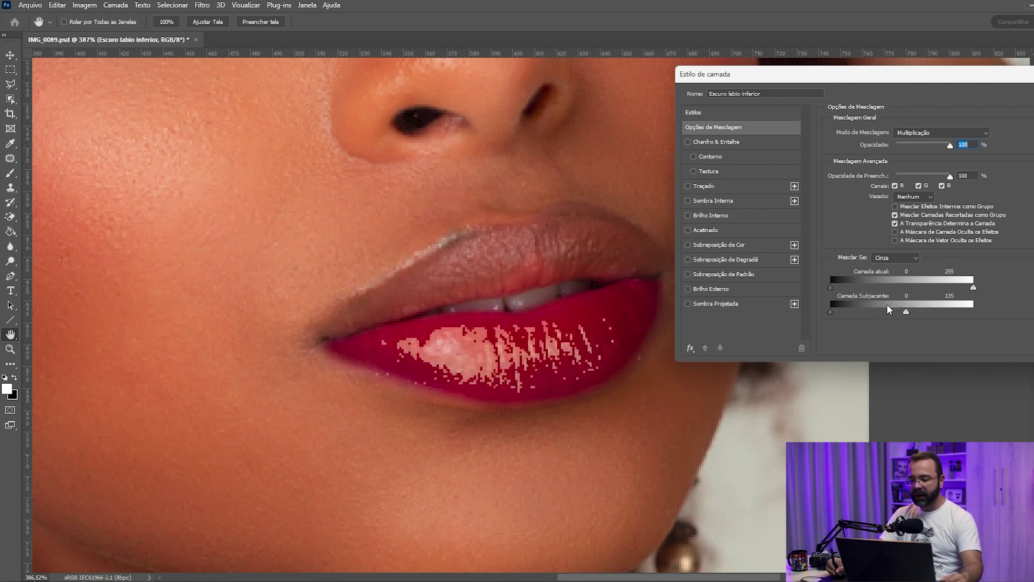
drag(912, 313, 934, 312)
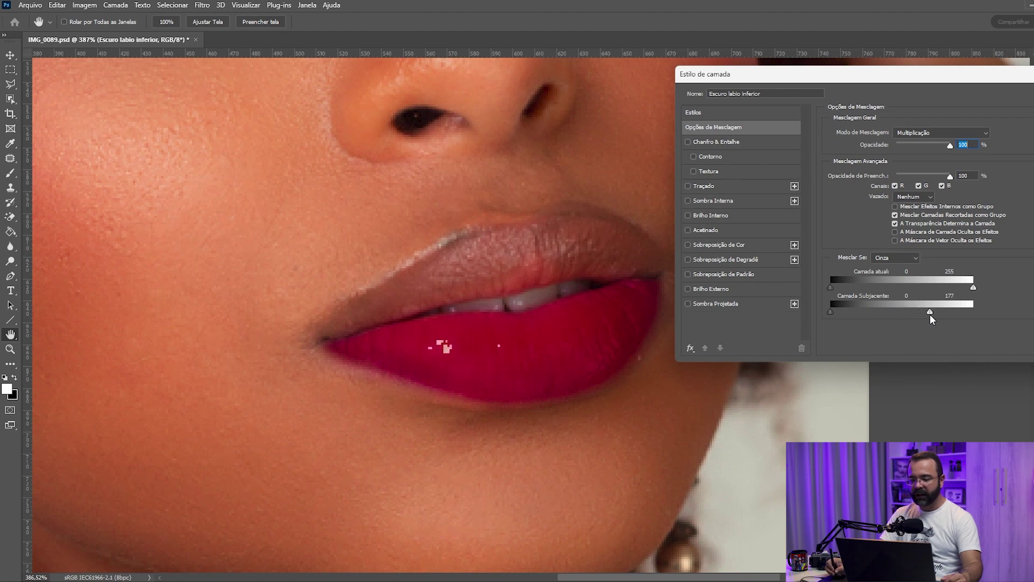
drag(931, 316, 926, 315)
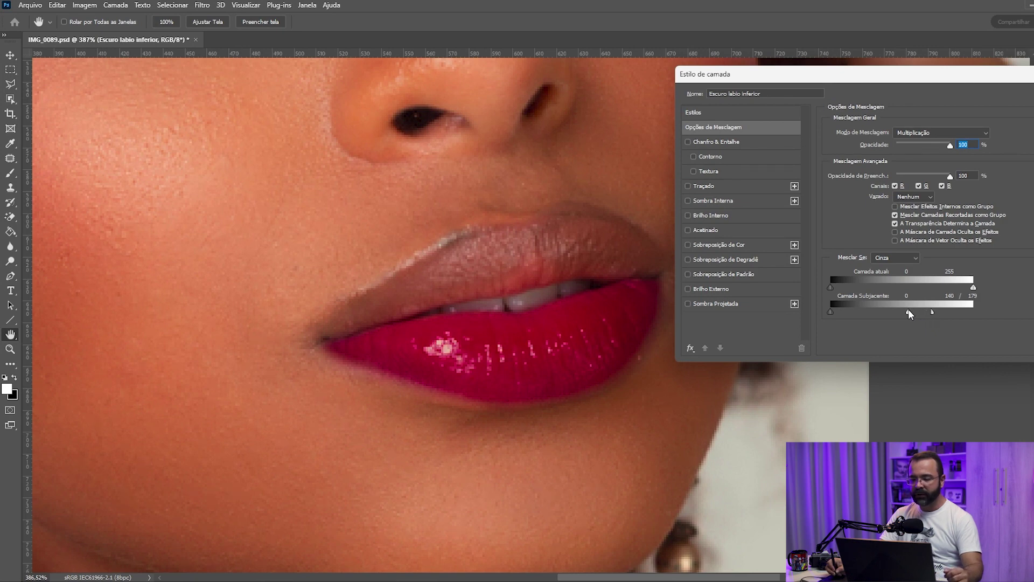
mouse_move(909, 311)
mouse_down()
mouse_move(865, 300)
mouse_move(881, 302)
mouse_up()
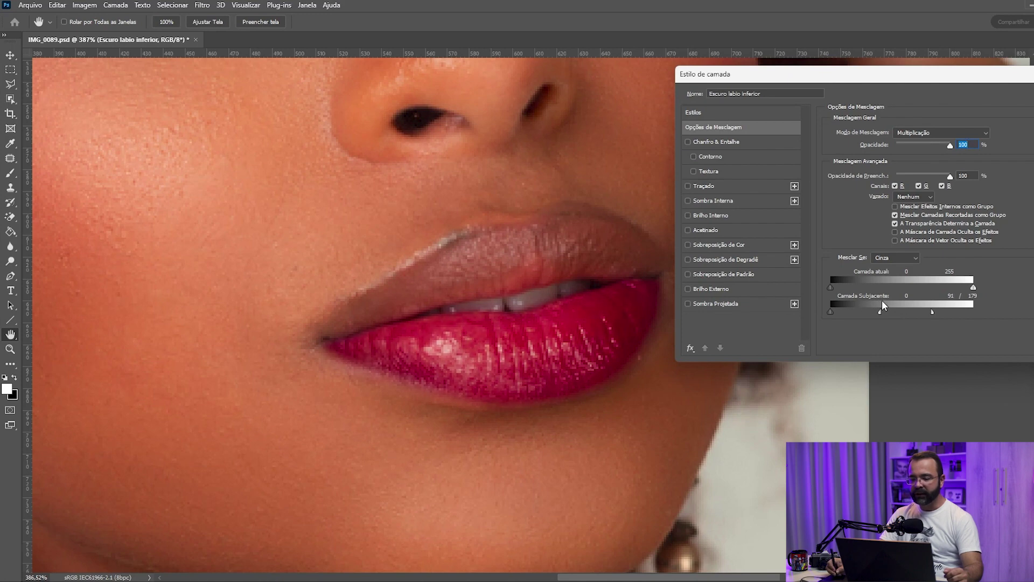
drag(883, 303, 884, 307)
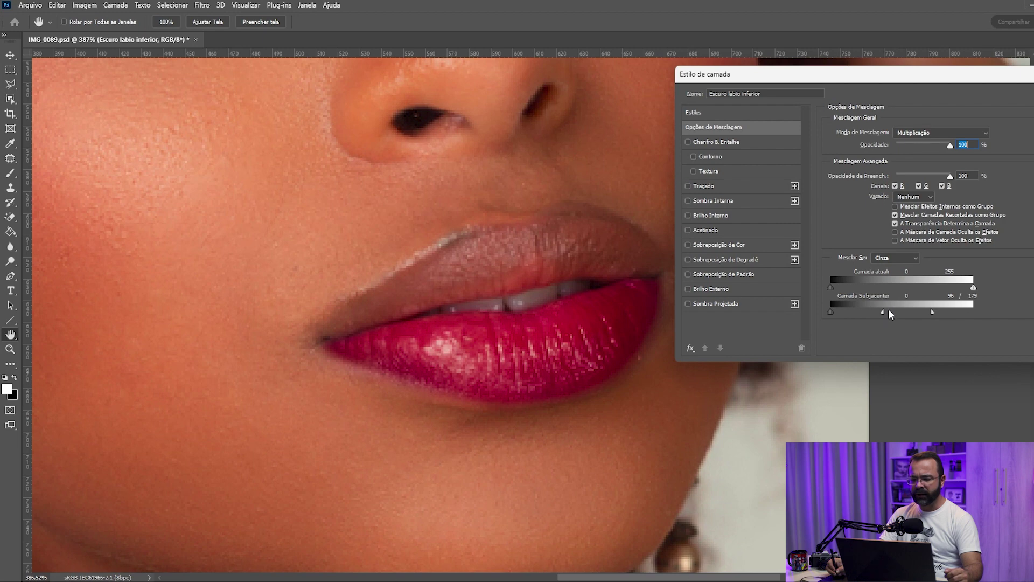
drag(884, 310, 888, 309)
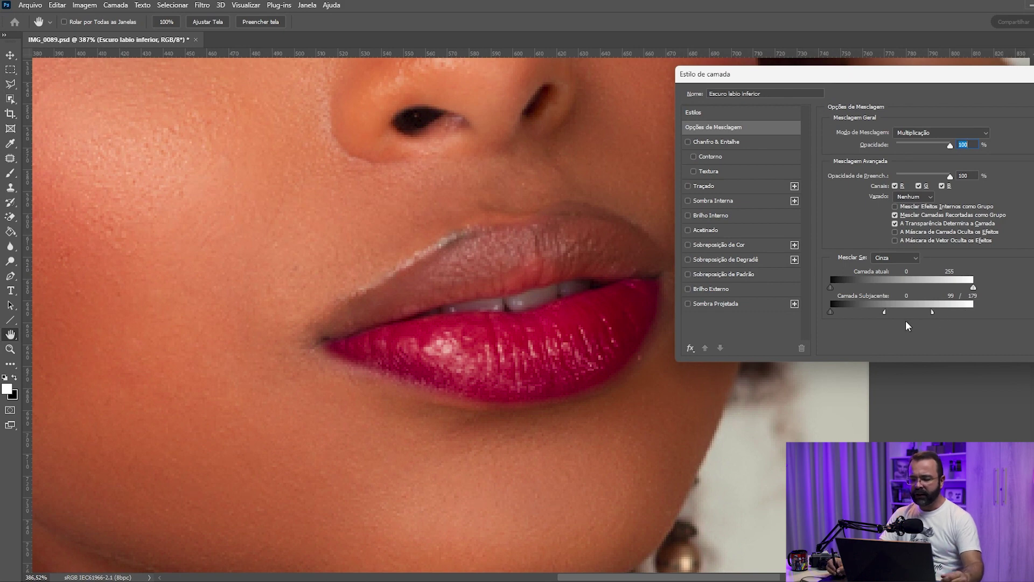
mouse_move(884, 312)
mouse_down()
mouse_move(873, 311)
mouse_move(883, 311)
mouse_up()
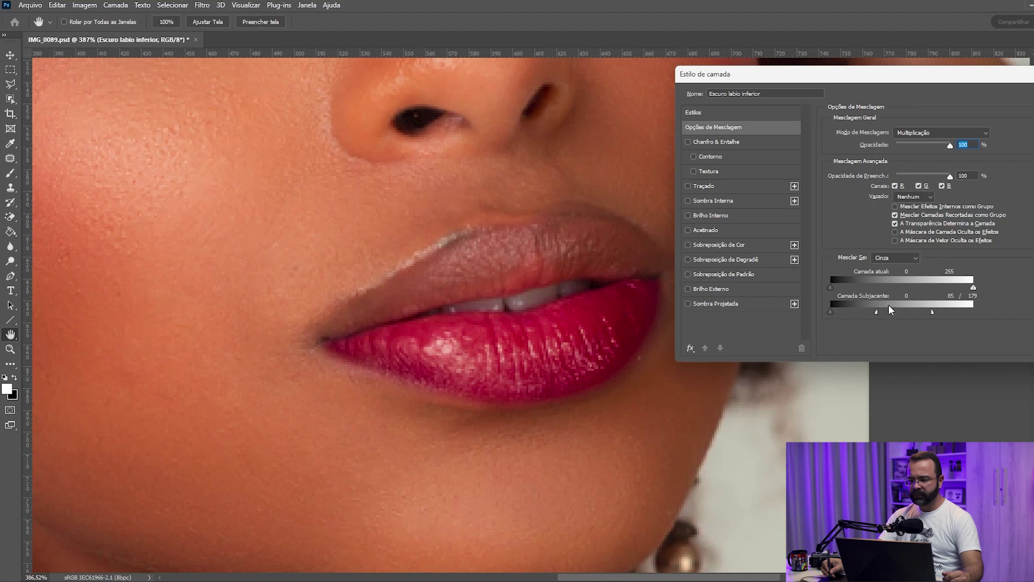
drag(1001, 74, 940, 82)
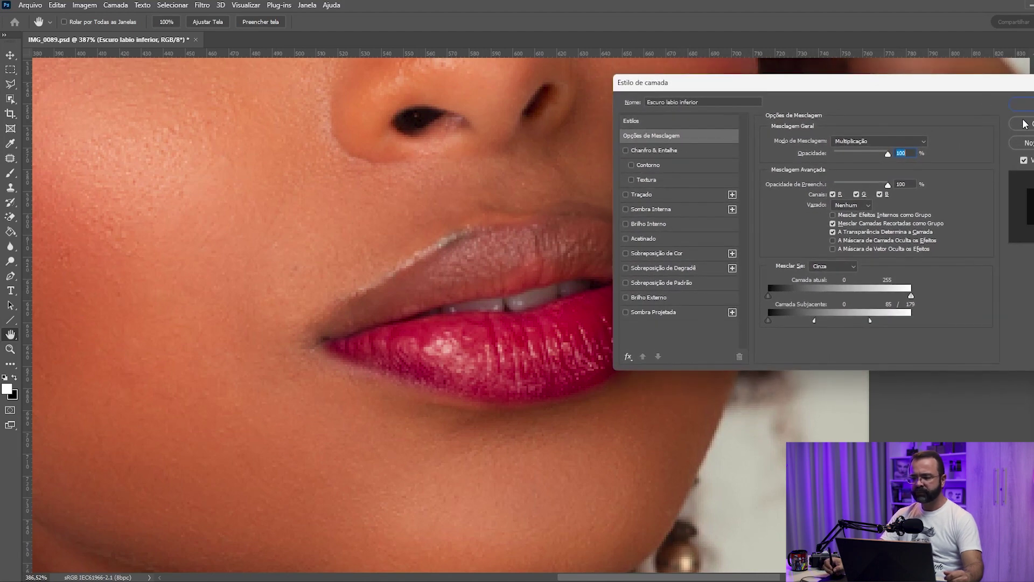
key(Return)
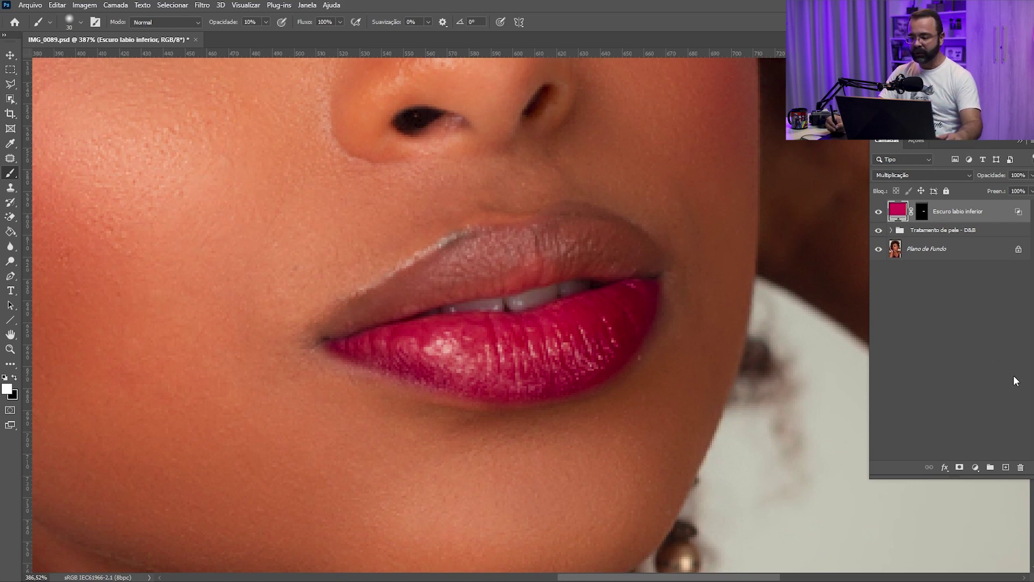
Start a new colour fill layer, cancel it, and reopen the lip layer's fill colour.
click(976, 467)
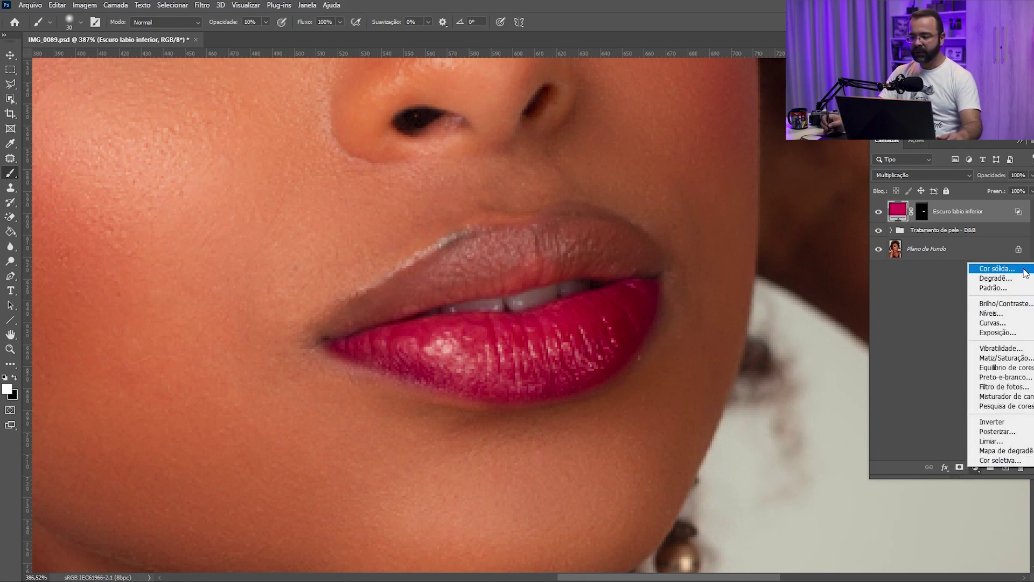
click(996, 268)
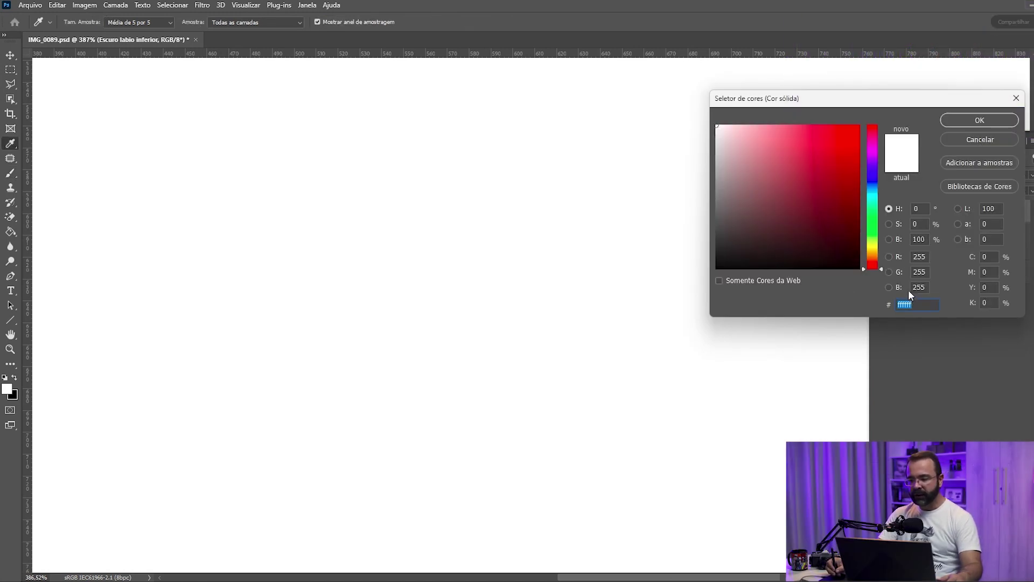
click(859, 158)
click(871, 144)
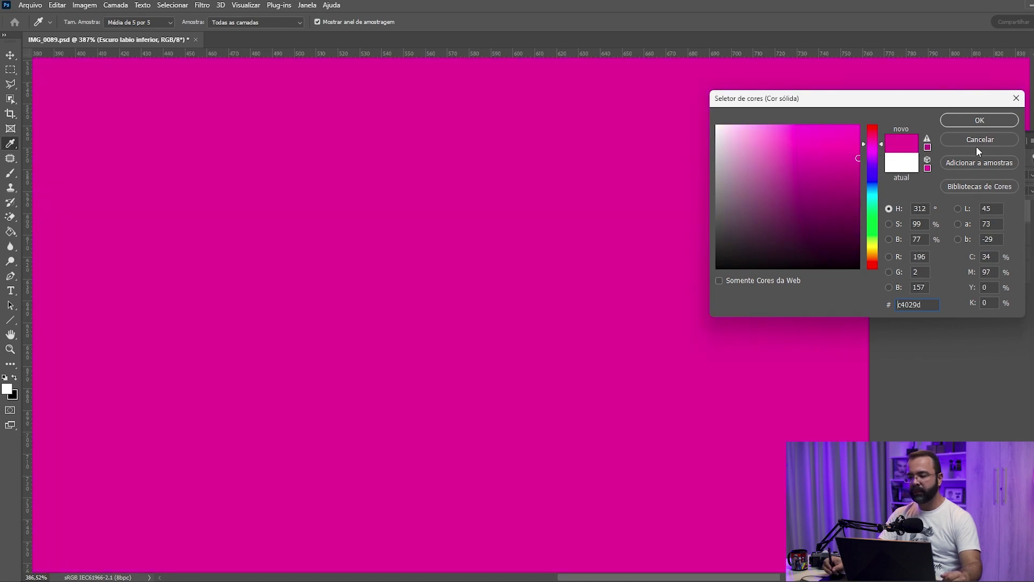
key(Return)
key(ctrl+i)
key(b)
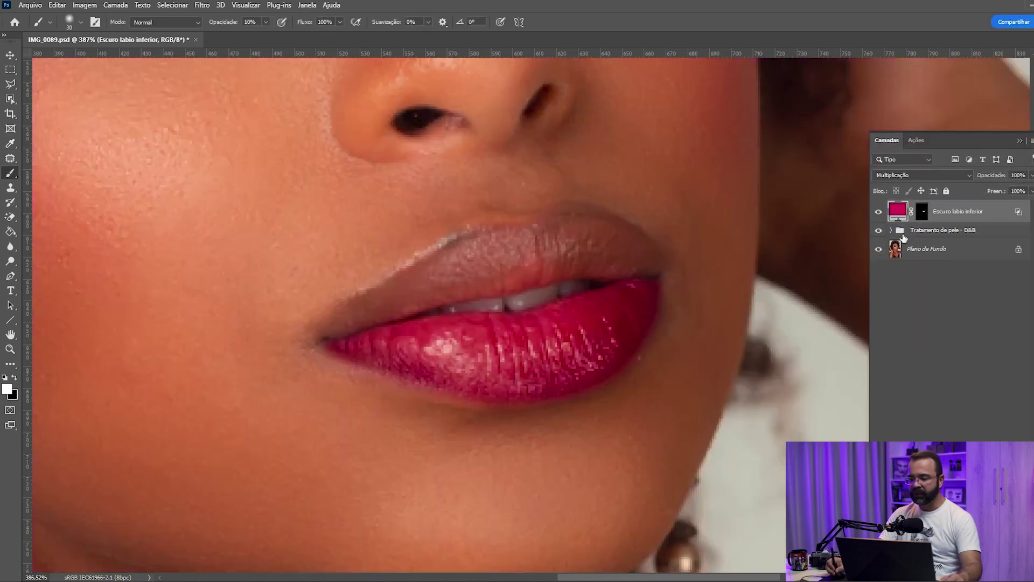
double_click(899, 212)
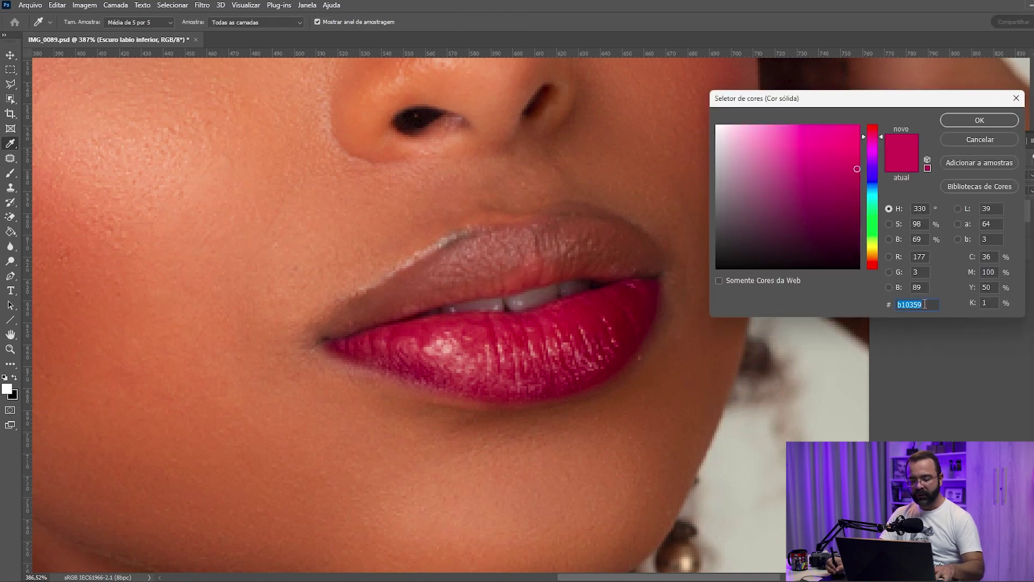
Add a new bright pink (f2047a) solid colour fill layer using the brightness slider.
click(968, 139)
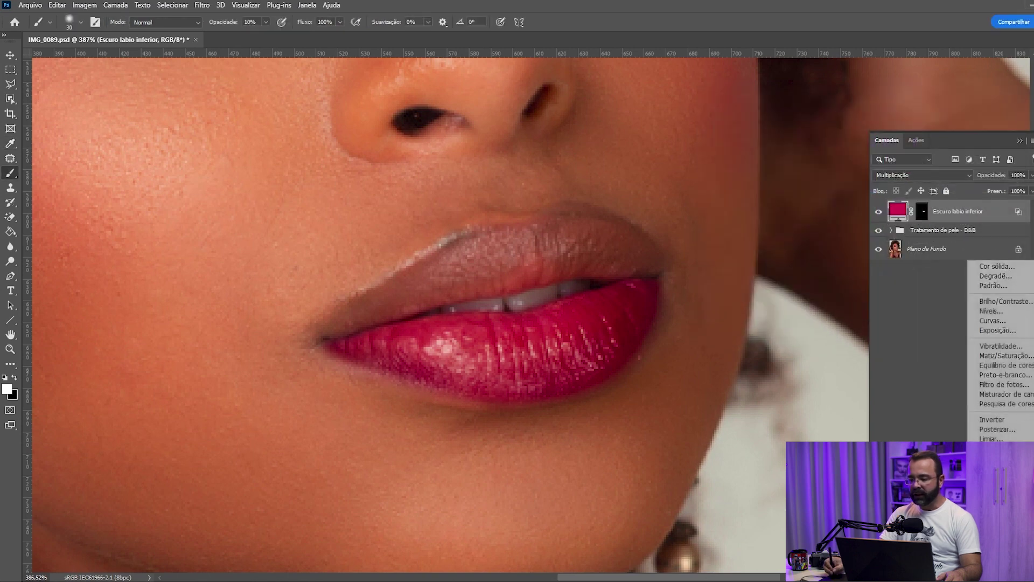
click(996, 266)
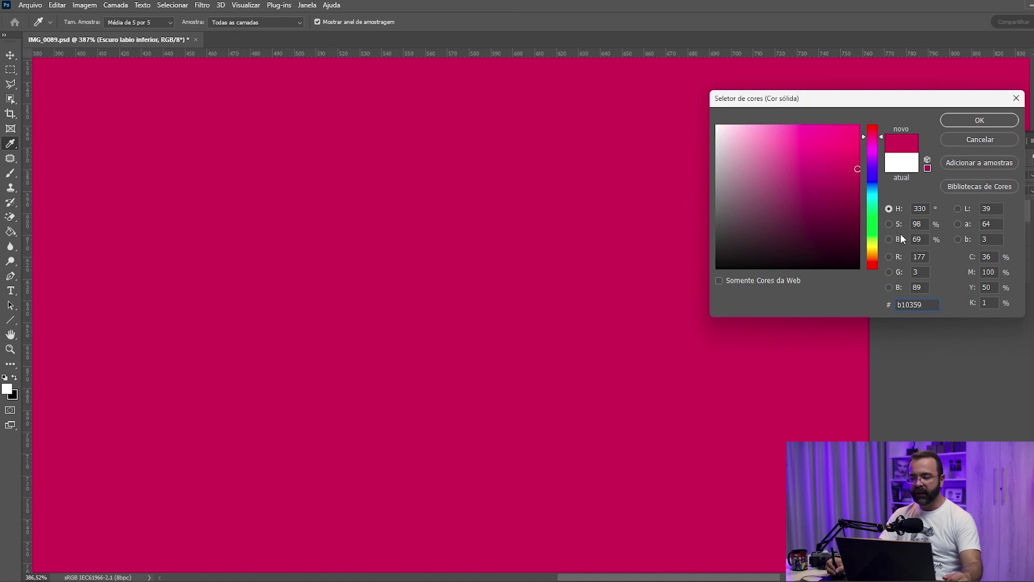
click(889, 239)
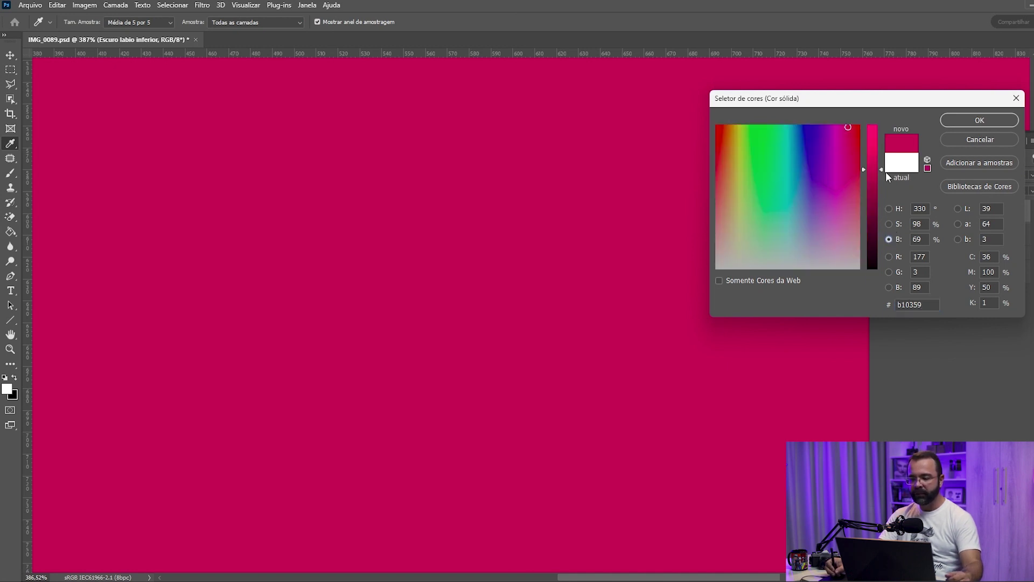
drag(881, 168, 881, 131)
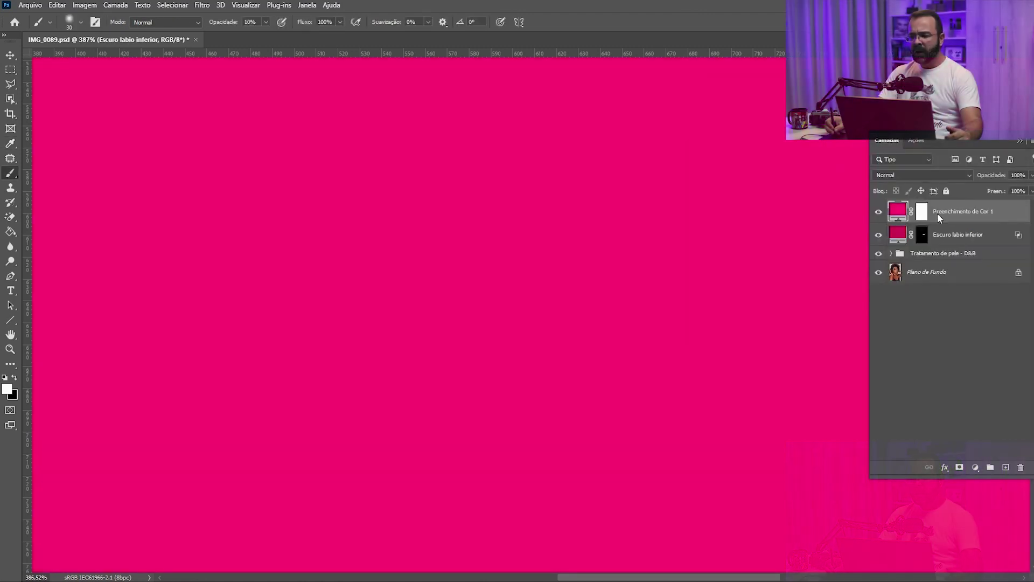
click(938, 213)
click(919, 175)
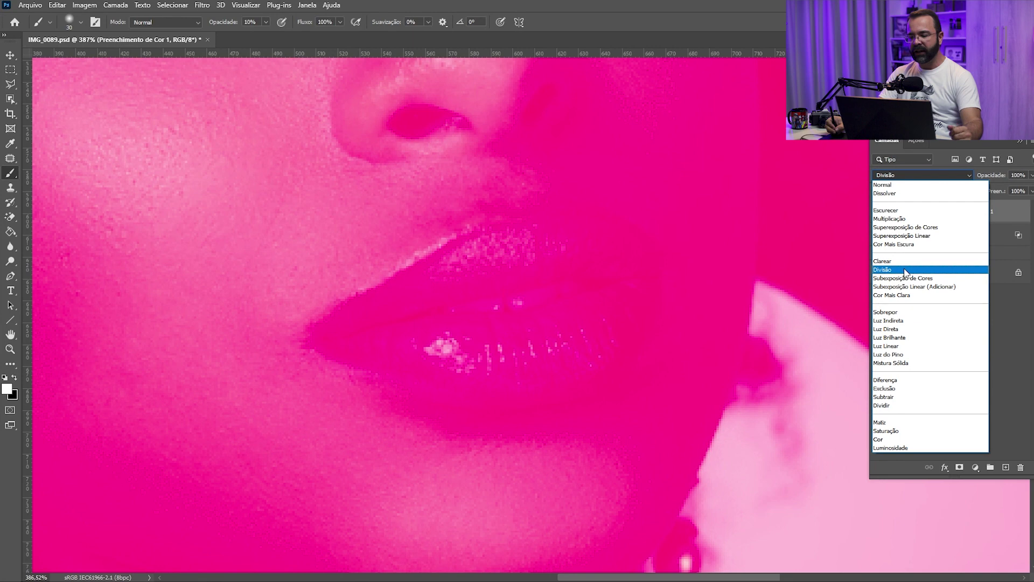
Keep Divisão blending, invert the pink layer's mask, and paint pink back onto the lower lip.
key(Escape)
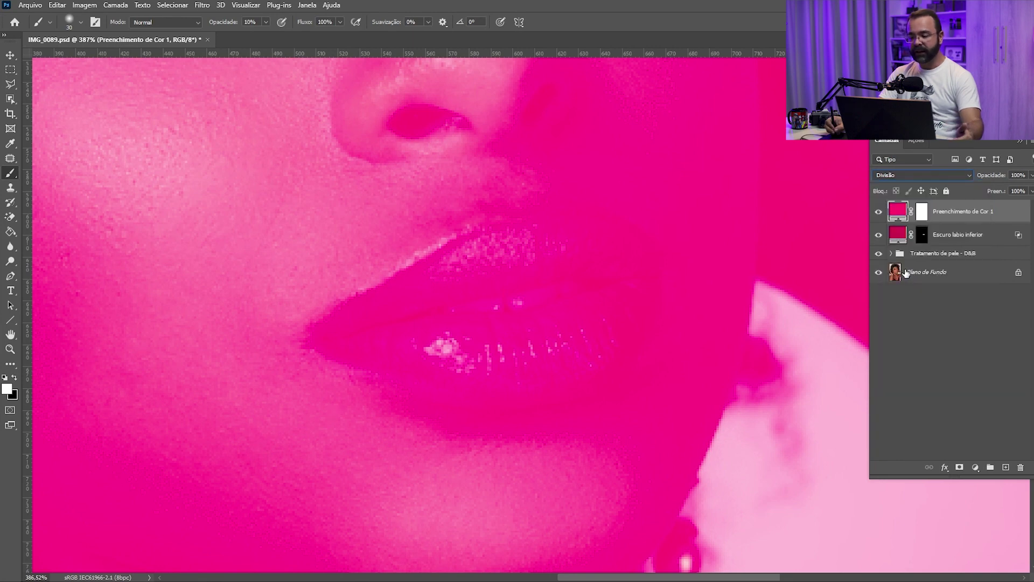
click(921, 212)
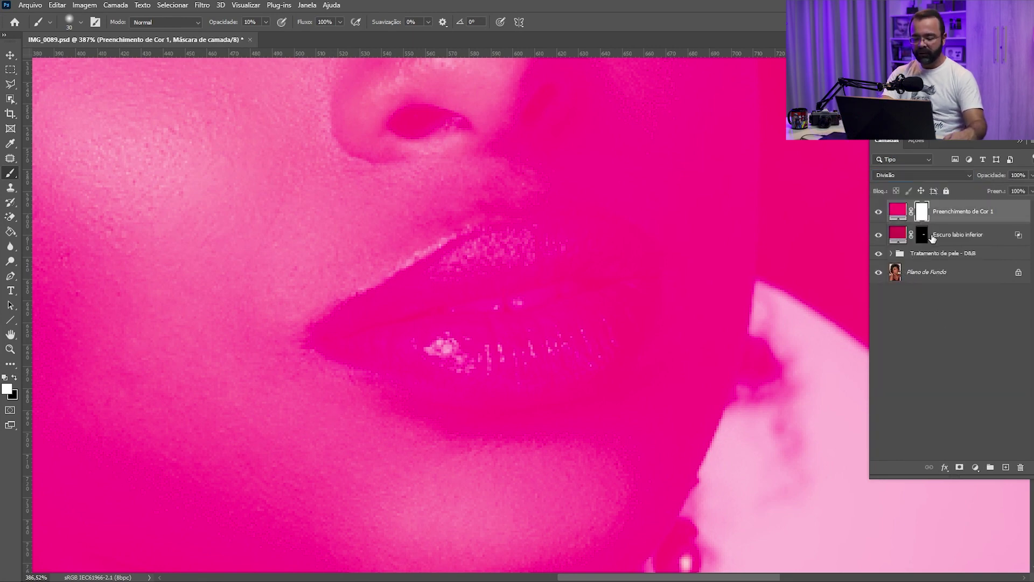
key(ctrl+i)
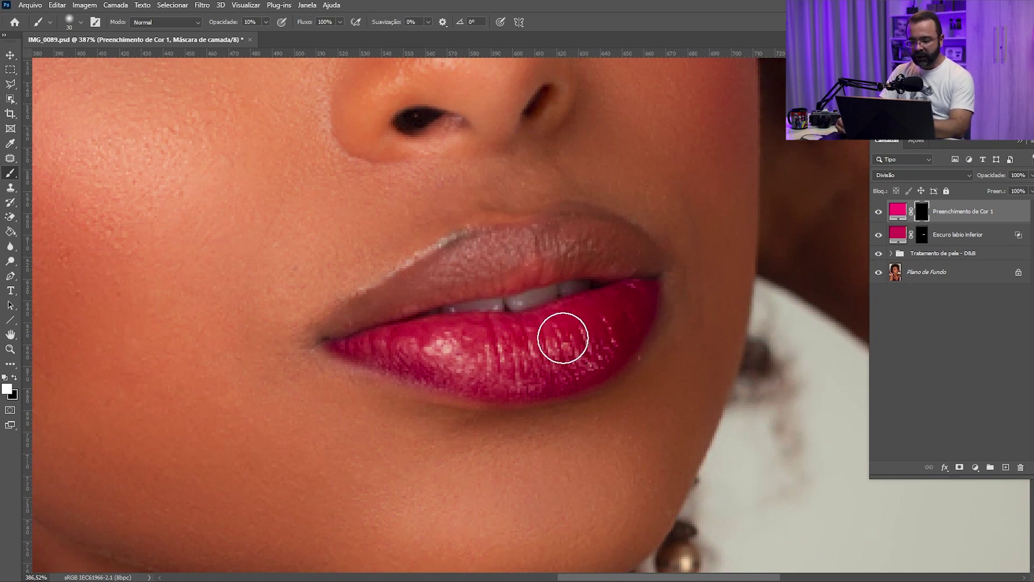
mouse_move(578, 334)
mouse_down()
mouse_move(531, 350)
mouse_move(619, 316)
mouse_move(596, 347)
mouse_move(524, 369)
mouse_move(397, 346)
mouse_move(526, 339)
mouse_move(522, 351)
mouse_move(602, 335)
mouse_move(630, 312)
mouse_move(605, 351)
mouse_move(496, 376)
mouse_move(387, 344)
mouse_up()
key(bracketleft)
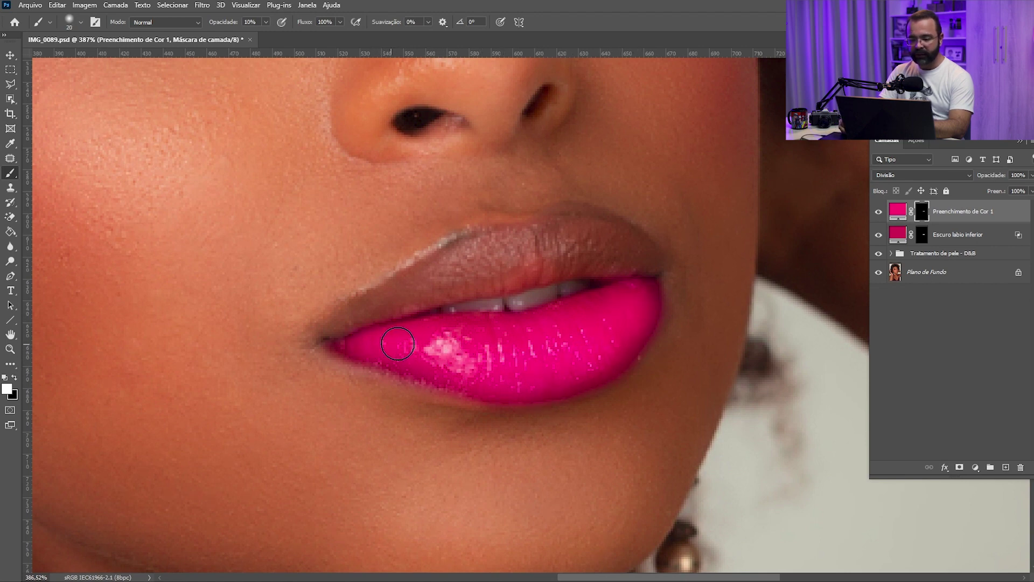
mouse_move(479, 351)
mouse_down()
mouse_move(411, 358)
mouse_move(475, 366)
mouse_up()
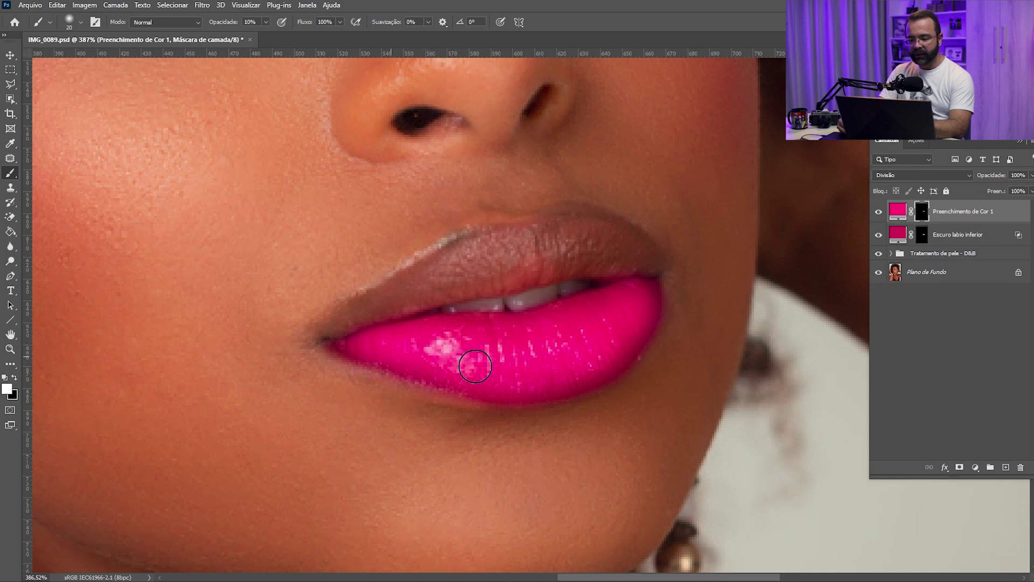
key(x)
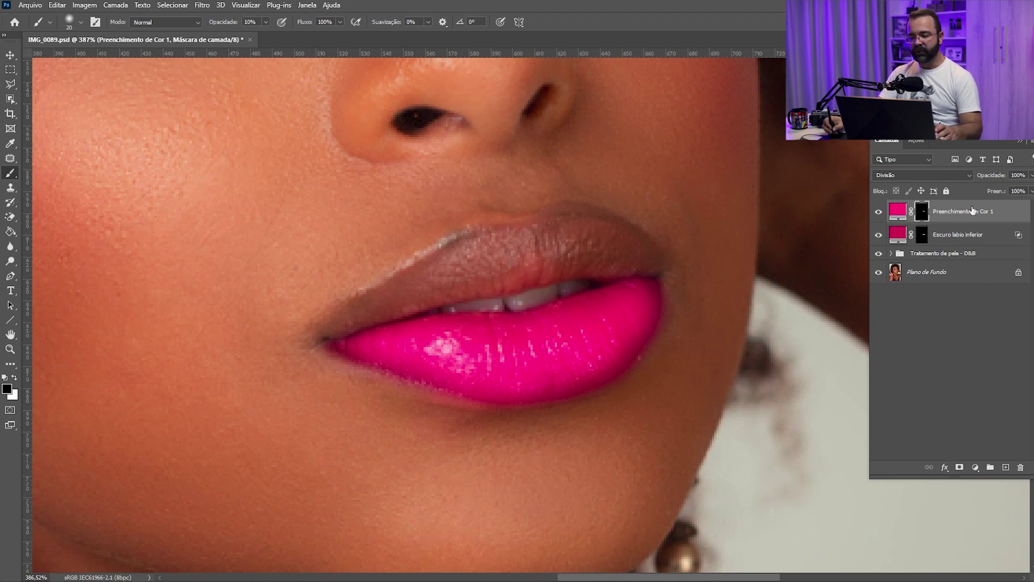
Split the hot pink layer's Underlying Layer black slider to 28/139 so darker lip tones show through.
double_click(1011, 215)
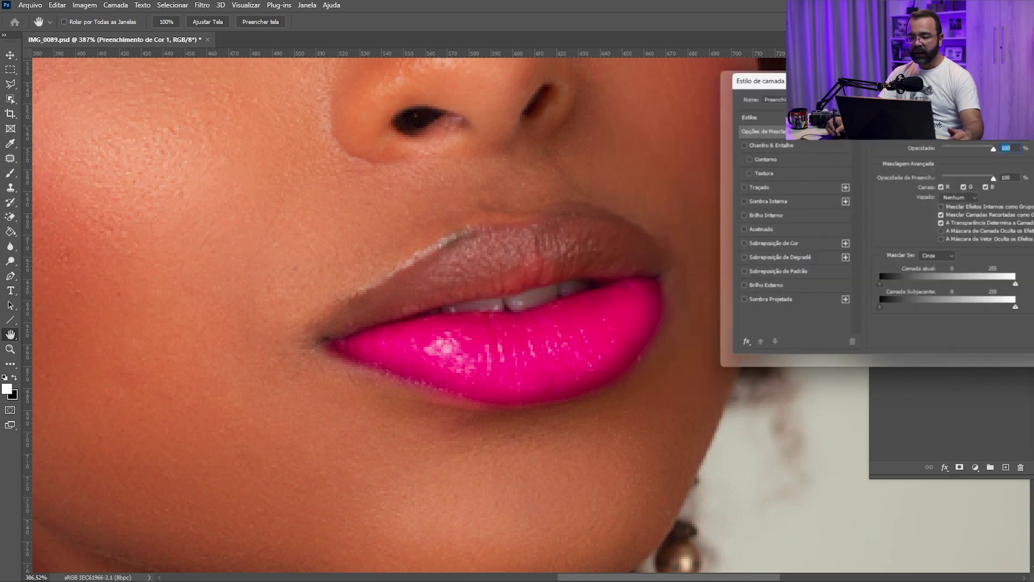
drag(842, 305, 903, 305)
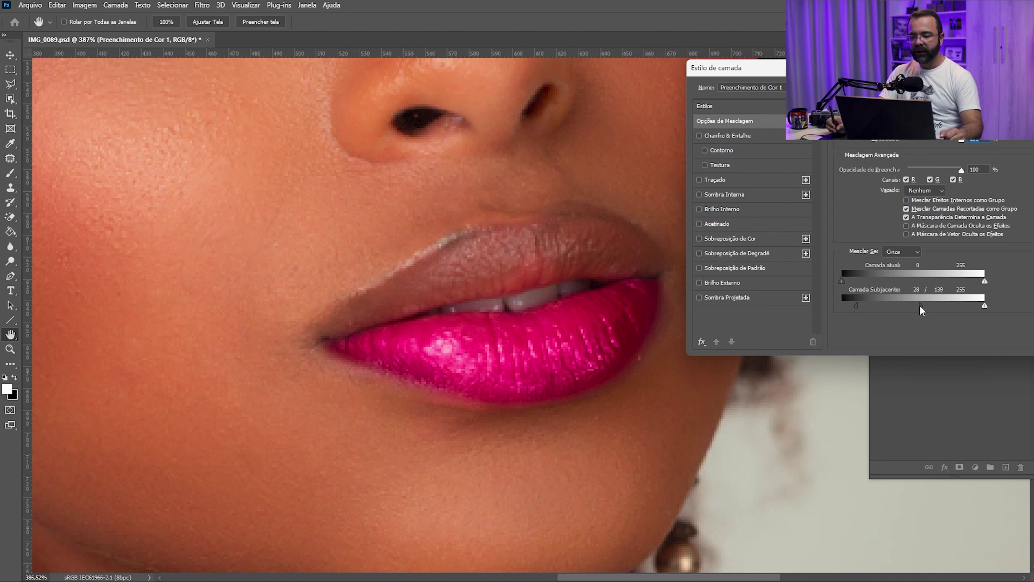
drag(916, 68, 826, 98)
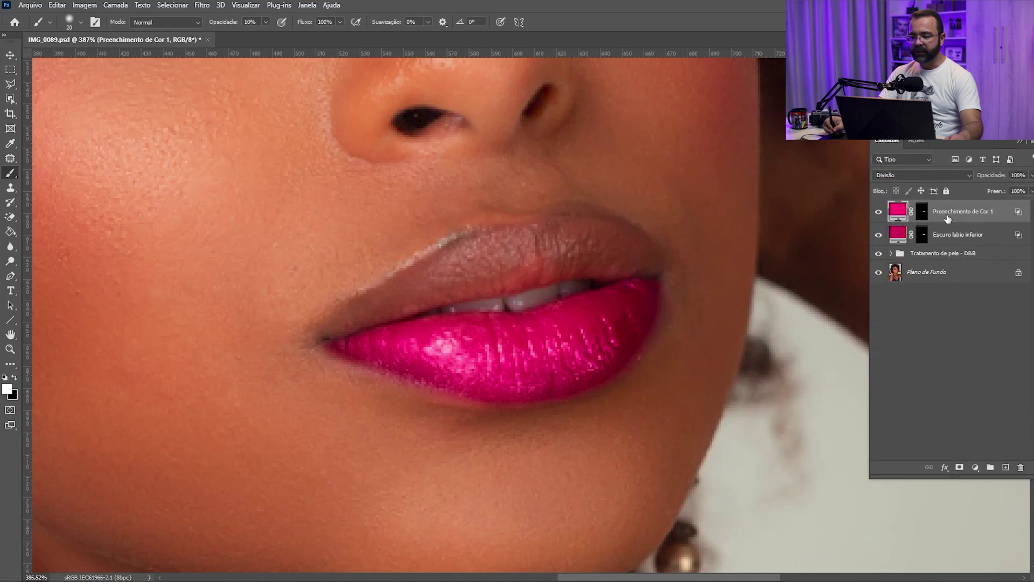
double_click(965, 213)
Rename the pink layer 'Claro labio inferior' and toggle layer visibility to compare it with Escuro labio inferior.
text(Claro labio inferior)
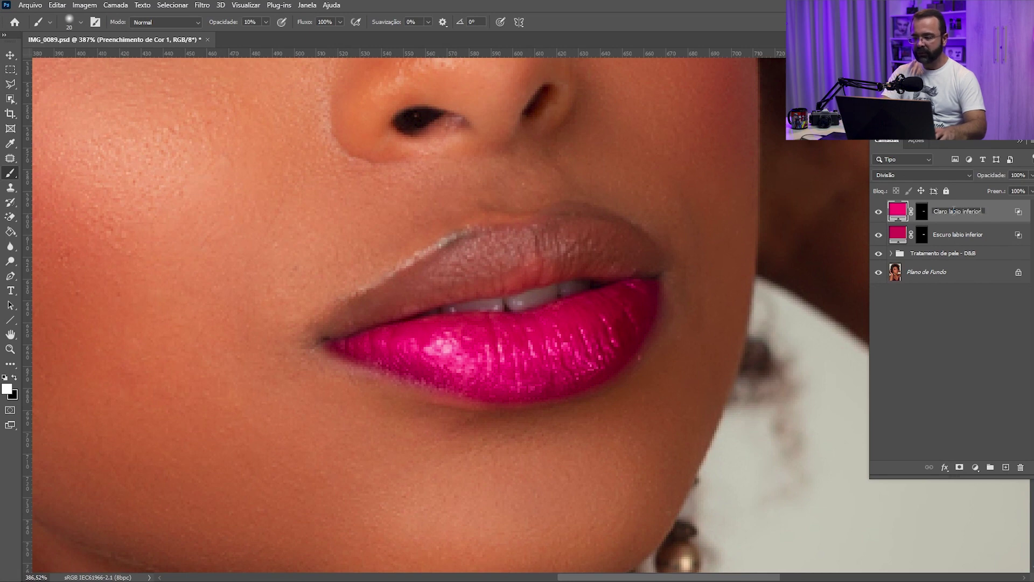
key(Return)
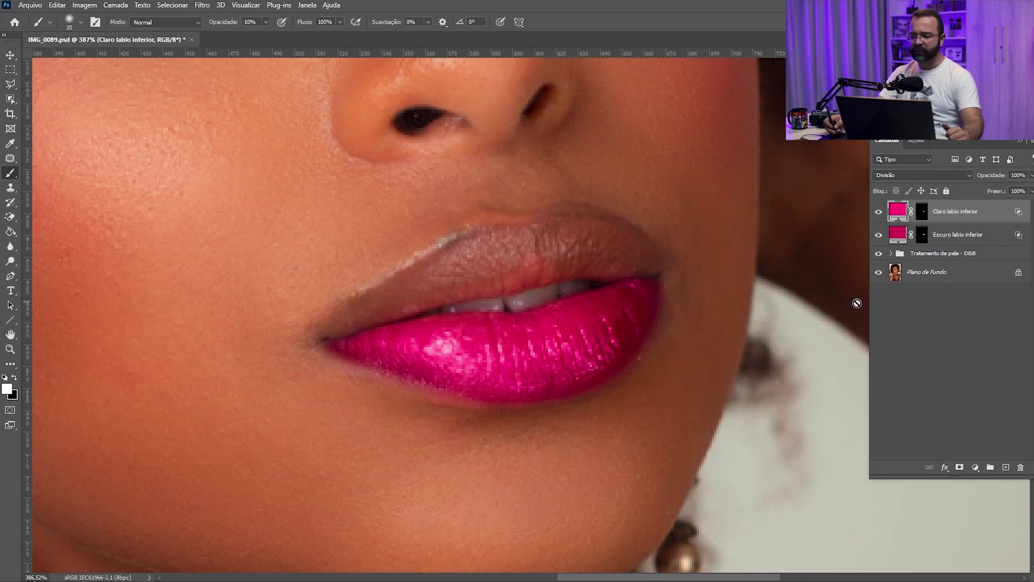
click(878, 212)
click(879, 214)
click(879, 235)
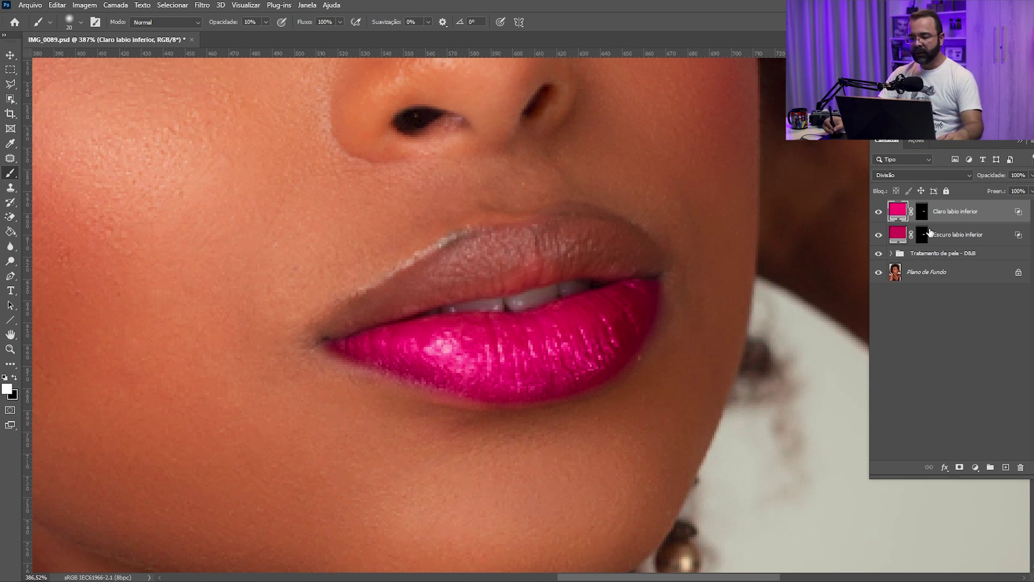
click(958, 236)
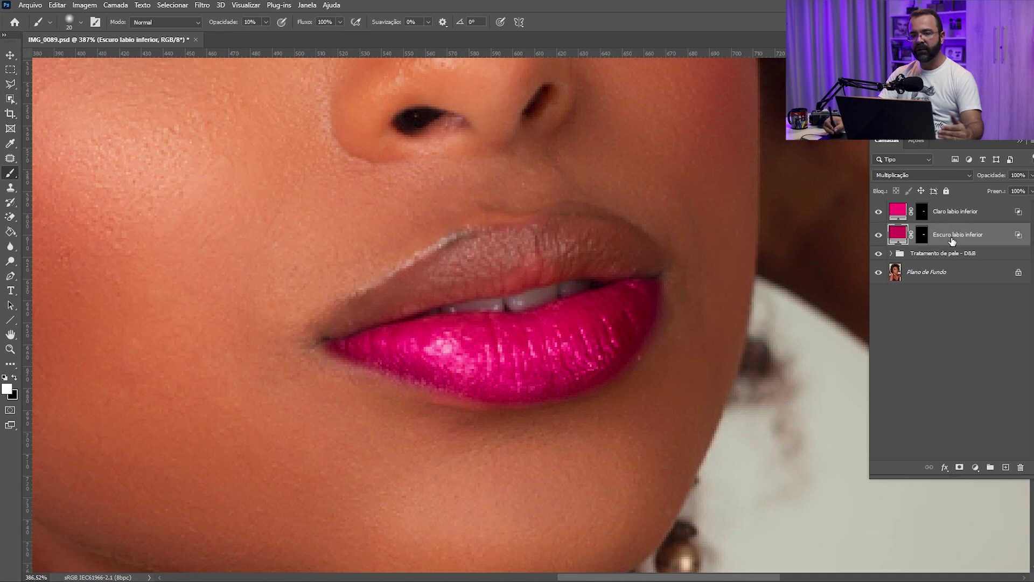
click(955, 212)
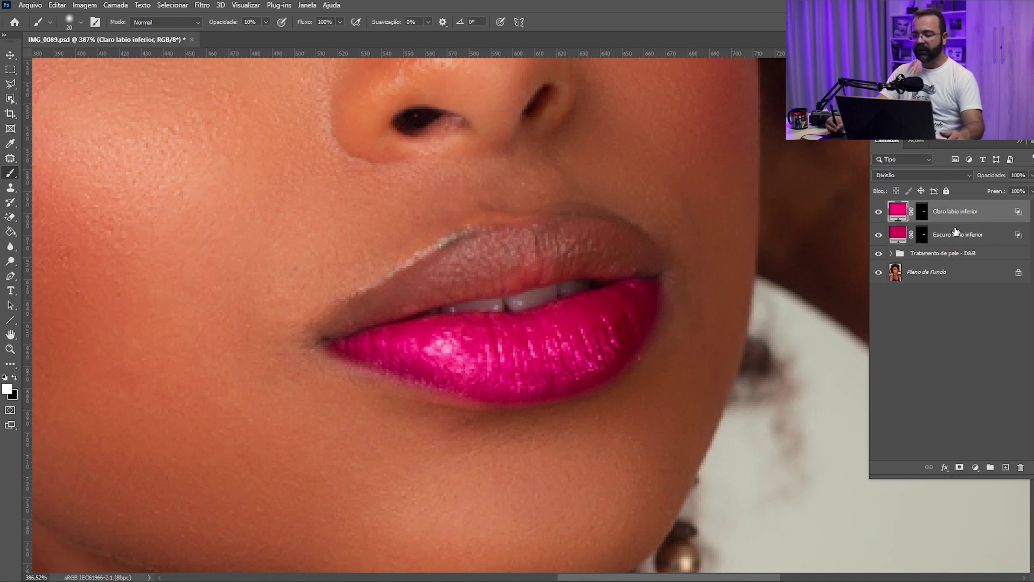
click(975, 468)
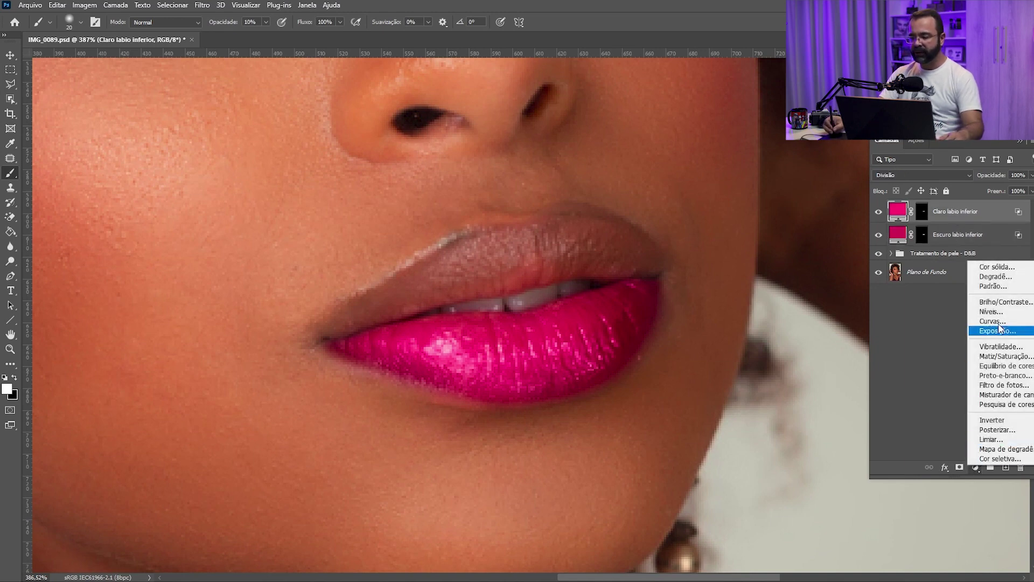
Add a crimson b10359 Solid Color layer in Multiply mode with an inverted, hidden mask.
click(1014, 271)
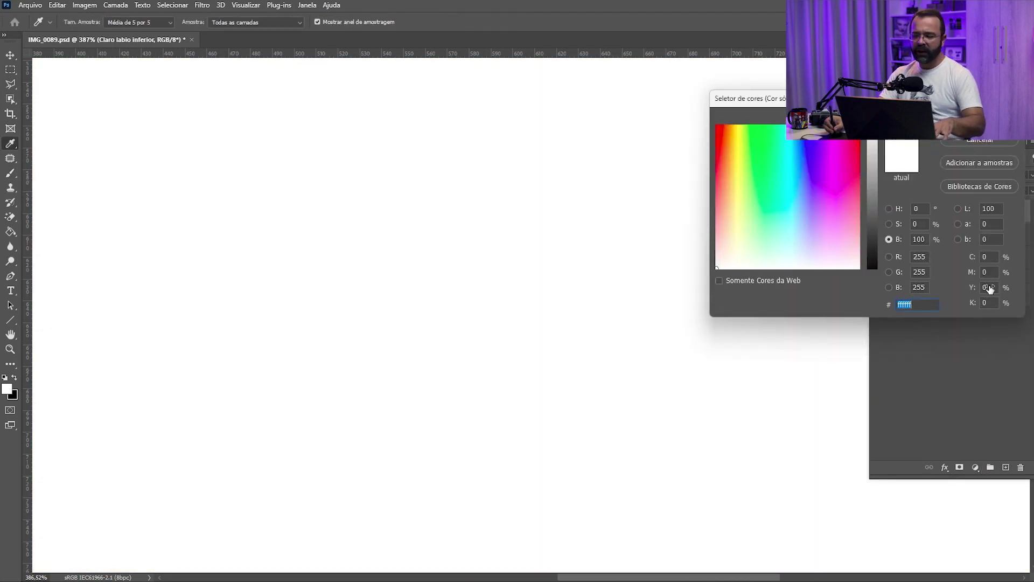
text(b10359)
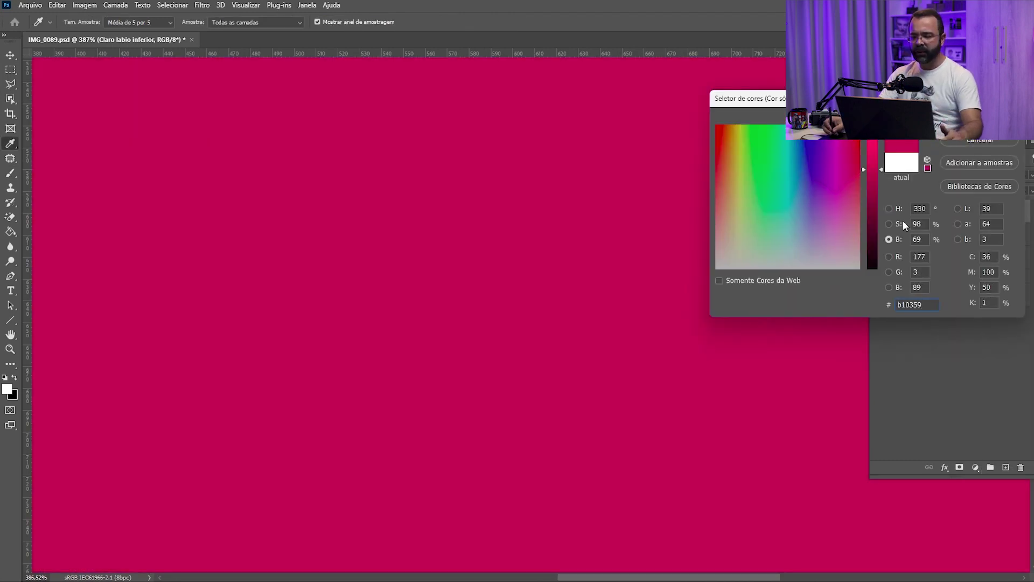
key(Return)
key(b)
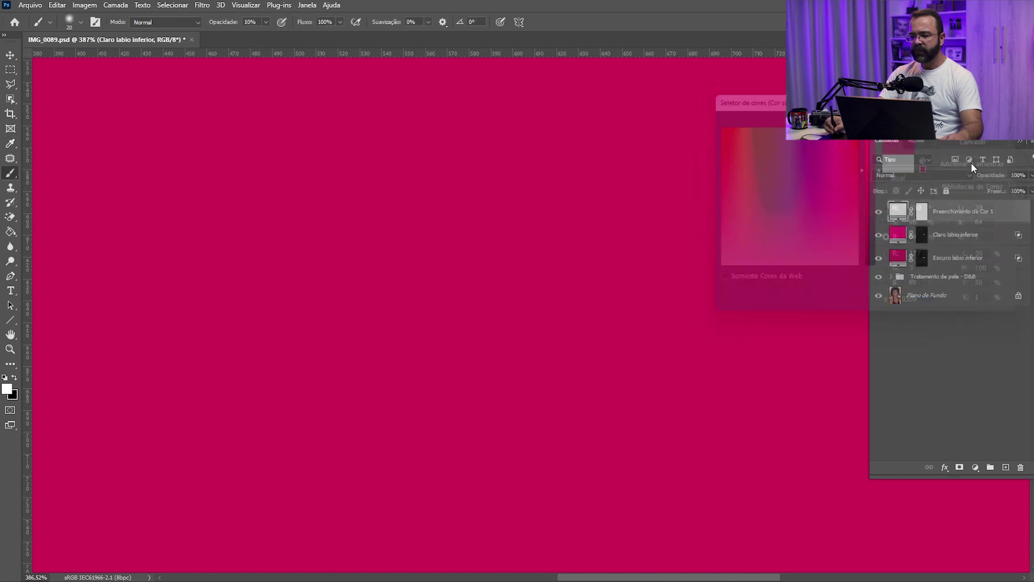
click(942, 176)
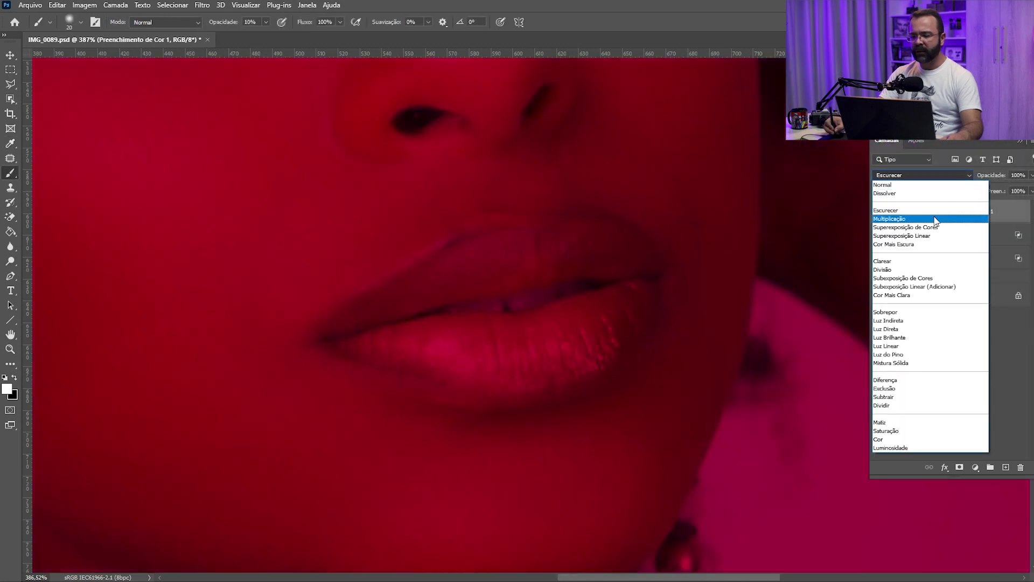
click(935, 219)
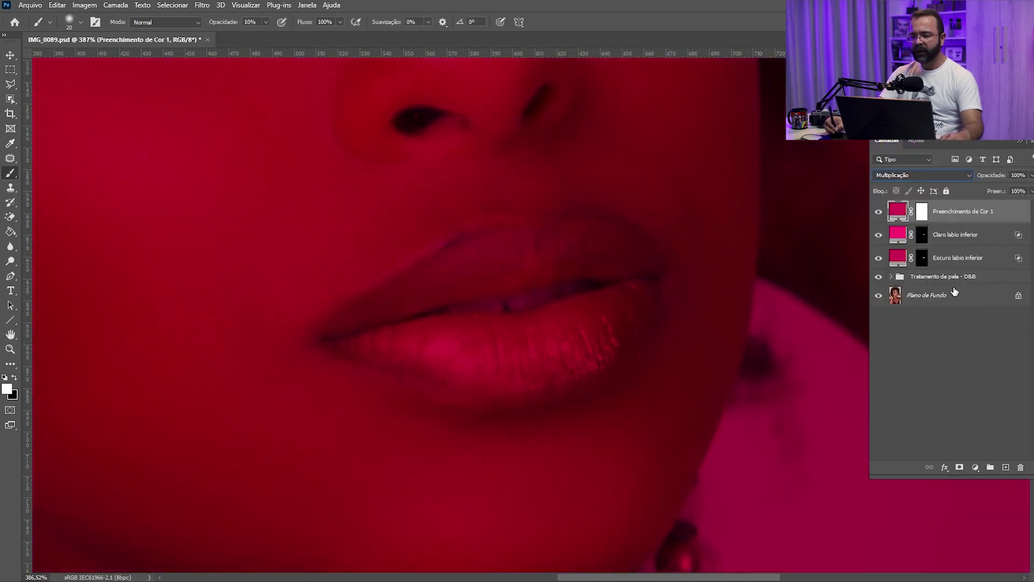
click(921, 211)
key(ctrl+i)
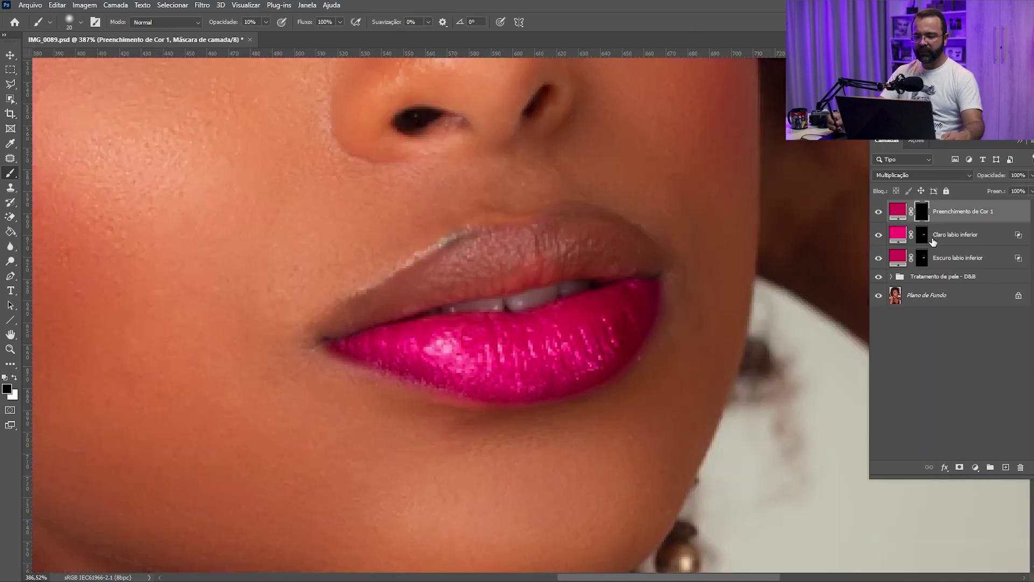
Zoom in on the lips and set a small white brush at 100% opacity, 5% flow.
key(z)
drag(564, 291, 579, 294)
key(b)
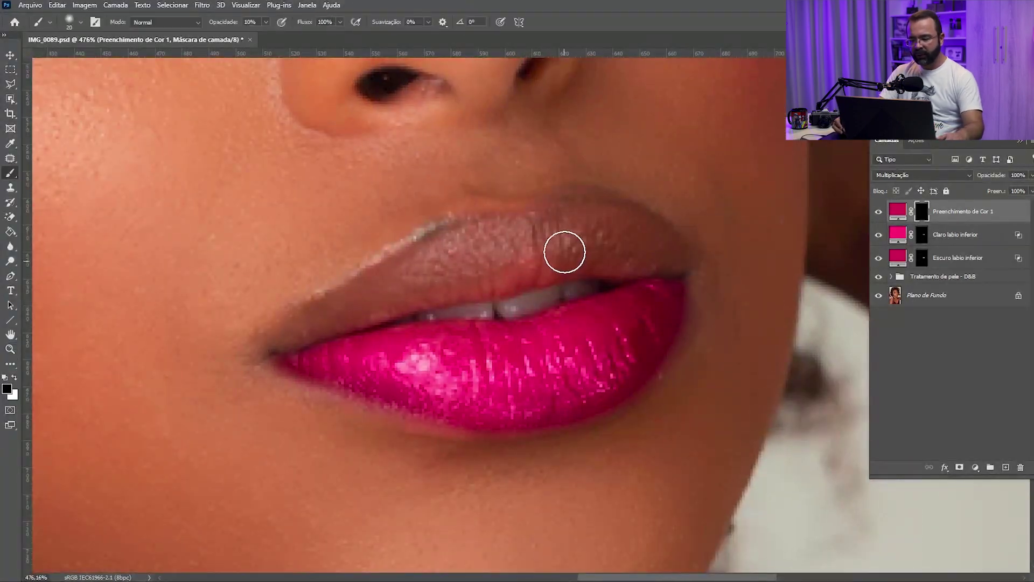
key(bracketleft)
key(bracketleft)
key(bracketleft)
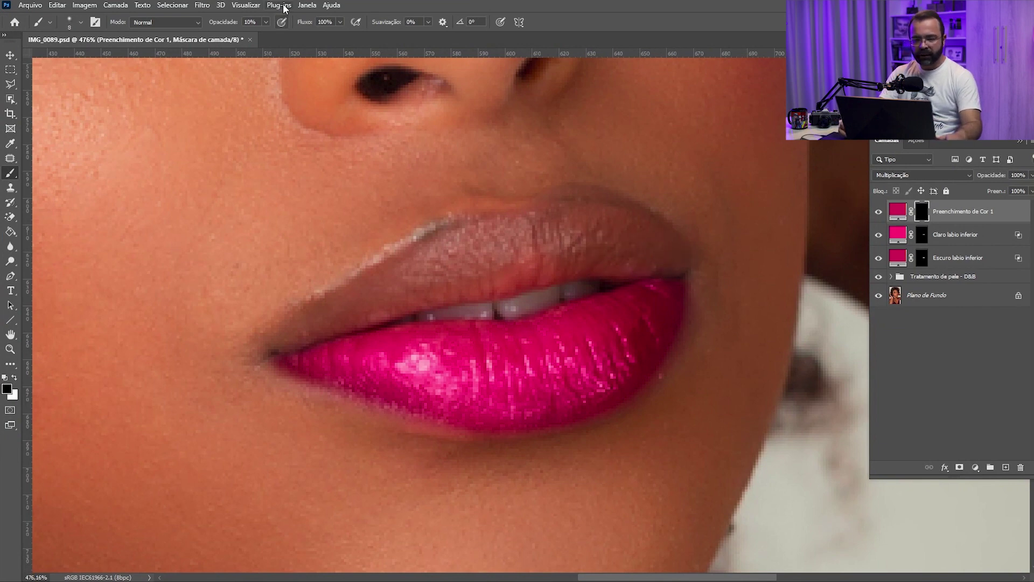
key(Return)
text(100)
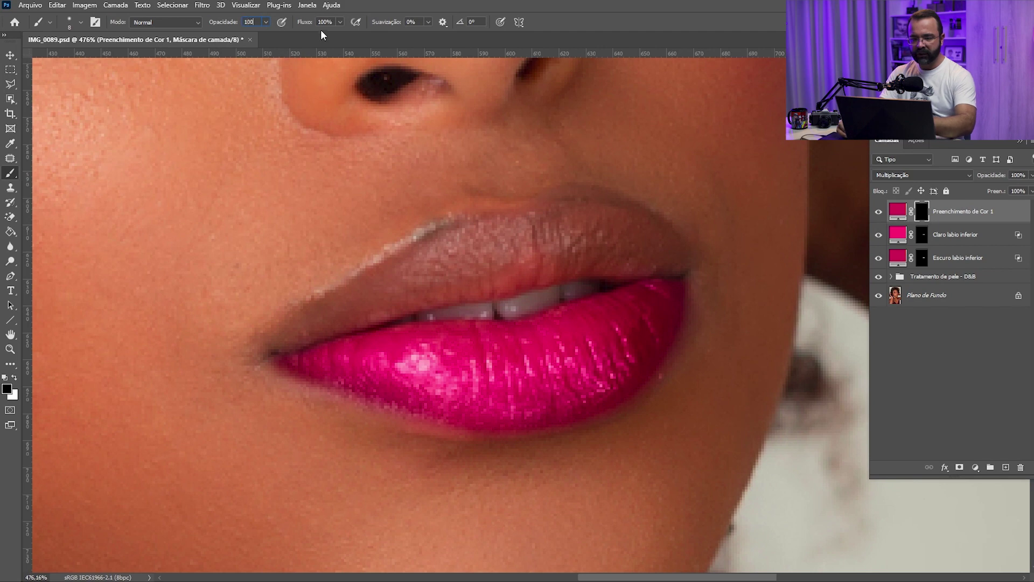
key(Tab)
text(5)
key(Return)
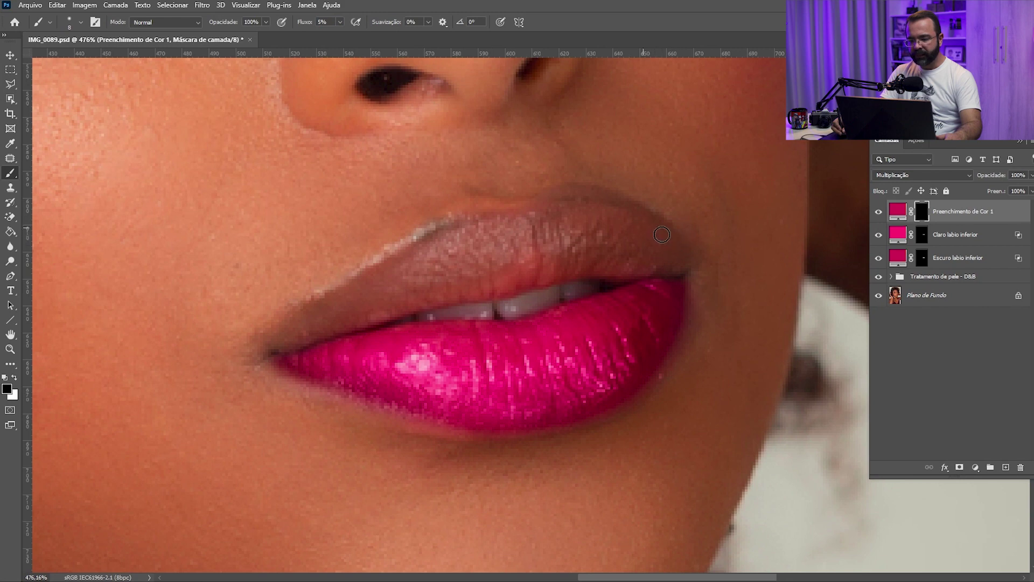
key(x)
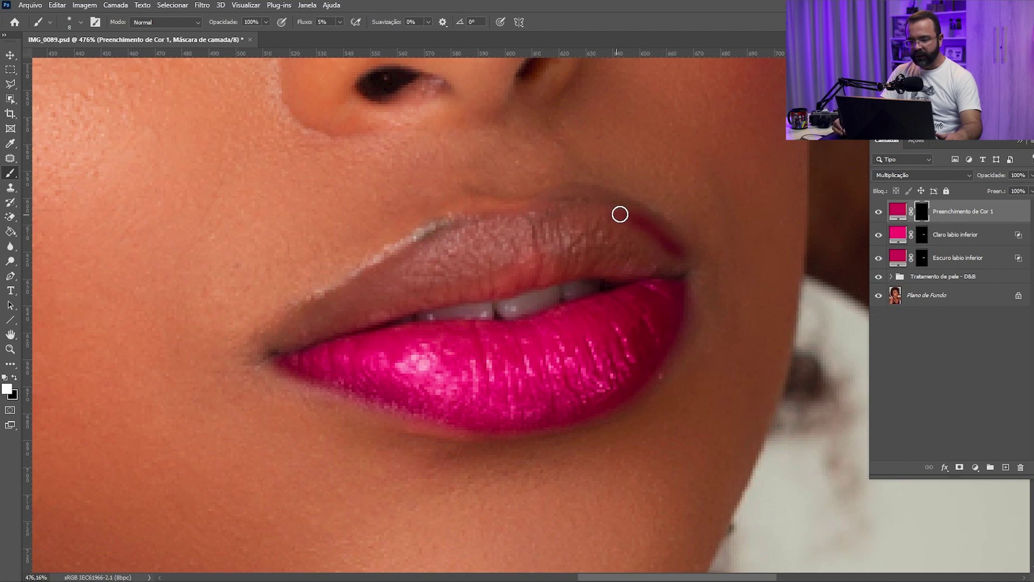
Paint thin dark red lines along the upper lip's top and bottom edges on the mask.
drag(613, 210, 581, 211)
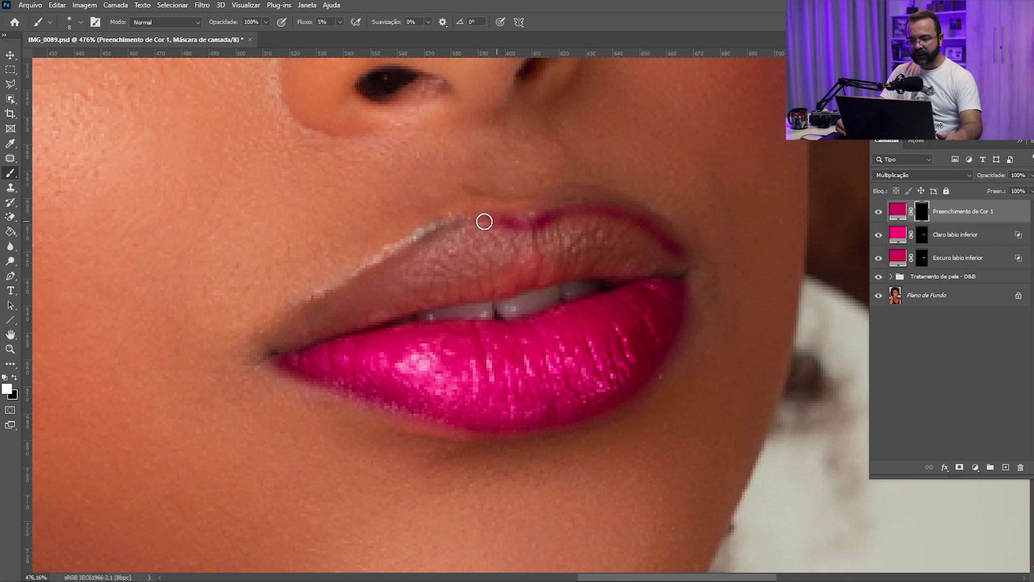
mouse_move(468, 222)
mouse_down()
mouse_move(407, 243)
mouse_move(383, 264)
mouse_move(423, 240)
mouse_move(331, 295)
mouse_move(363, 287)
mouse_up()
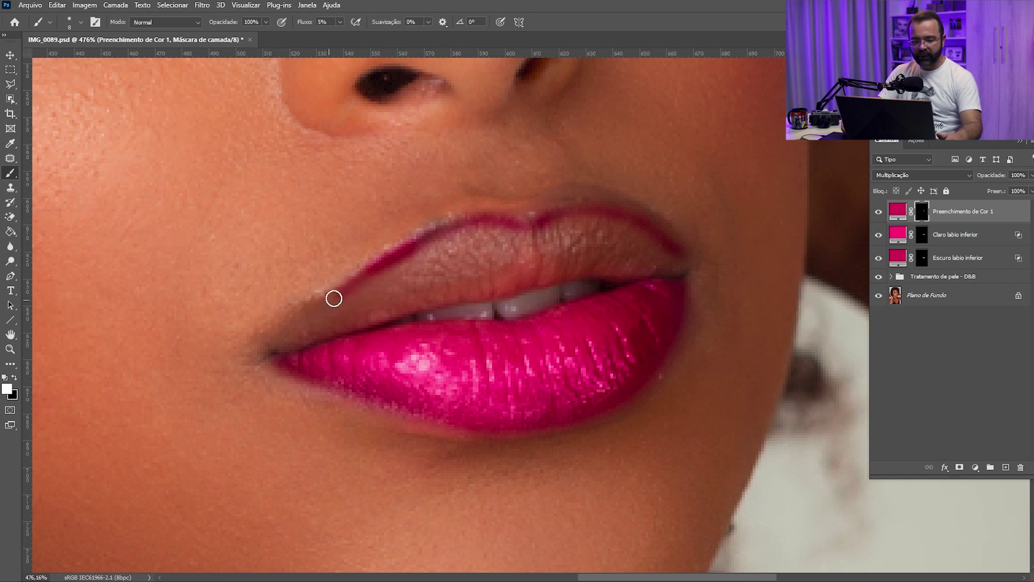
drag(305, 318, 294, 333)
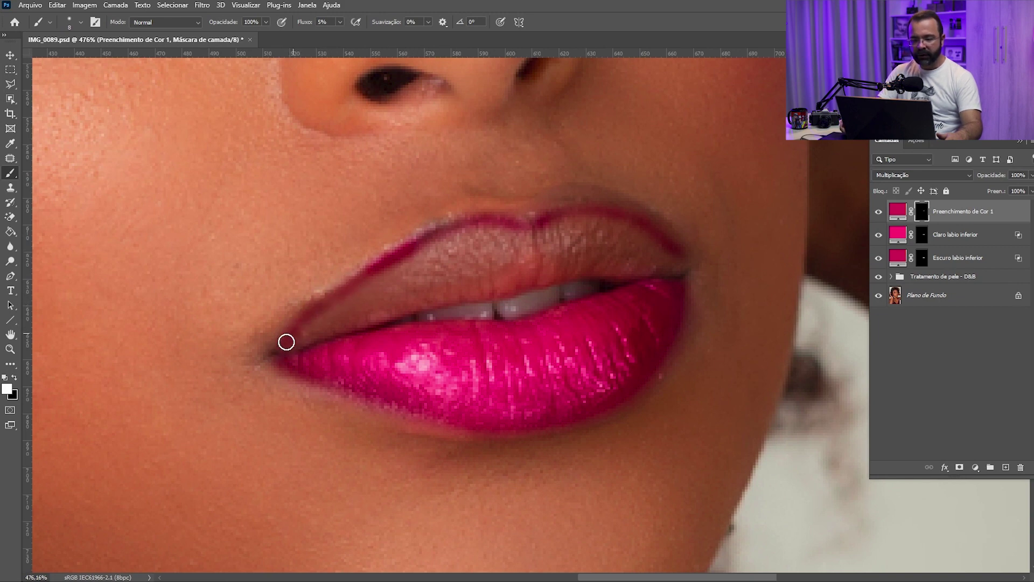
mouse_move(339, 303)
mouse_down()
mouse_move(461, 233)
mouse_move(558, 216)
mouse_up()
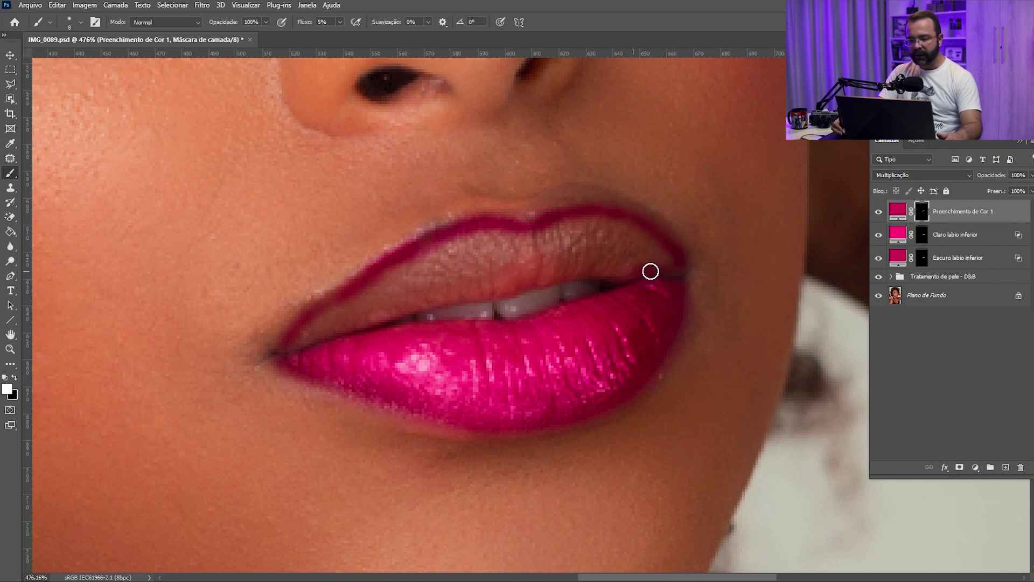
drag(670, 268, 292, 338)
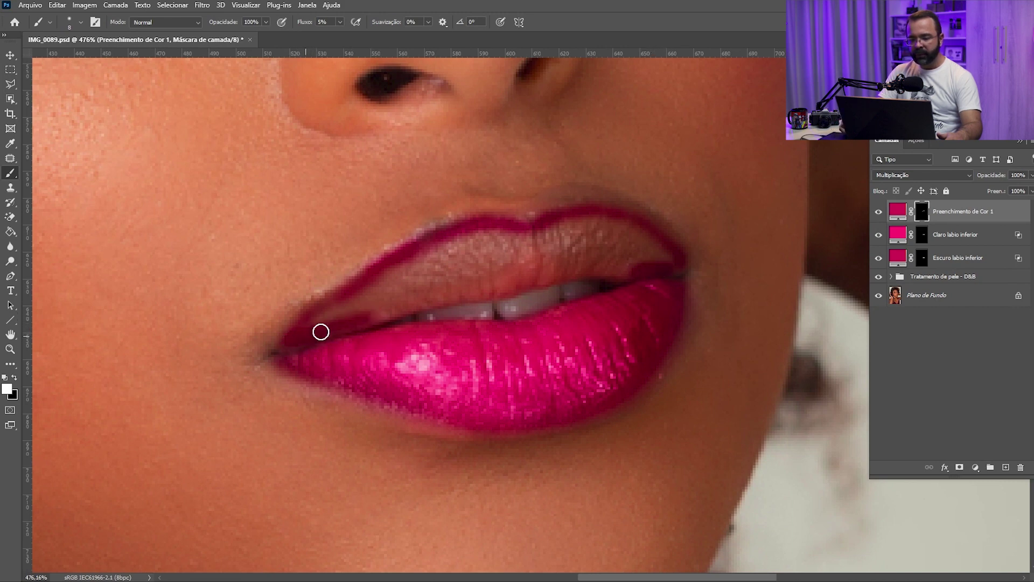
drag(387, 310, 422, 298)
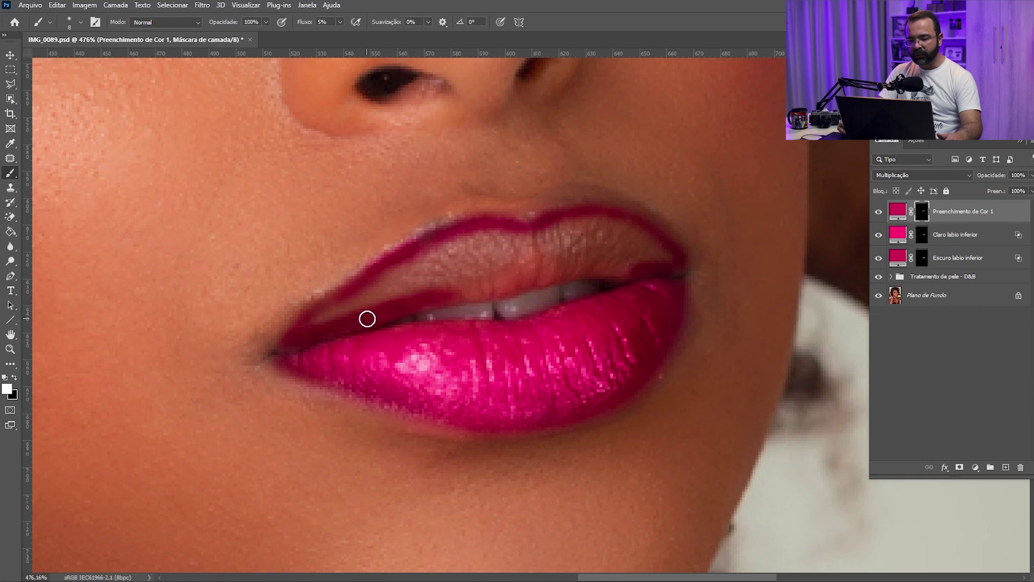
drag(472, 295, 607, 270)
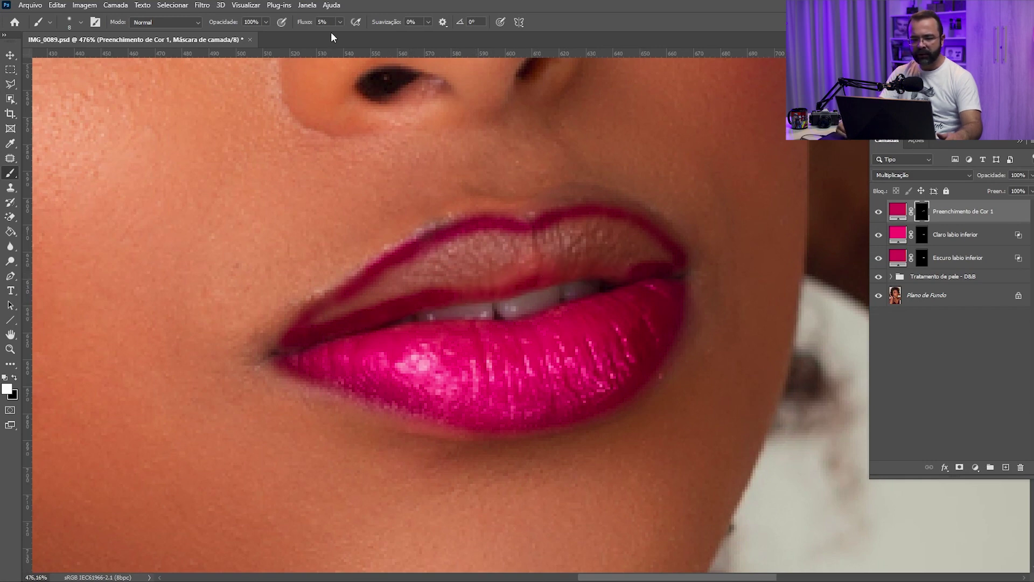
drag(340, 29, 398, 33)
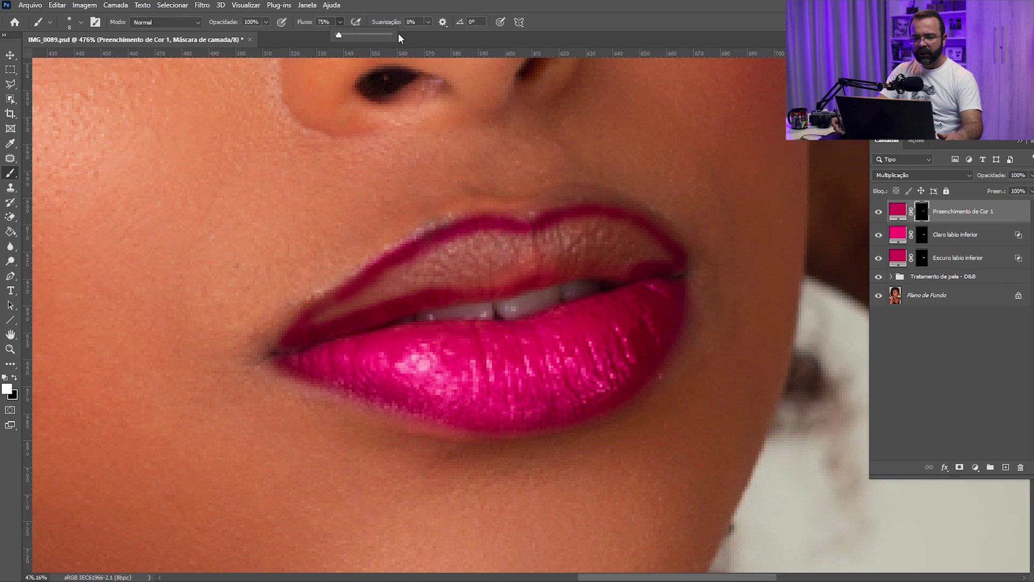
Paint the whole upper lip solid crimson on the mask with a larger, full-flow brush.
click(635, 273)
drag(591, 267, 460, 294)
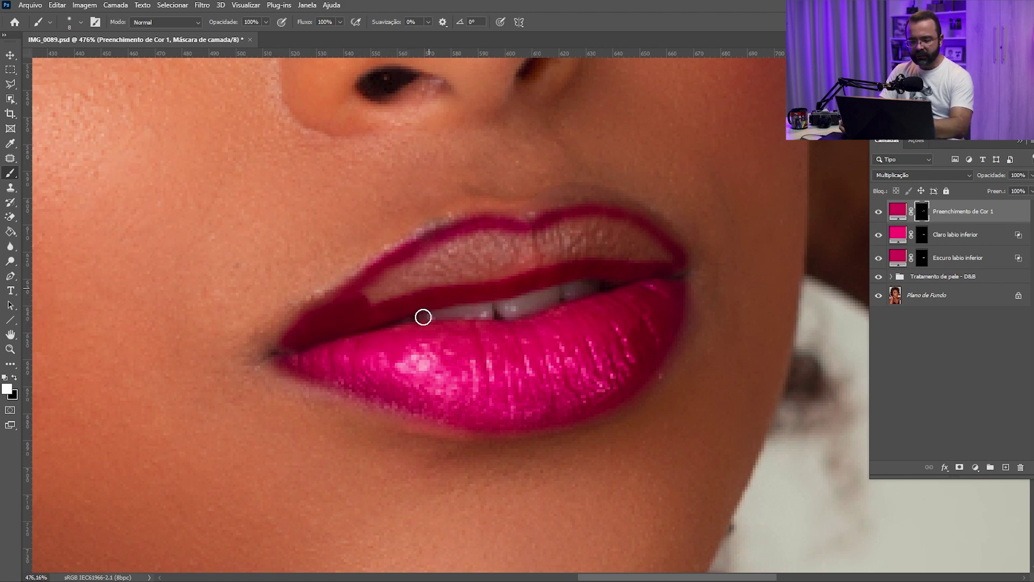
key(bracketright)
key(bracketright)
key(bracketright)
mouse_move(355, 306)
mouse_down()
mouse_move(439, 249)
mouse_move(452, 280)
mouse_move(623, 226)
mouse_move(658, 245)
mouse_move(632, 259)
mouse_move(538, 259)
mouse_move(480, 280)
mouse_move(459, 269)
mouse_up()
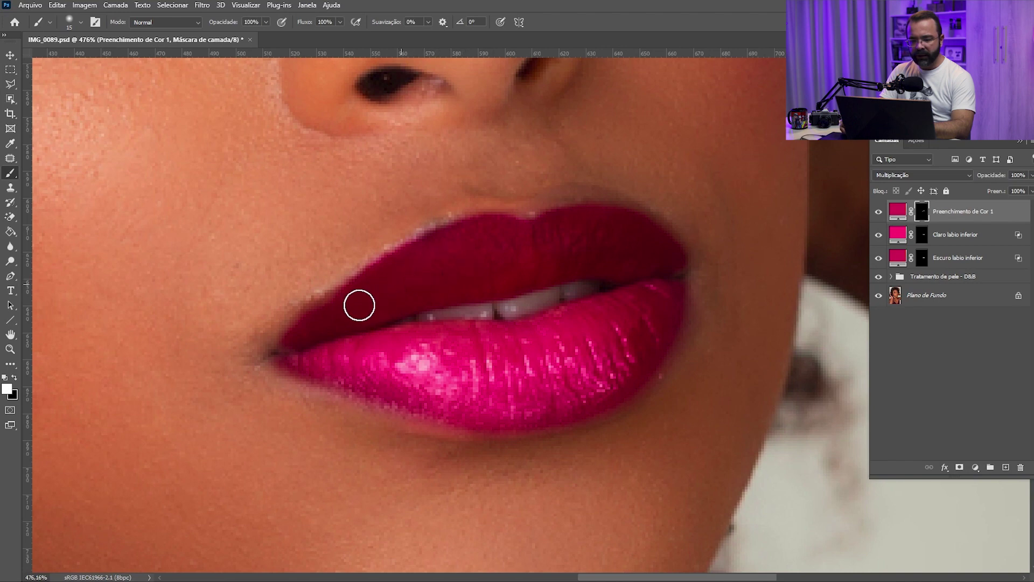
key(x)
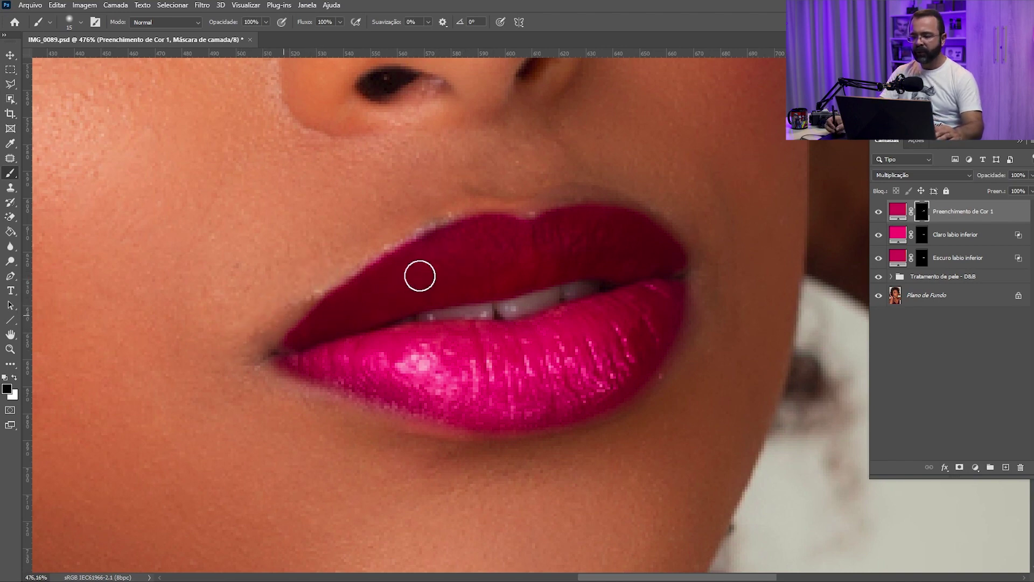
double_click(1011, 216)
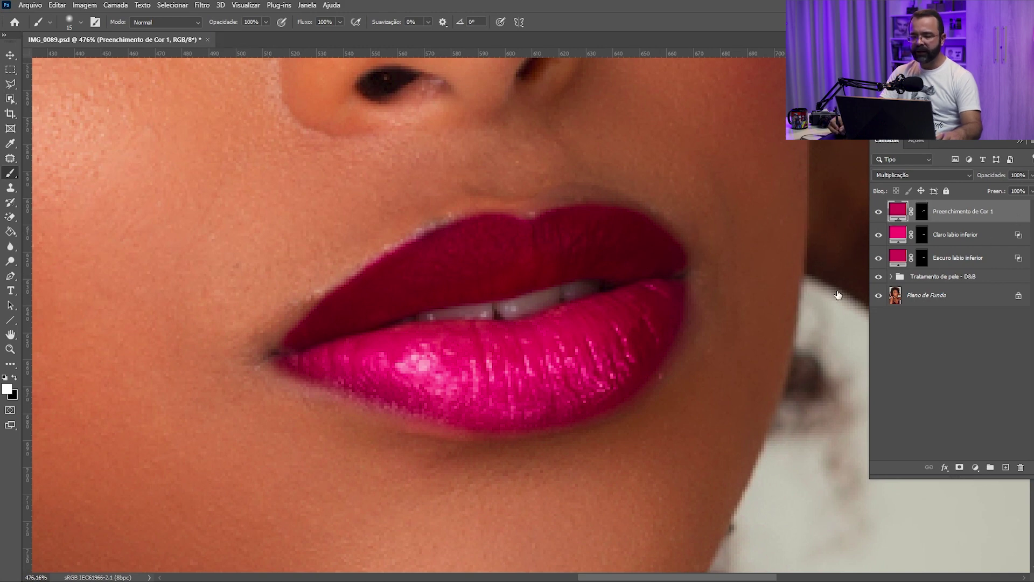
Split and lower the Underlying Layer white Blend If slider so the upper lip's highlights show through.
drag(729, 104, 837, 83)
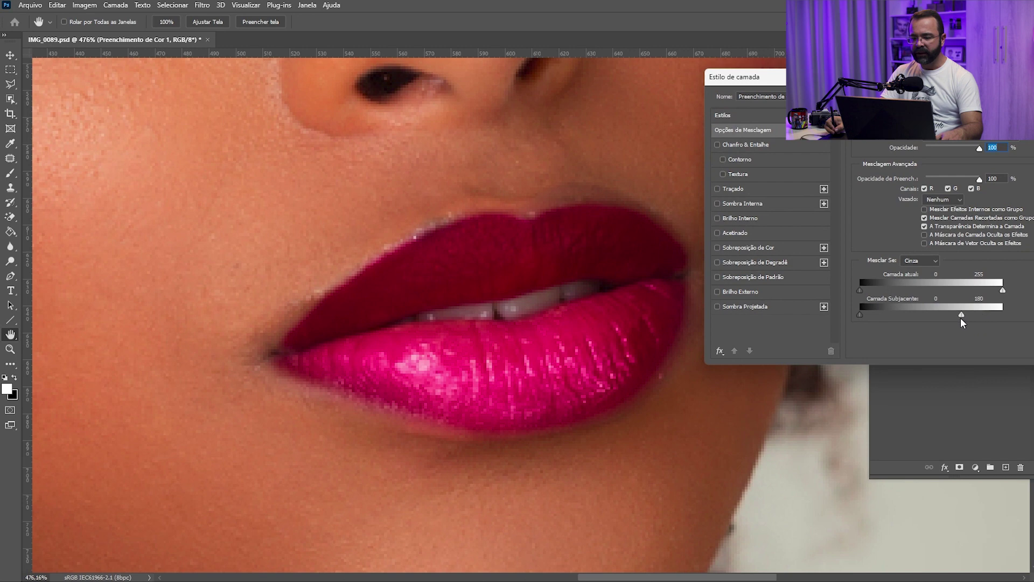
drag(961, 317, 865, 319)
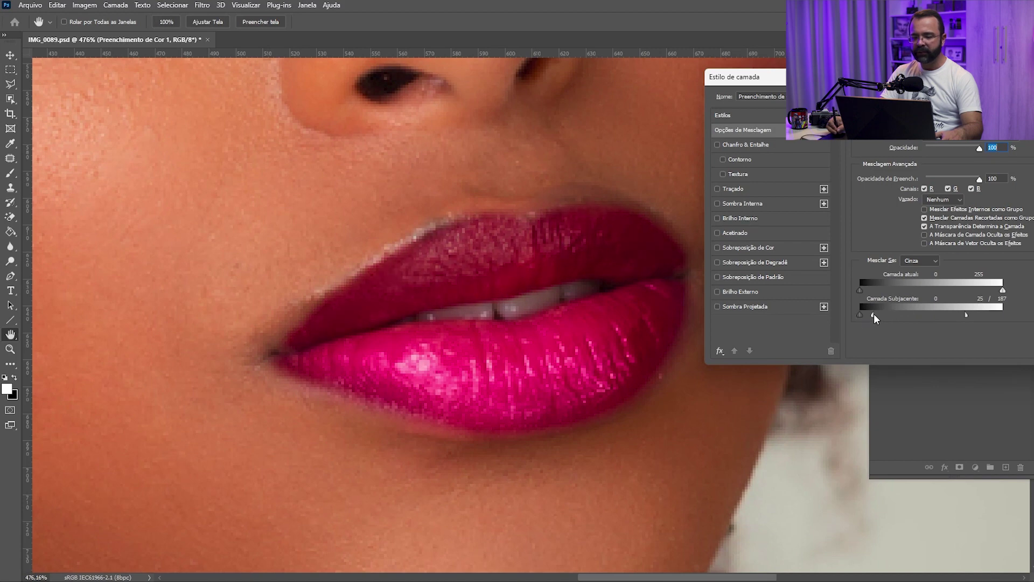
drag(964, 315, 940, 318)
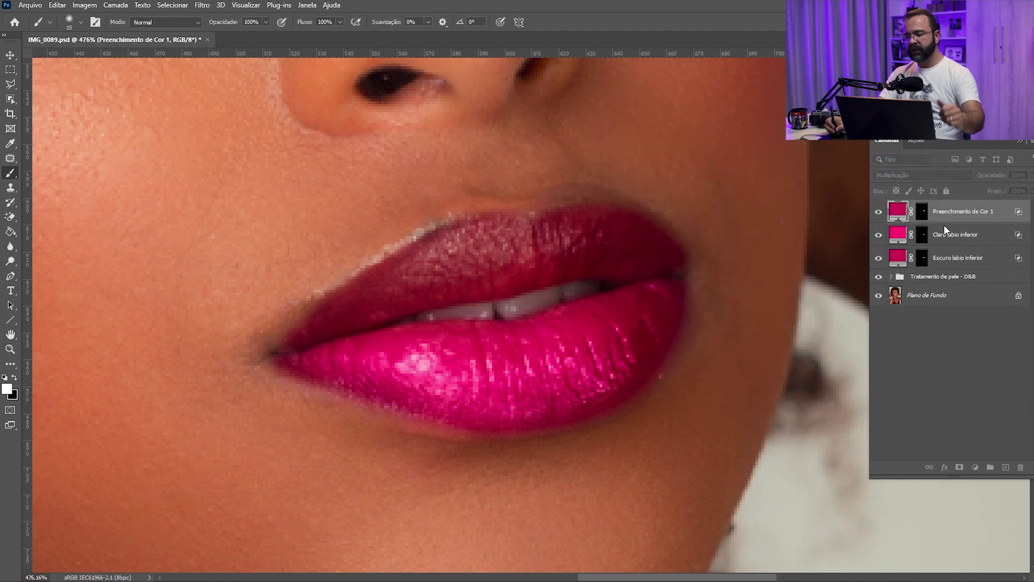
Check the Claro labio inferior pink, then add a new f3047a Solid Color fill layer.
double_click(897, 239)
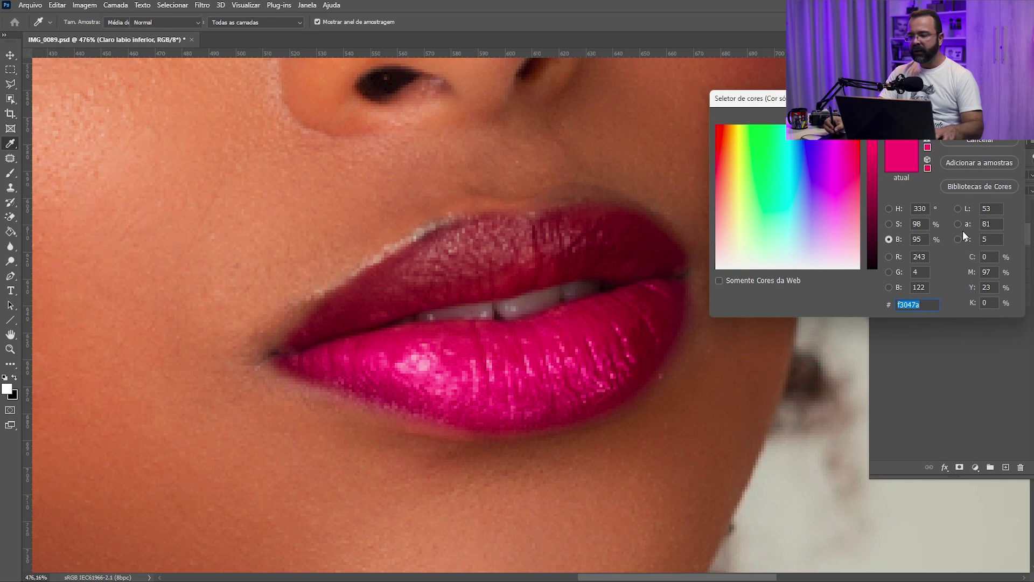
key(Return)
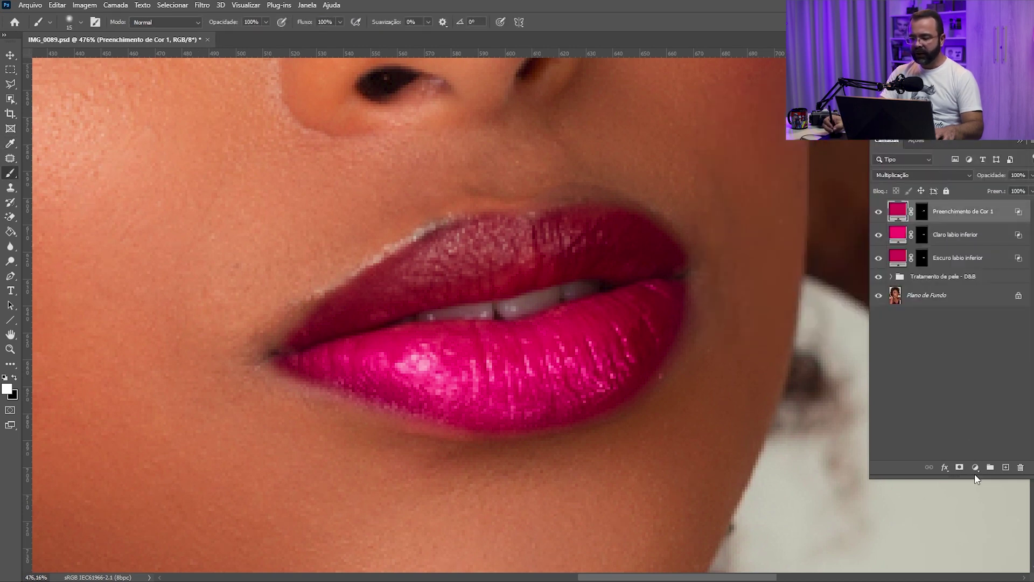
click(976, 467)
click(994, 270)
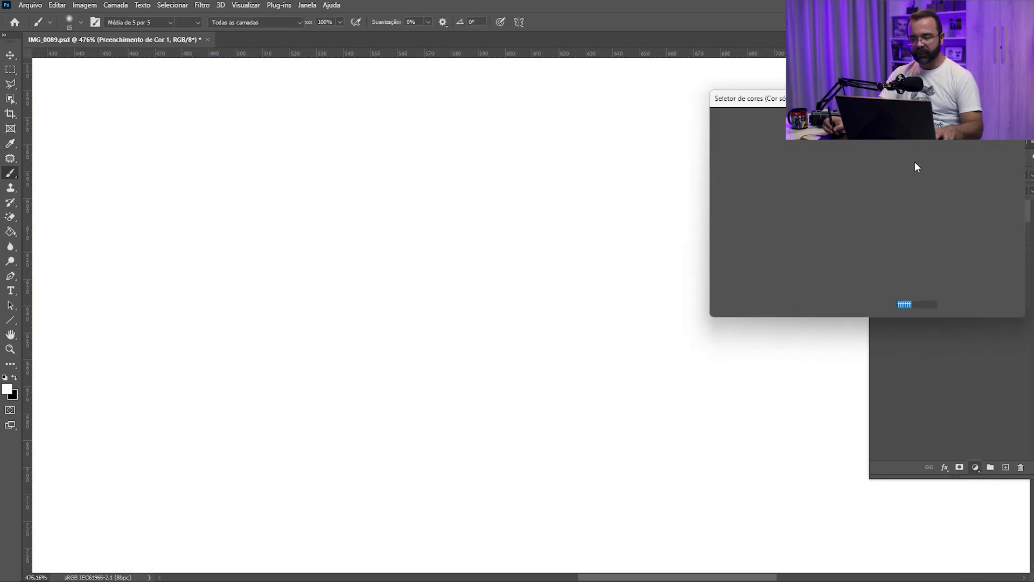
text(f3047a)
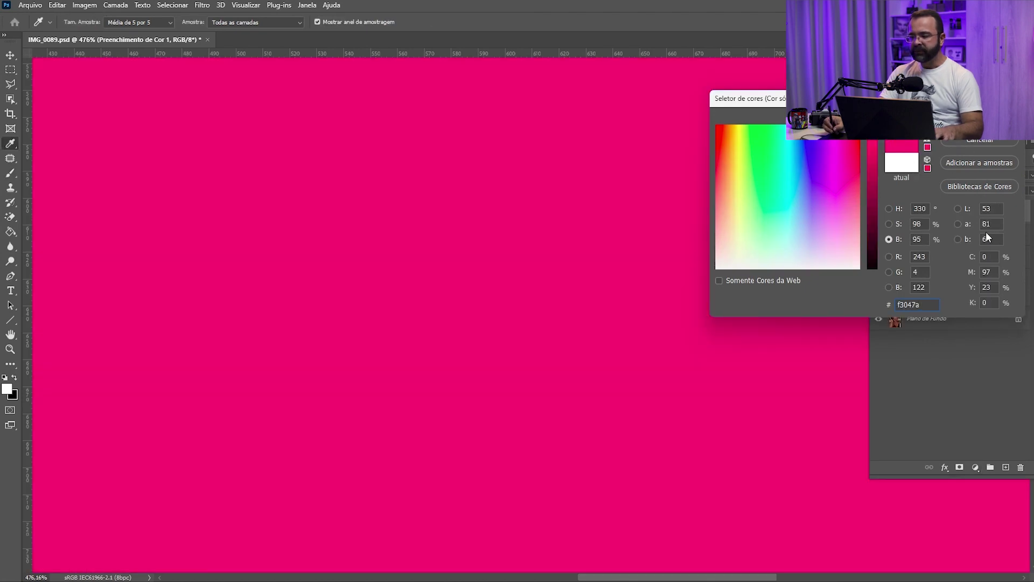
key(Return)
Set the new pink layer to Divide (Divisão) blending and invert its mask to black.
click(921, 175)
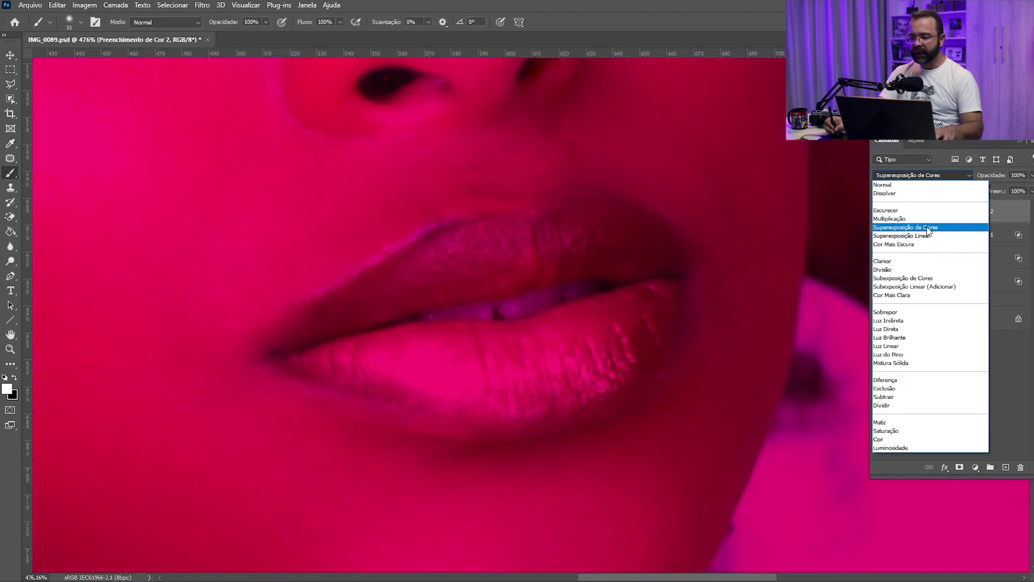
click(921, 409)
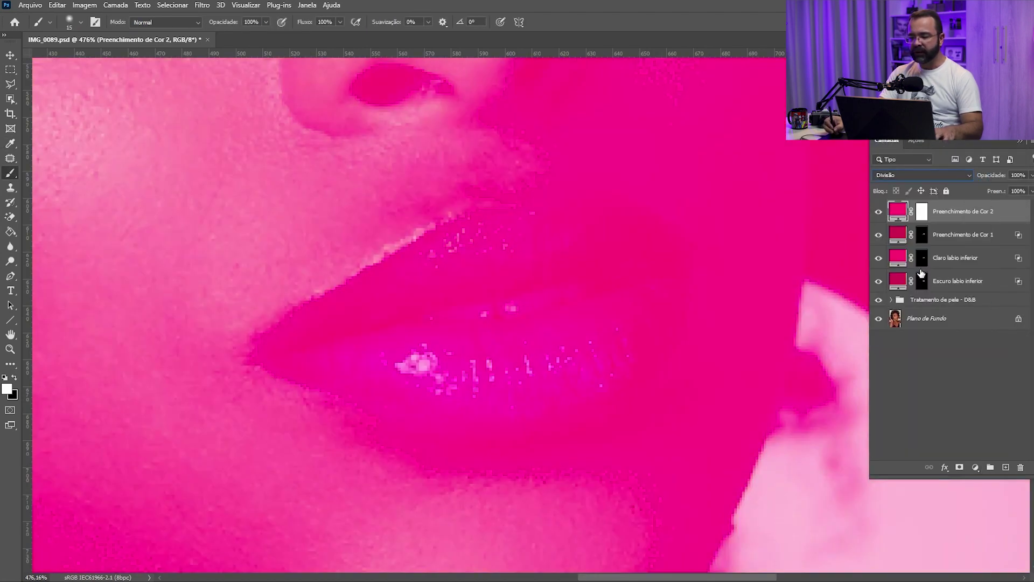
click(922, 211)
key(ctrl+i)
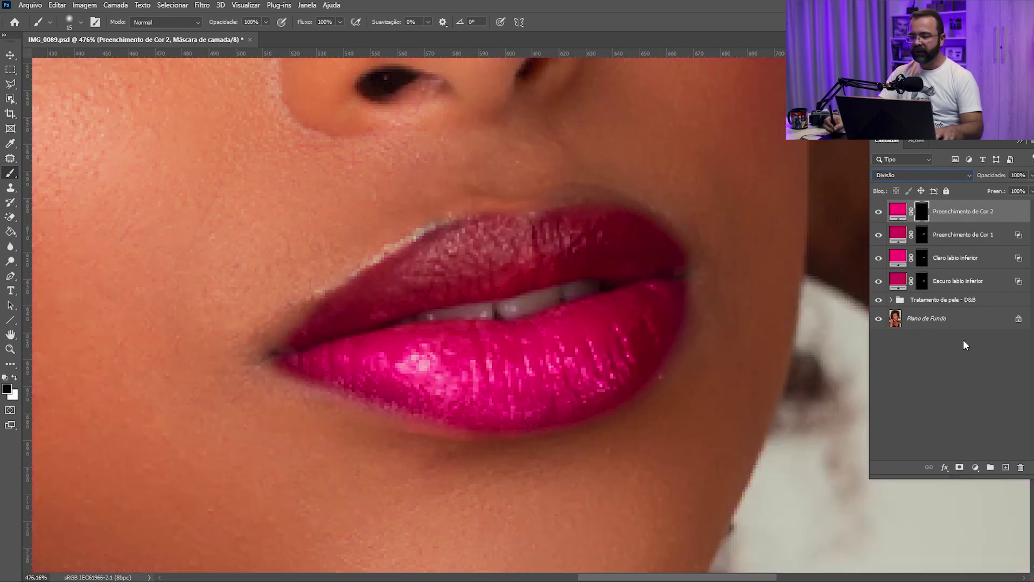
click(962, 340)
double_click(949, 233)
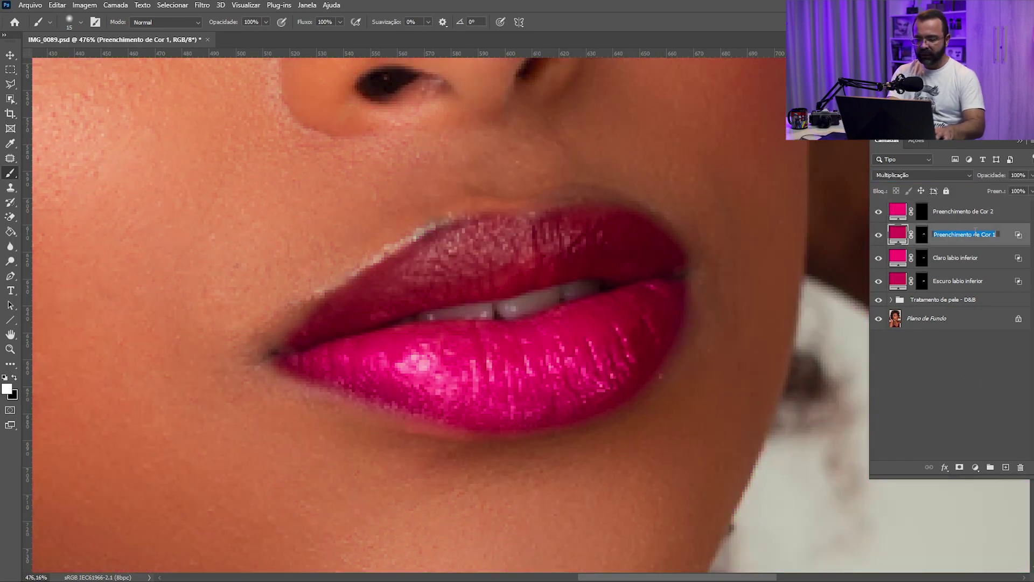
Rename the crimson layer 'Escuro labio superior' and the new pink layer 'Calro labio inferior'.
text(Escuro labio su)
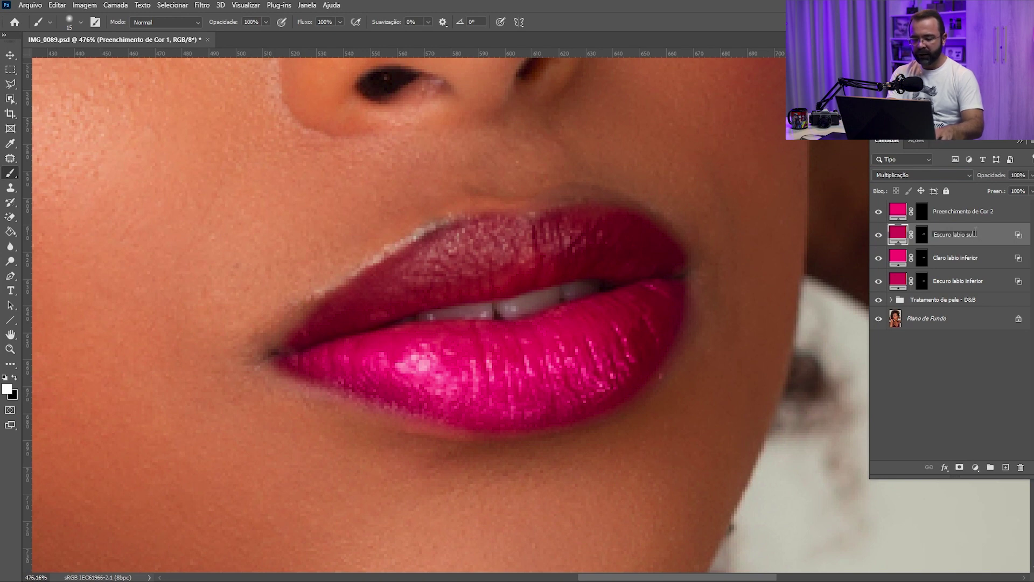
text(ior)
key(Return)
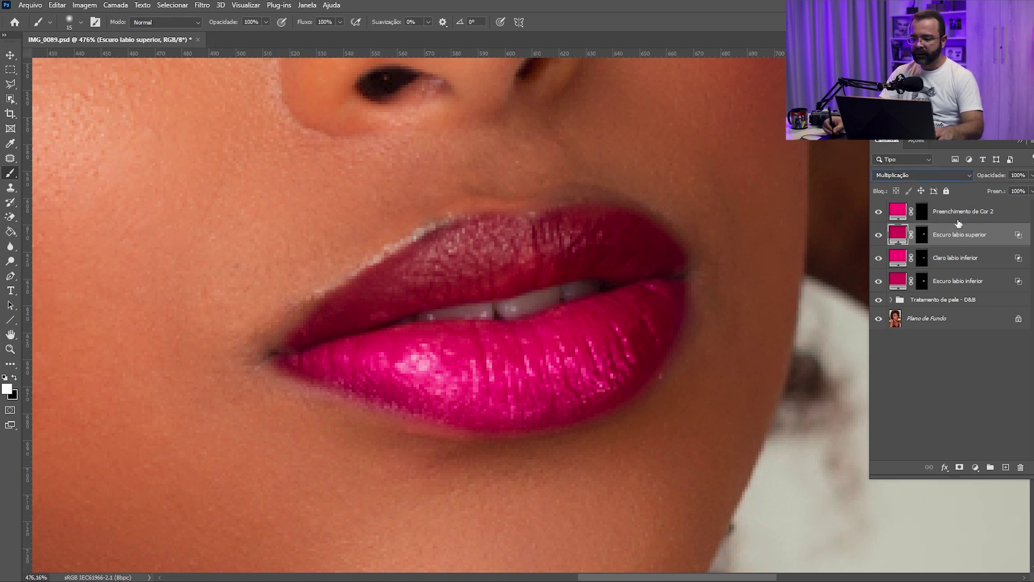
double_click(966, 211)
text(Claro labio inferior)
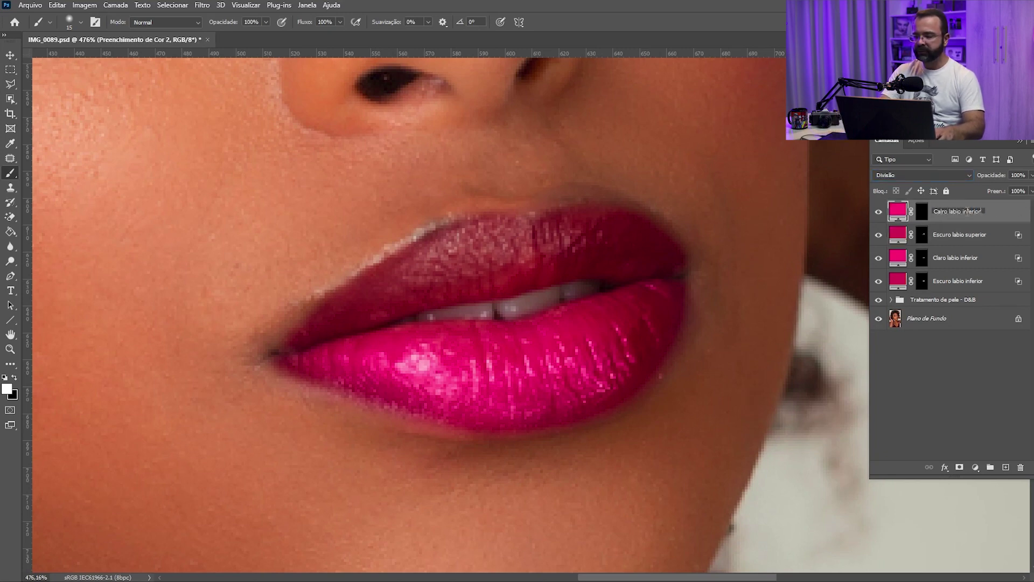
key(Return)
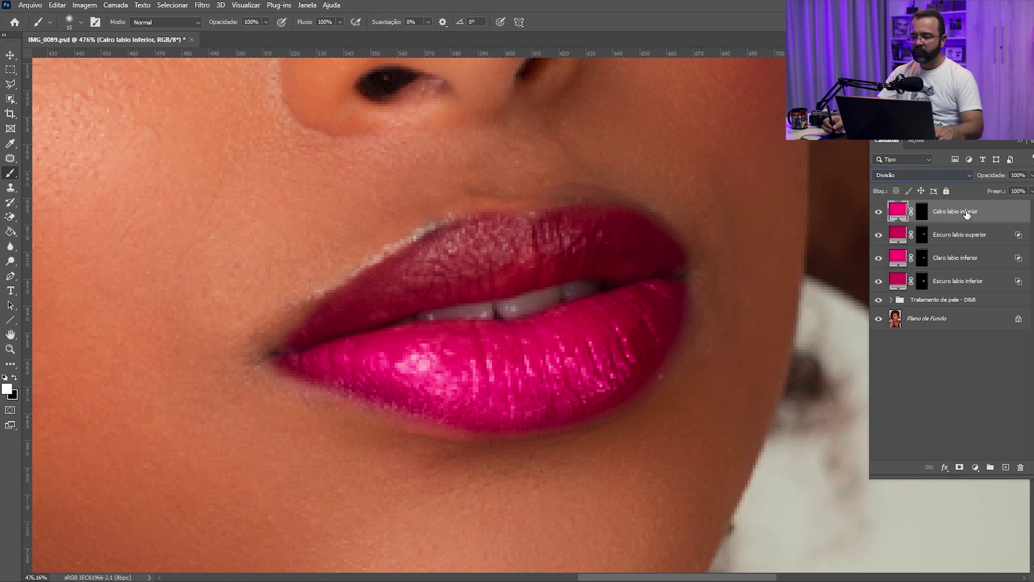
click(923, 213)
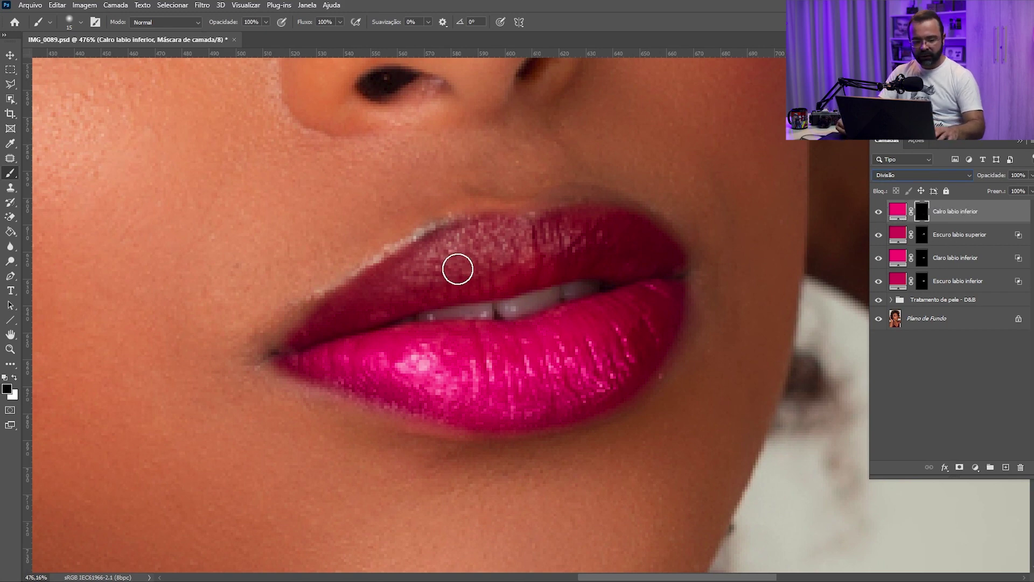
Paint white on the Calro labio inferior mask to cover the upper lip in flat bright pink.
click(969, 361)
click(922, 213)
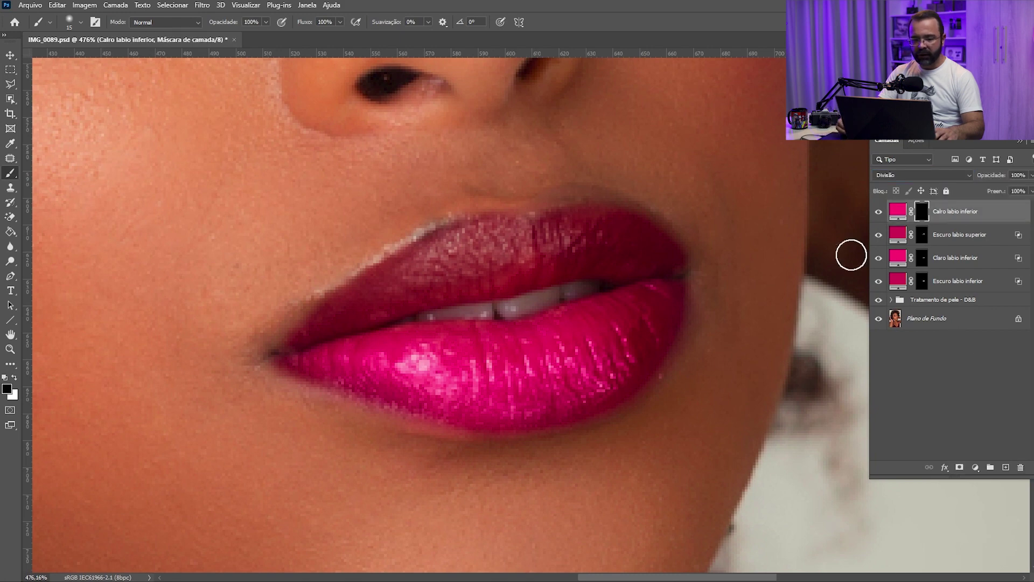
key(x)
key(bracketright)
key(bracketright)
key(bracketleft)
key(bracketleft)
key(bracketleft)
mouse_move(301, 336)
mouse_down()
mouse_move(455, 237)
mouse_move(581, 217)
mouse_move(628, 221)
mouse_move(669, 259)
mouse_move(464, 286)
mouse_move(328, 328)
mouse_move(498, 251)
mouse_move(619, 238)
mouse_move(634, 251)
mouse_move(477, 253)
mouse_up()
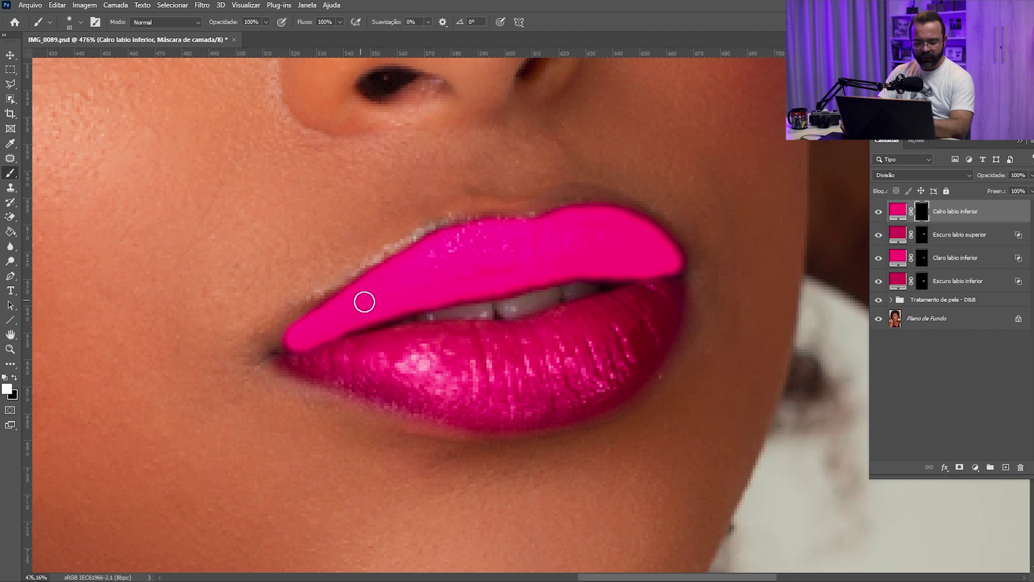
key(x)
key(bracketright)
key(bracketright)
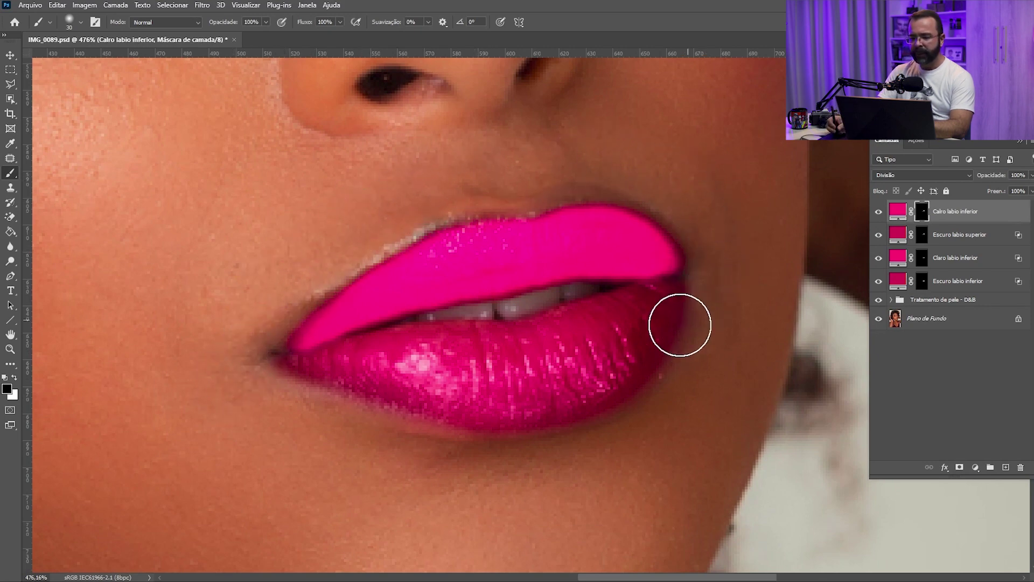
double_click(985, 218)
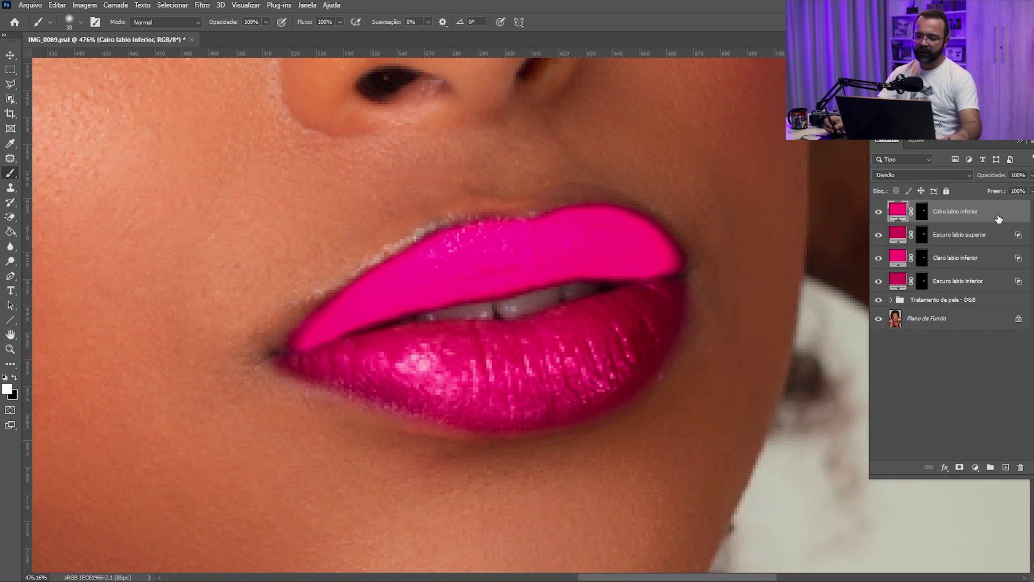
drag(728, 88, 847, 71)
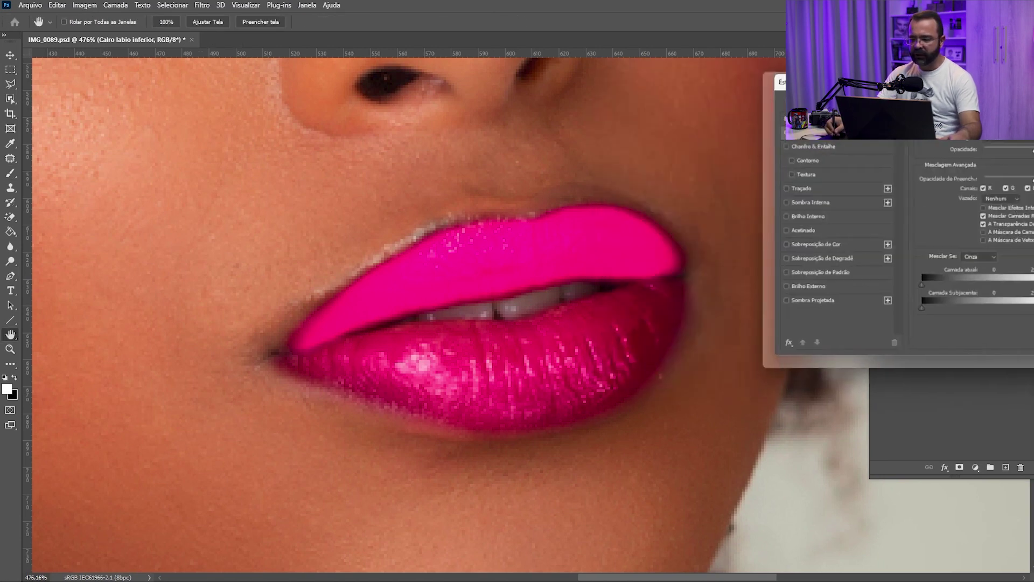
Split Calro labio inferior's Underlying Layer Blend If sliders to 19/171 and apply the style.
drag(881, 304, 948, 306)
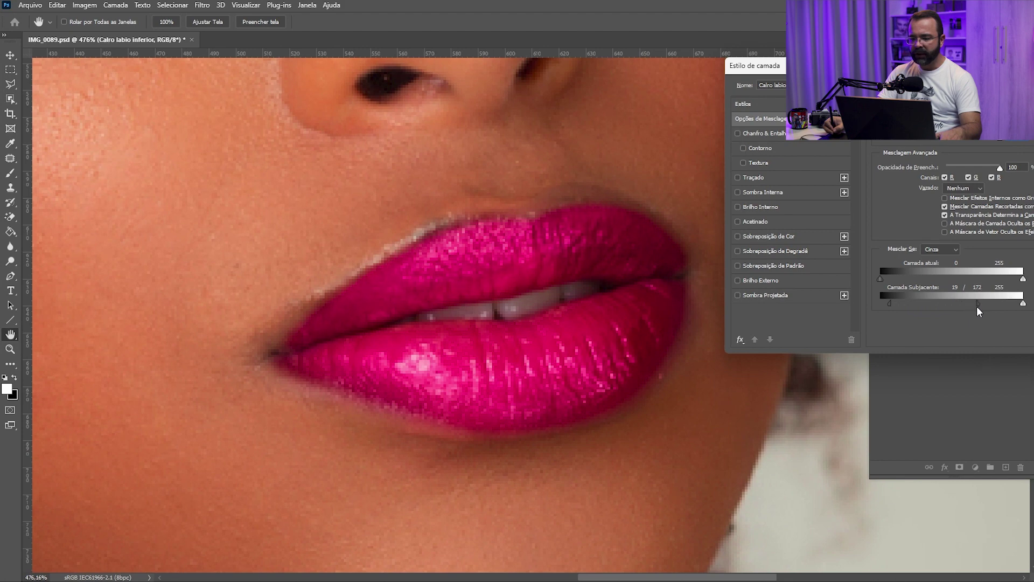
drag(979, 312, 978, 312)
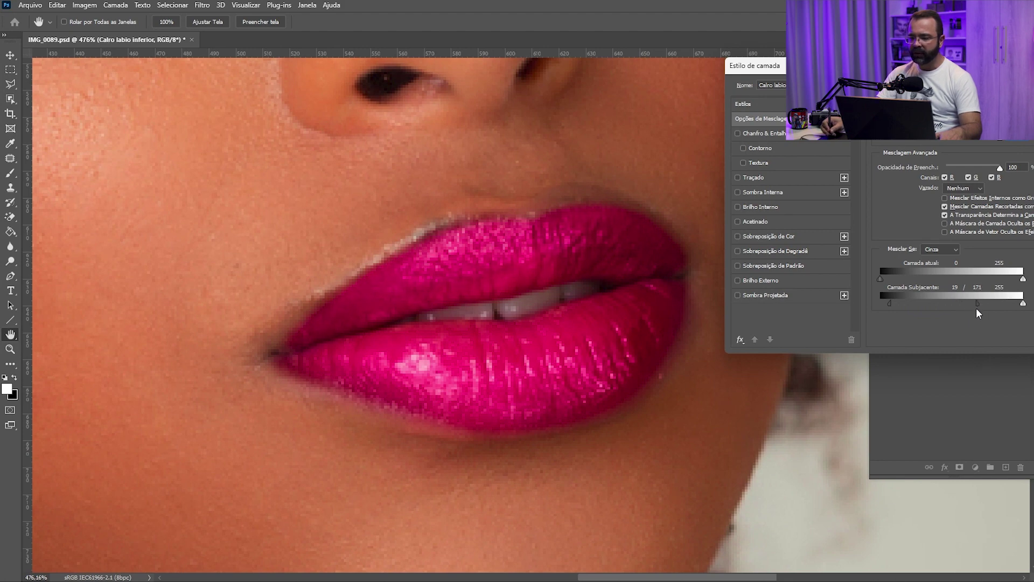
drag(765, 65, 604, 78)
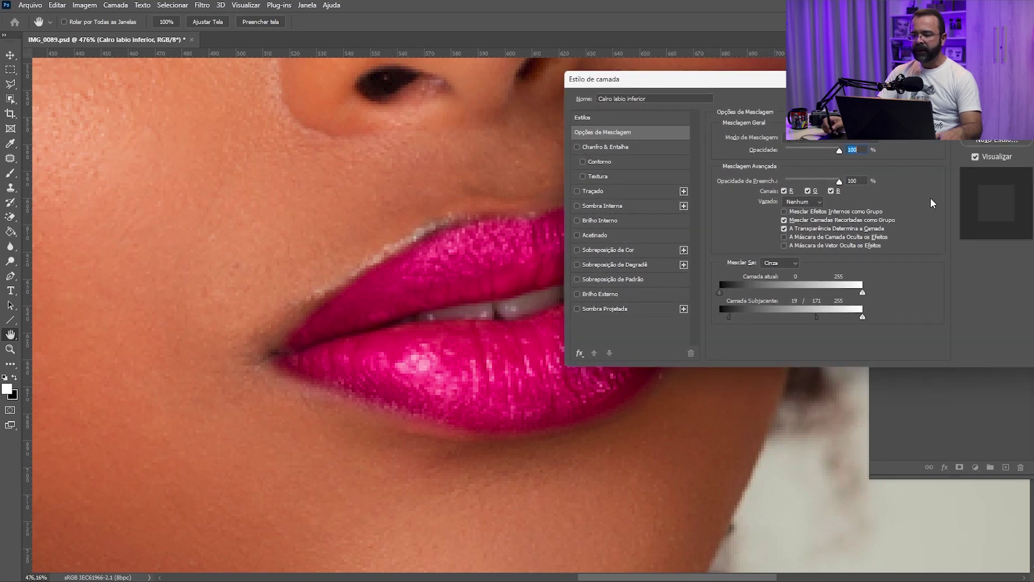
click(978, 106)
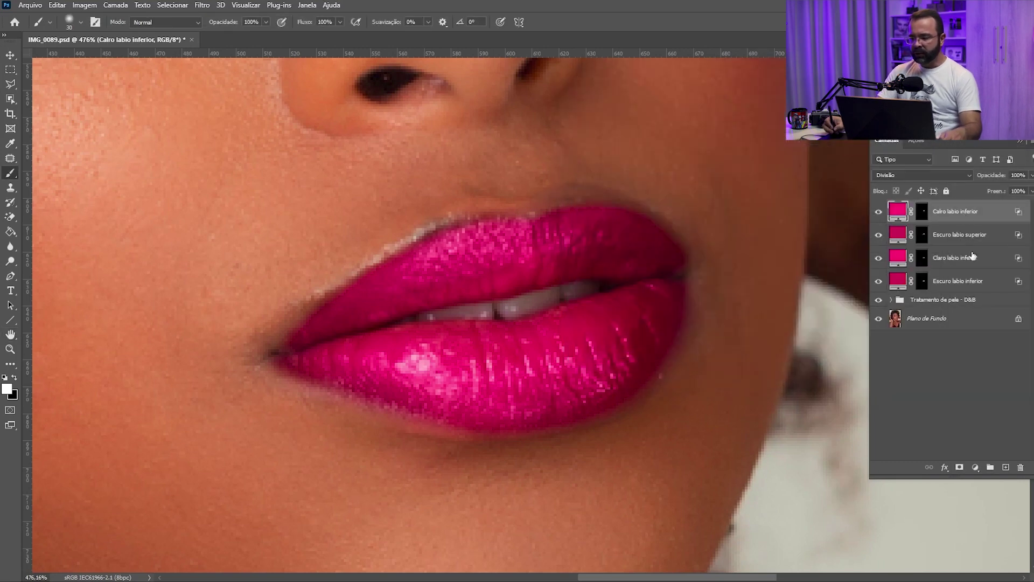
Gather the four lip colour layers into a new group named 'Labio'.
shift+click(959, 280)
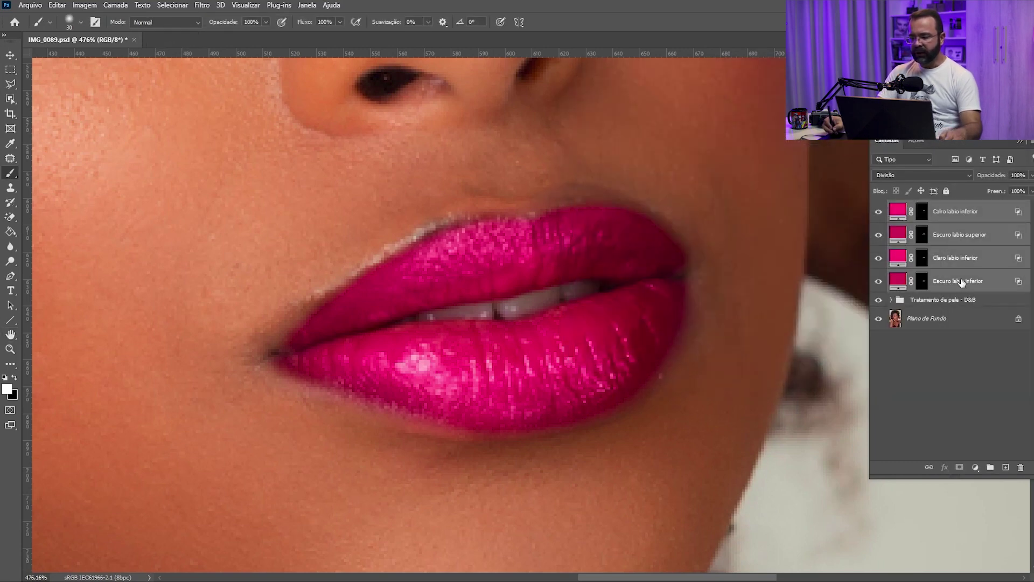
click(990, 467)
double_click(929, 207)
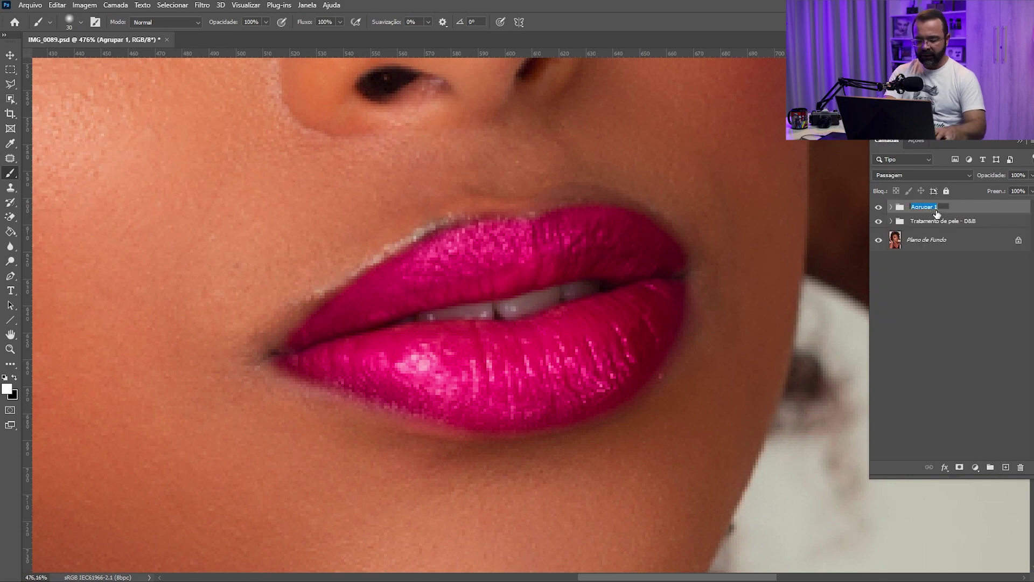
text(Labio)
key(Return)
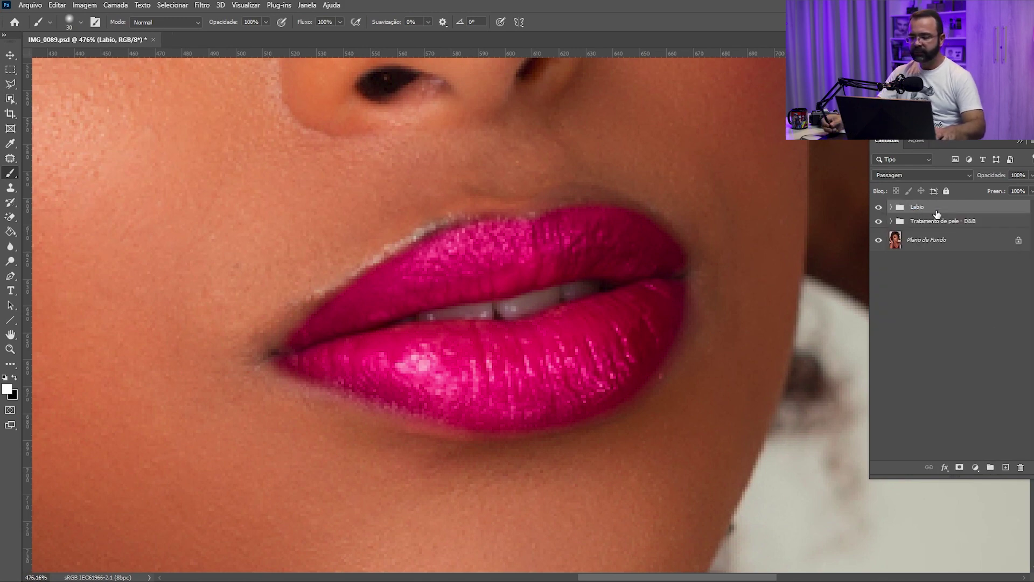
key(z)
right_click(609, 286)
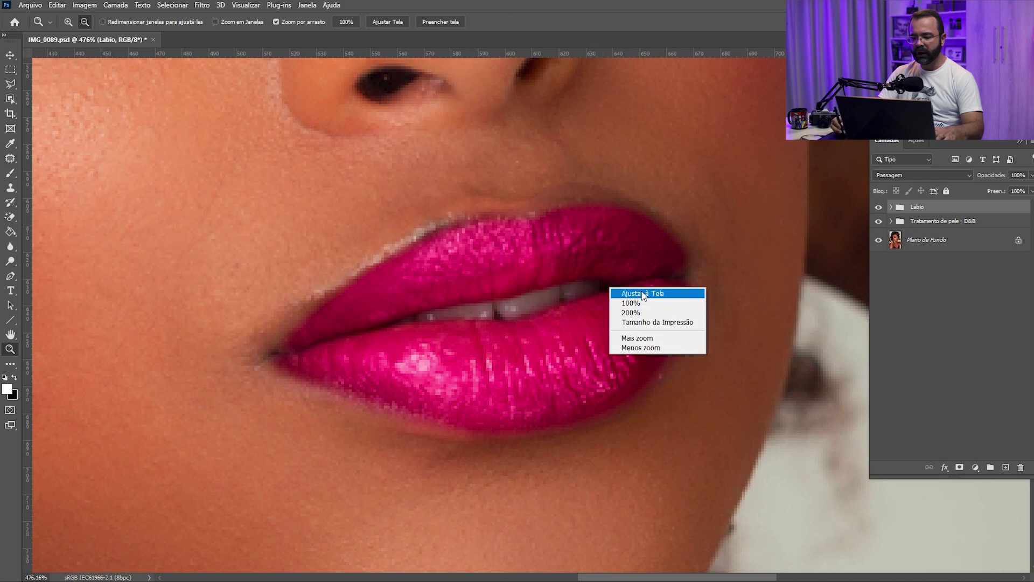
Fit the portrait on screen and set the Labio group opacity to 55%.
click(644, 294)
drag(600, 298, 639, 312)
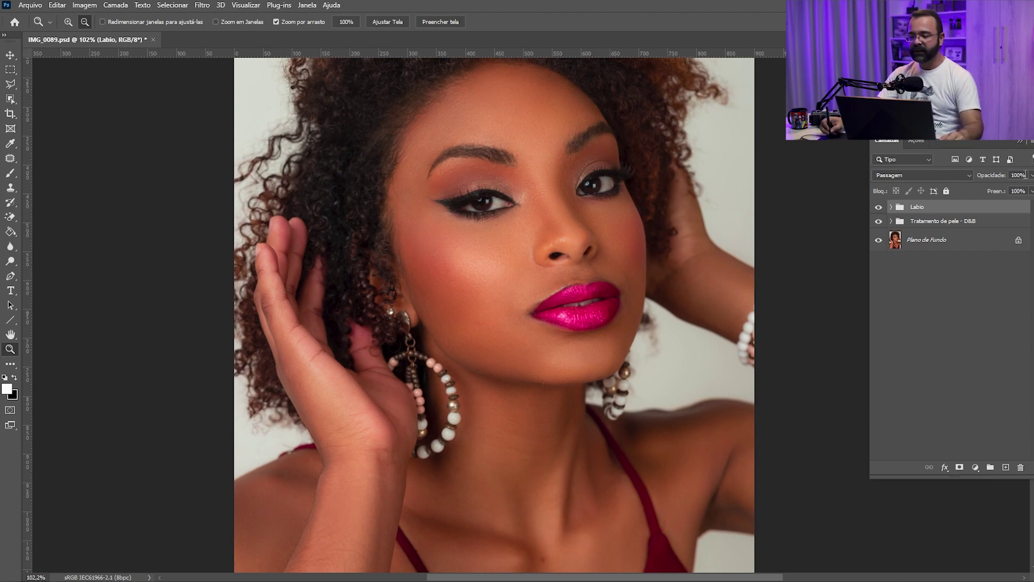
drag(1030, 191, 1004, 192)
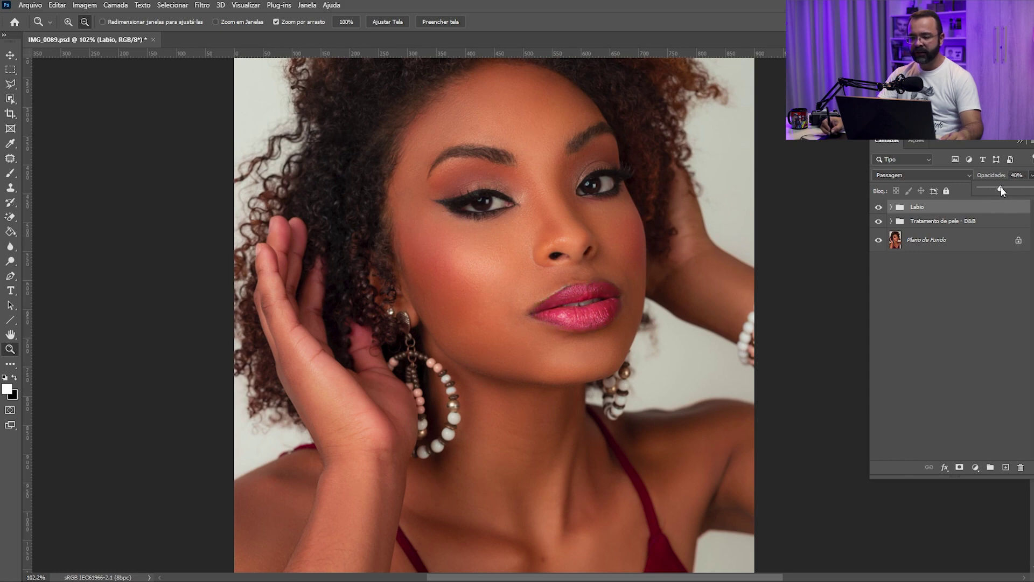
drag(1007, 190, 1011, 188)
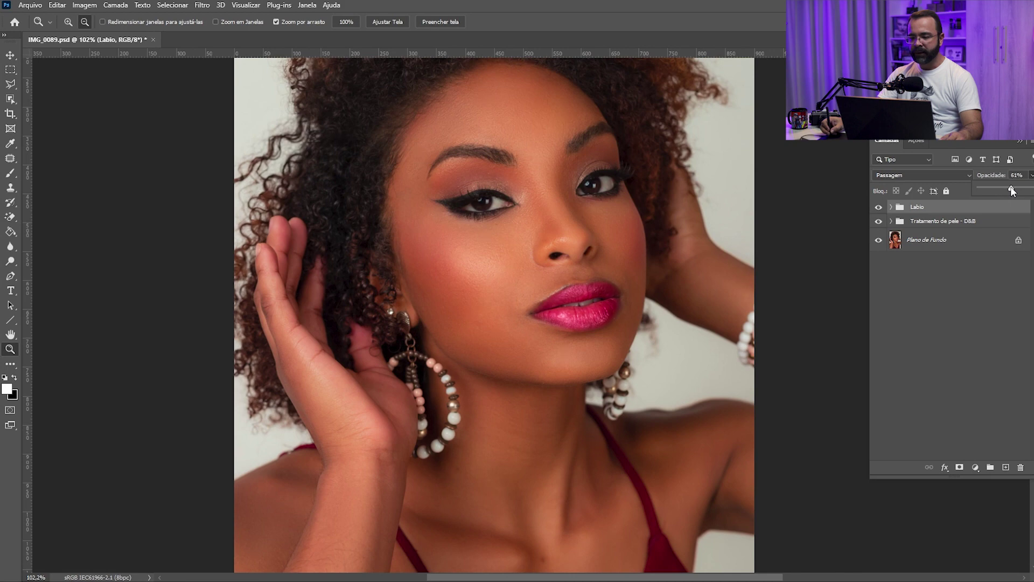
click(1023, 173)
text(55)
key(Return)
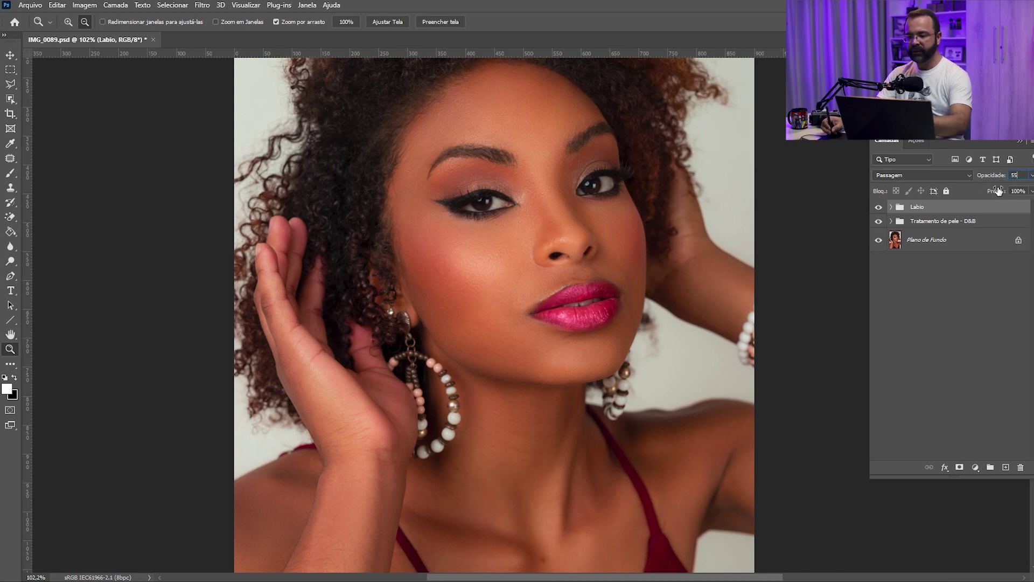
Toggle the Labio group off and on to compare, then zoom in on the lips.
click(880, 208)
click(881, 208)
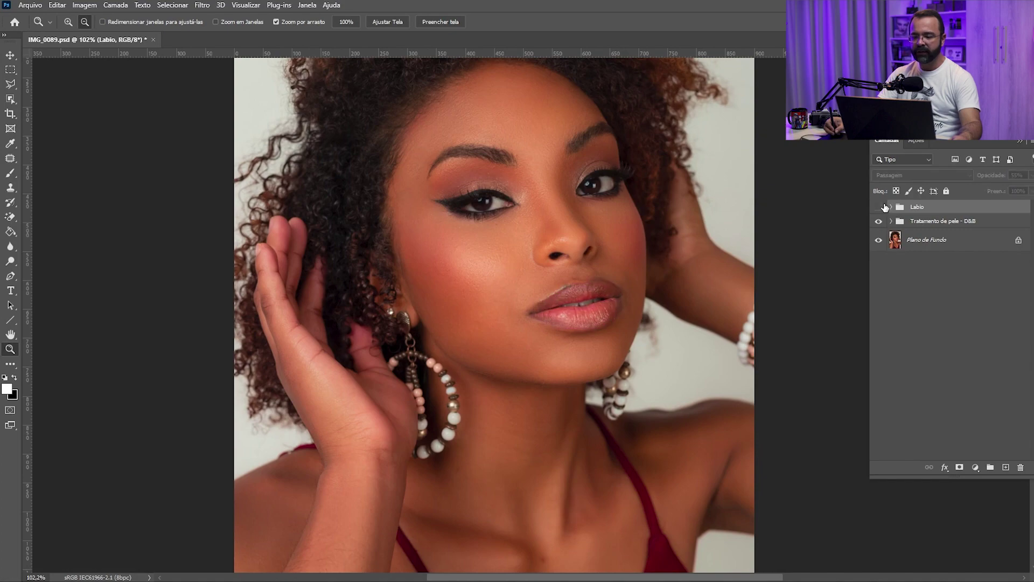
click(880, 208)
drag(566, 291, 594, 301)
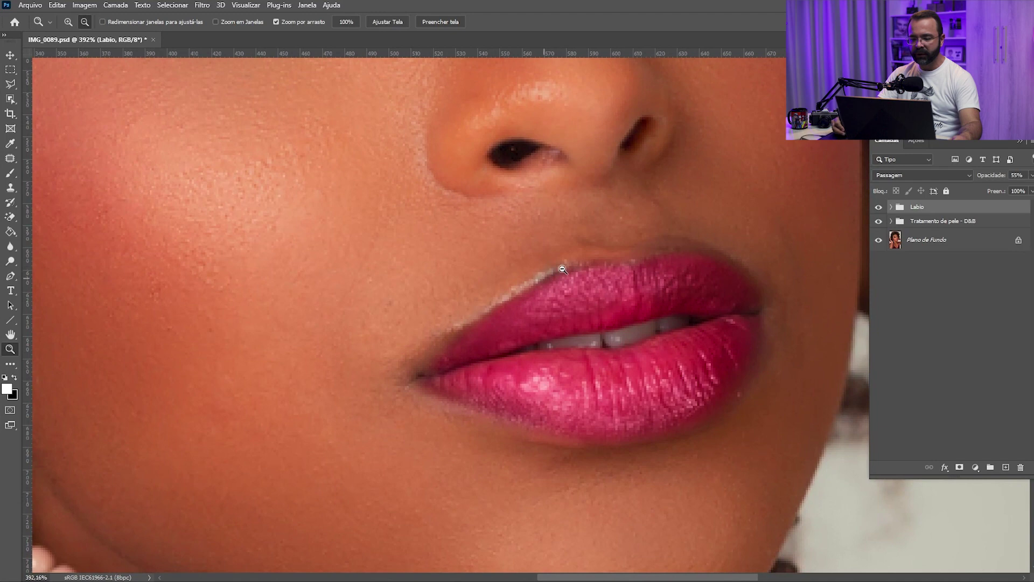
Expand Labio and target the Escuro labio superior mask with a smaller white brush.
click(891, 207)
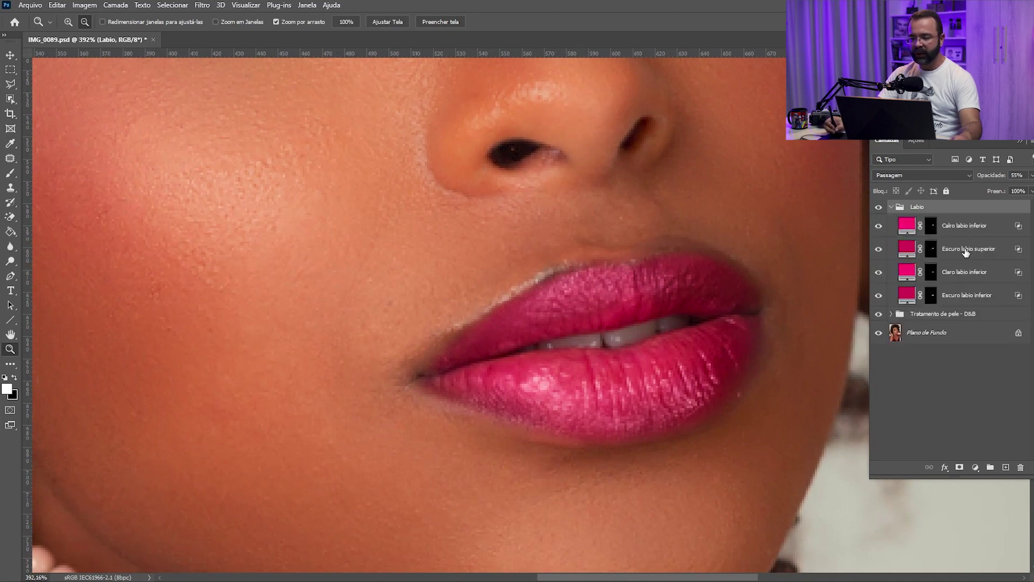
click(931, 248)
key(x)
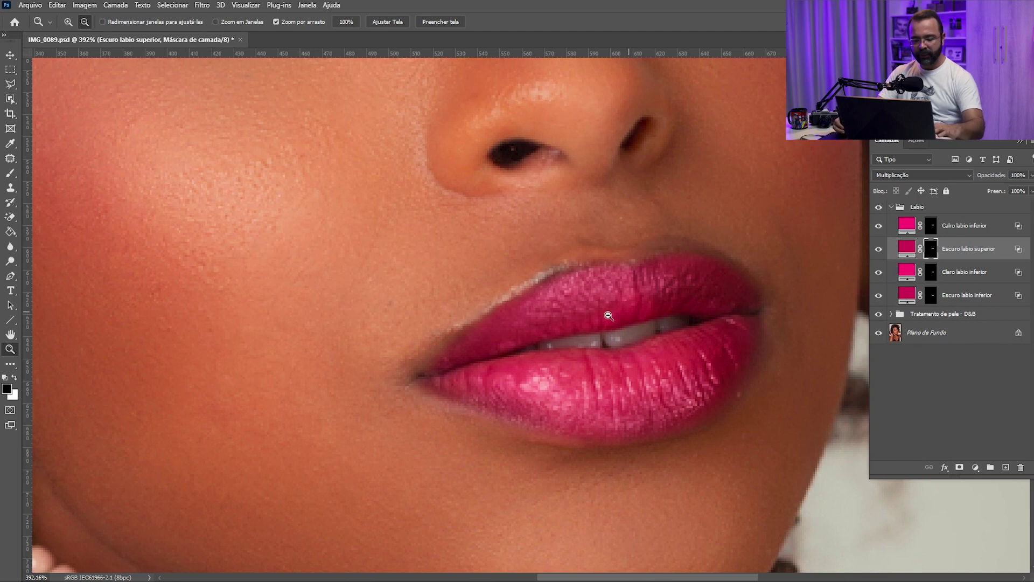
key(b)
key(x)
key(bracketleft)
key(bracketleft)
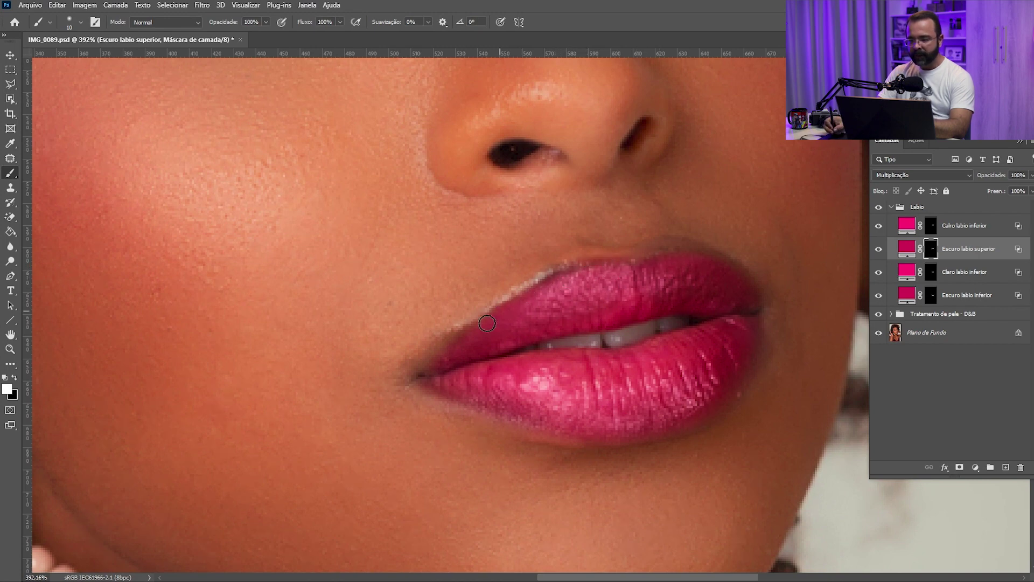
Paint white on the Calro labio inferior mask along the lip edge with a fine brush.
click(940, 231)
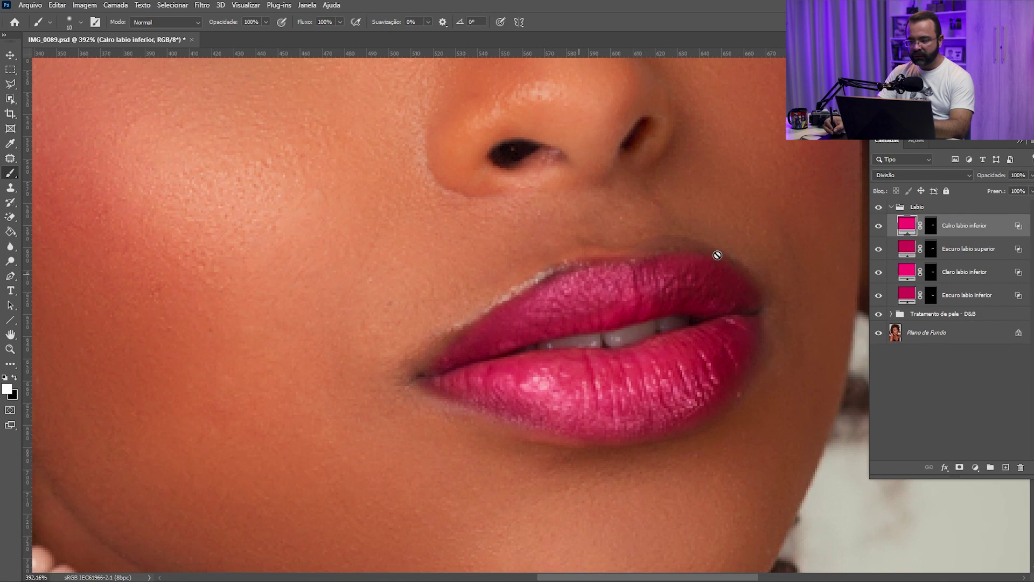
click(931, 225)
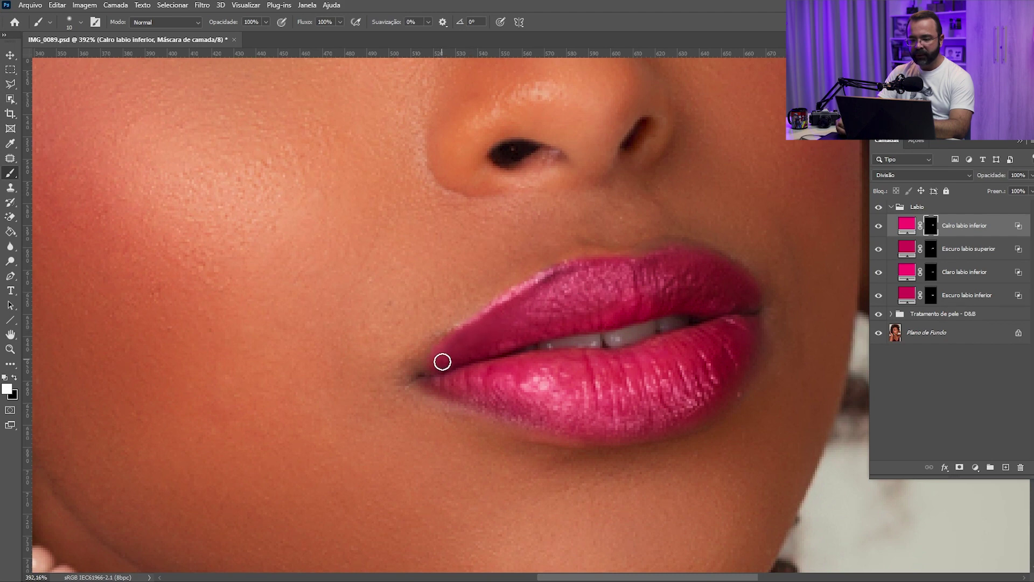
key(x)
key(bracketright)
key(bracketright)
key(bracketright)
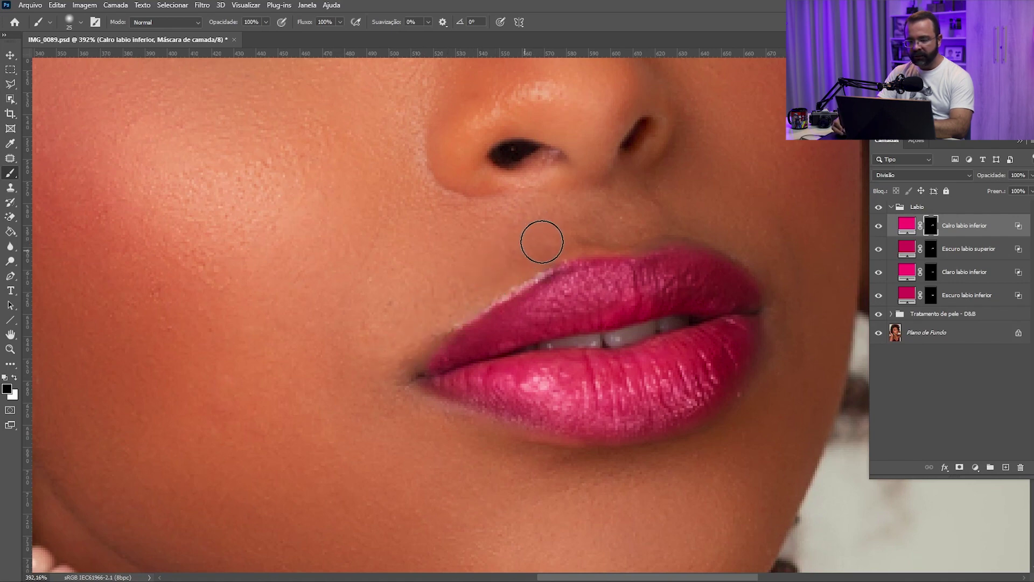
key(c)
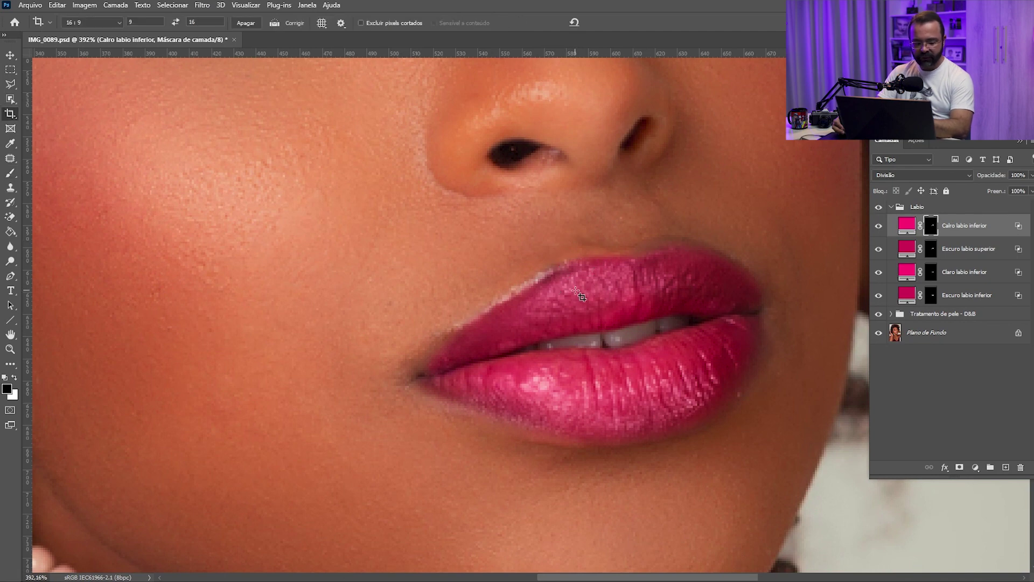
key(x)
key(b)
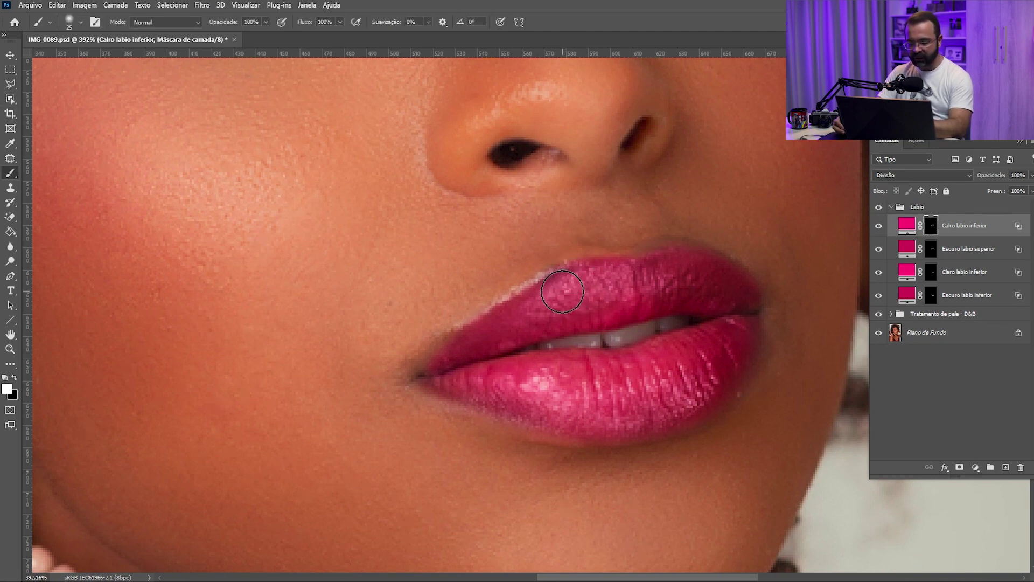
key(bracketleft)
key(bracketleft)
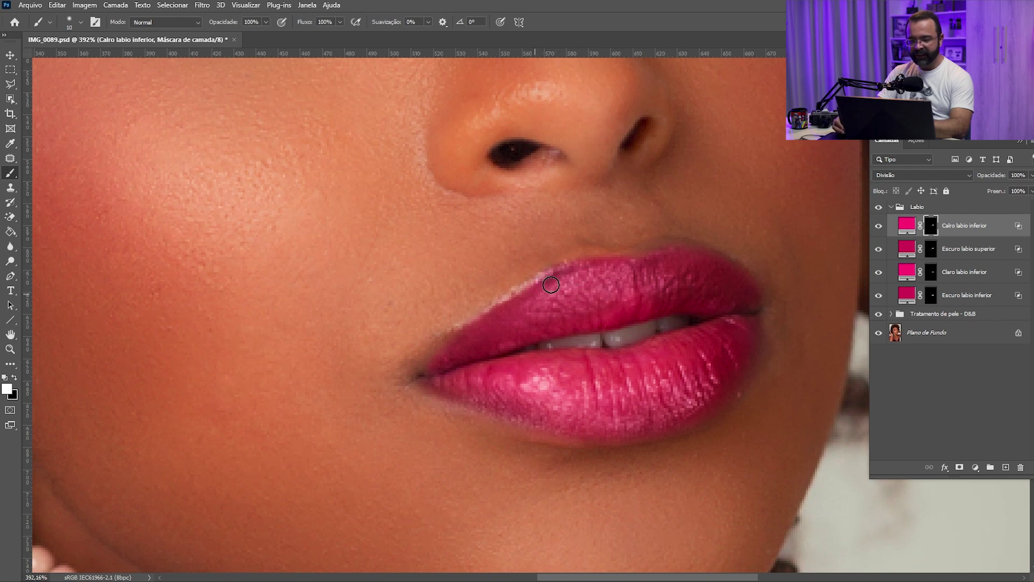
Fit the whole photo on screen with the Zoom tool.
key(z)
right_click(626, 237)
click(657, 243)
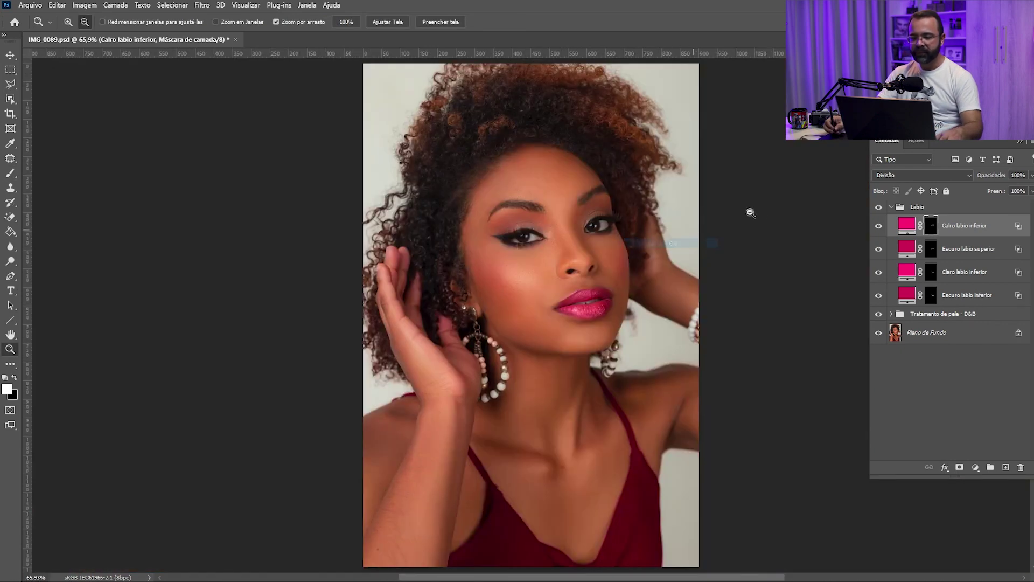
Drop the Labio group opacity to about 53%, compare it hidden and shown, and expand it.
click(890, 208)
click(1031, 176)
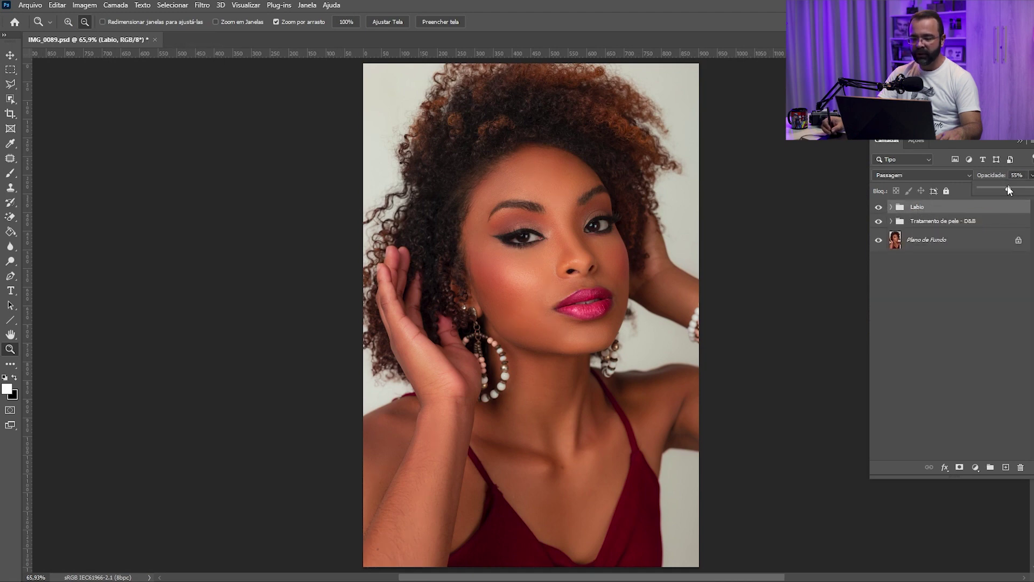
mouse_move(981, 191)
mouse_down()
mouse_move(1025, 191)
mouse_move(1004, 189)
mouse_up()
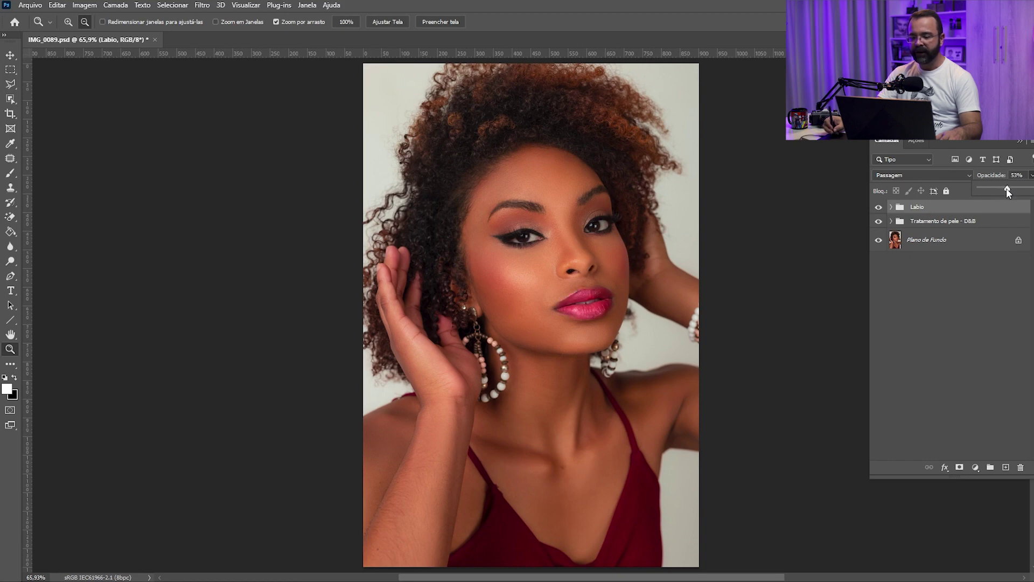
click(879, 207)
click(879, 208)
click(891, 207)
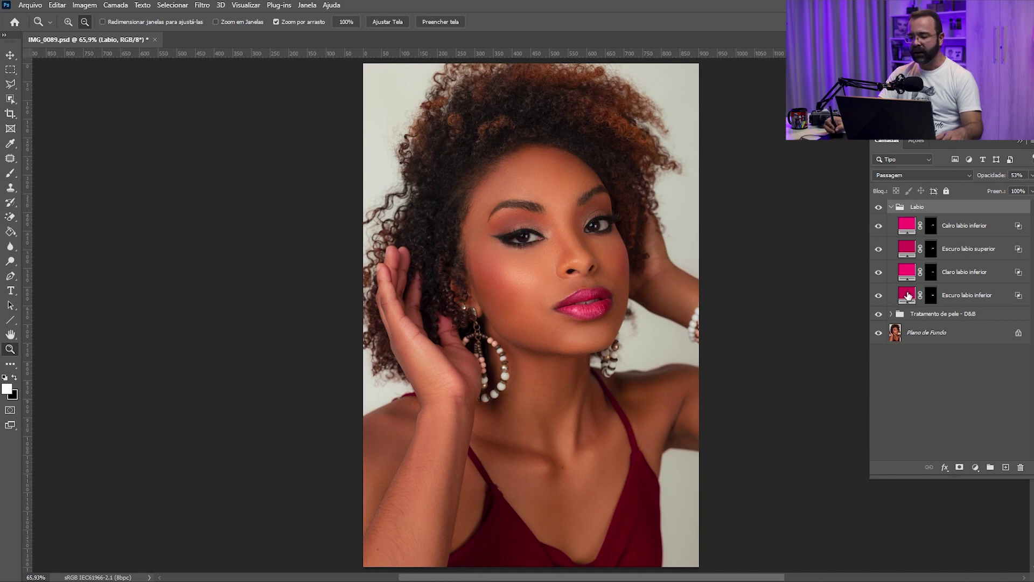
Change the Escuro labio inferior fill to red (b10303) and copy its hex value.
double_click(907, 294)
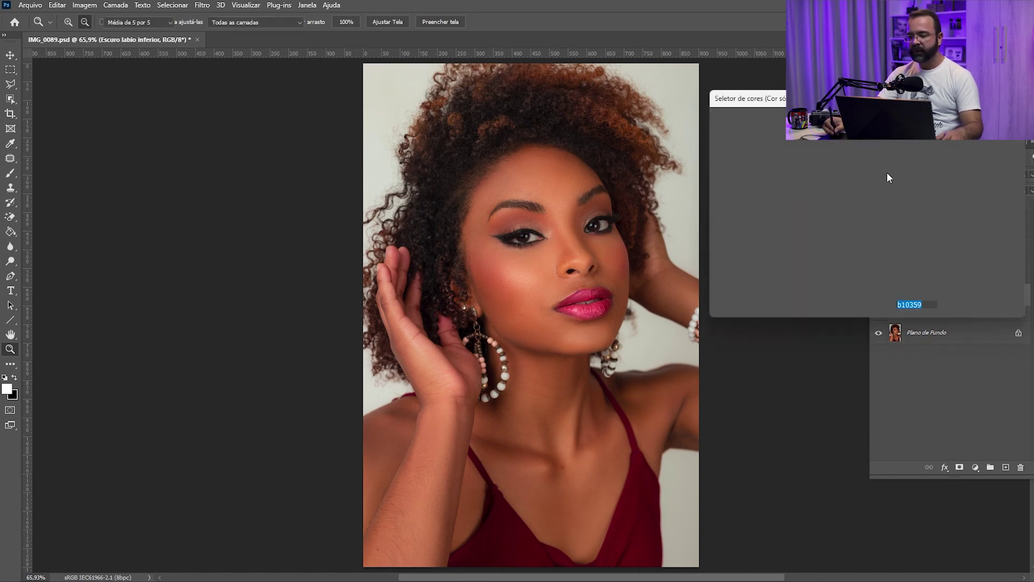
click(889, 209)
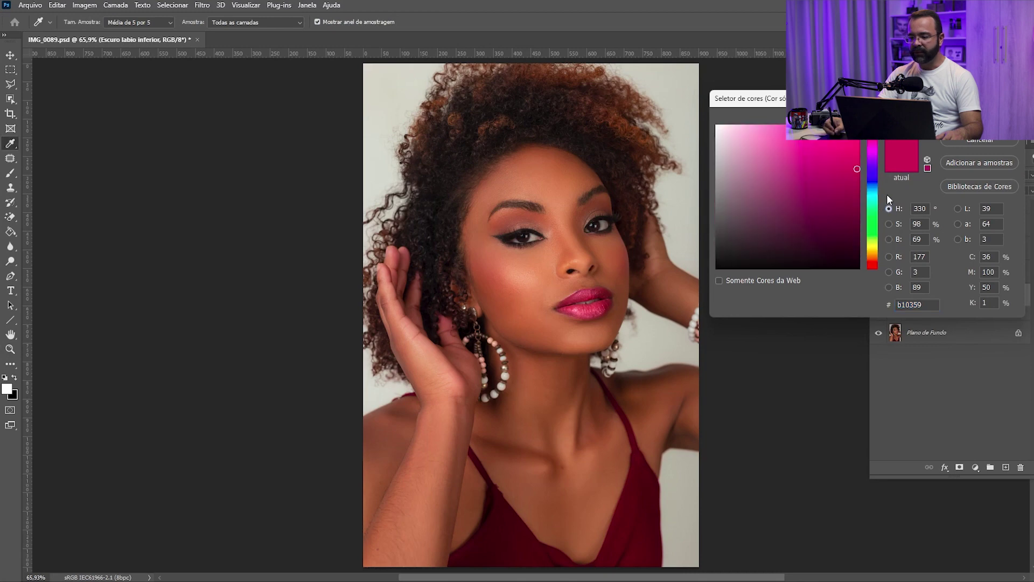
click(881, 141)
double_click(925, 306)
key(ctrl+c)
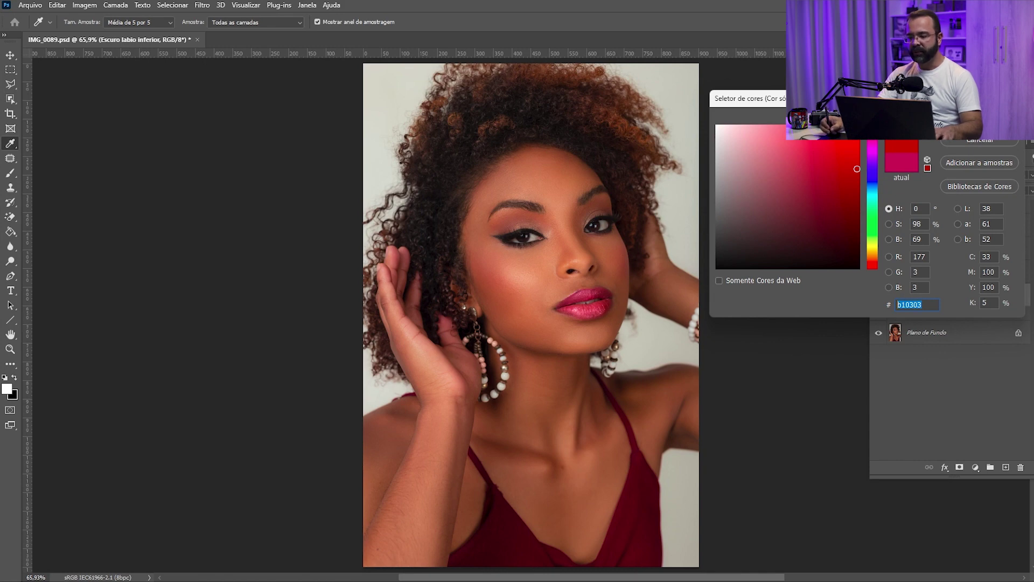
key(Return)
key(z)
Make the Claro labio inferior fill a brighter version of the pasted red.
click(906, 274)
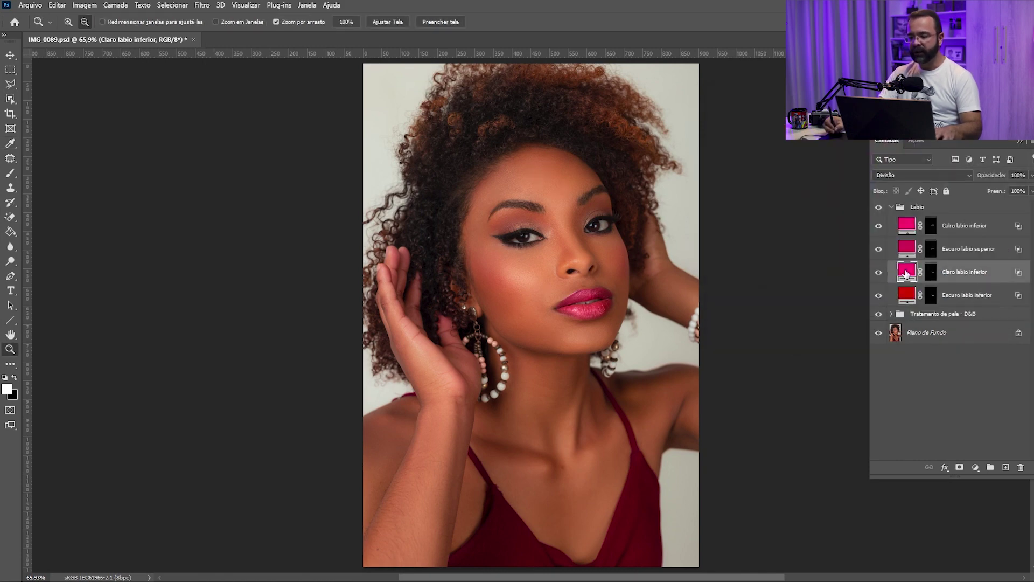
double_click(907, 274)
key(ctrl+v)
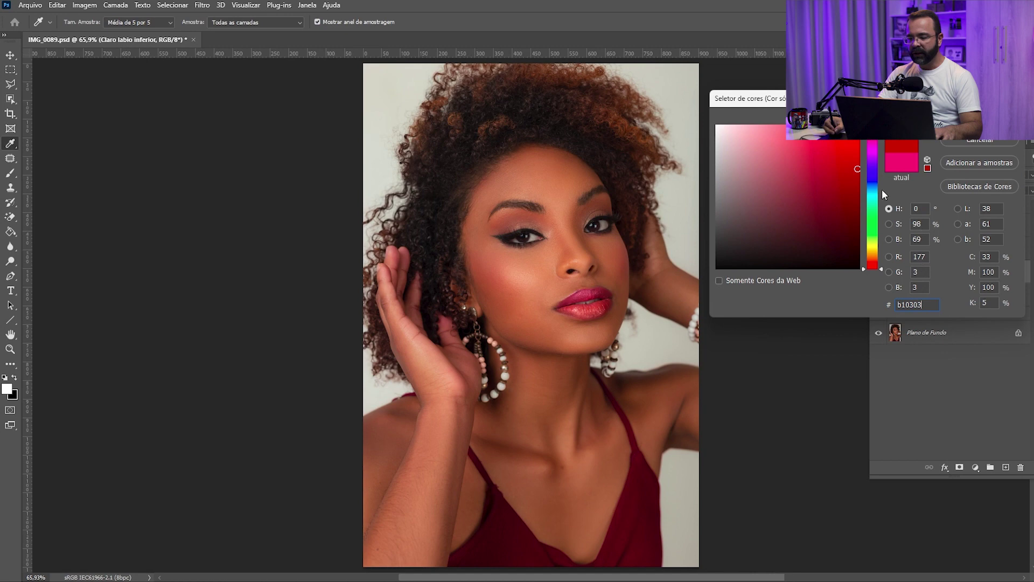
click(889, 239)
drag(881, 185, 882, 141)
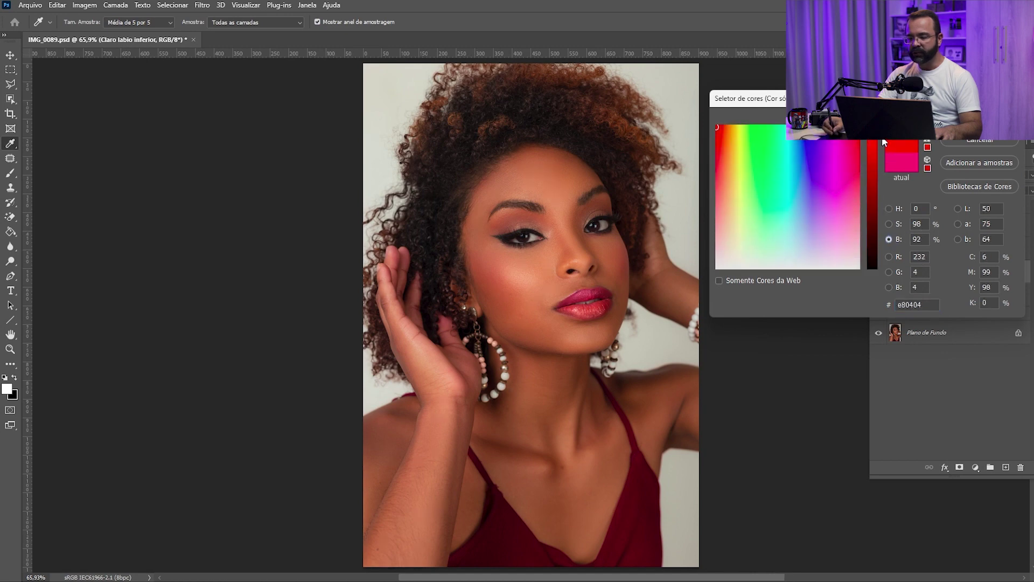
key(Escape)
key(z)
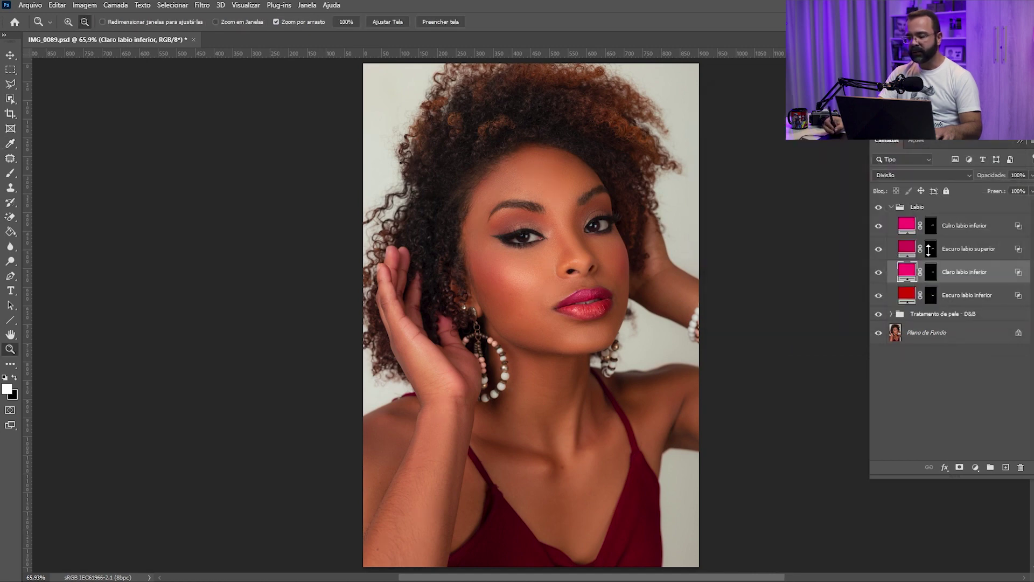
Turn Escuro labio superior and Calro labio inferior red, then collapse and hide Labio.
double_click(907, 249)
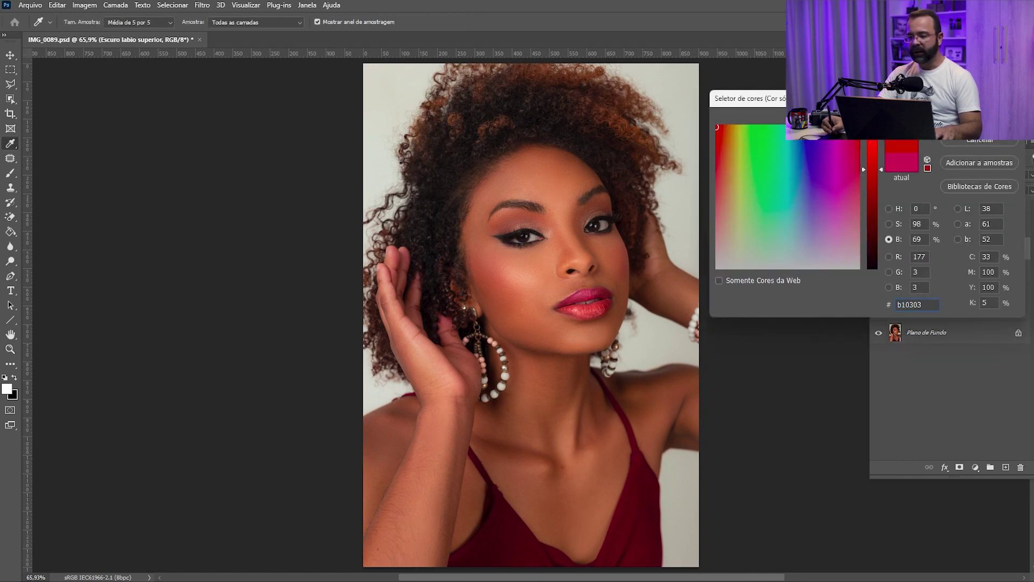
key(Escape)
key(z)
double_click(906, 232)
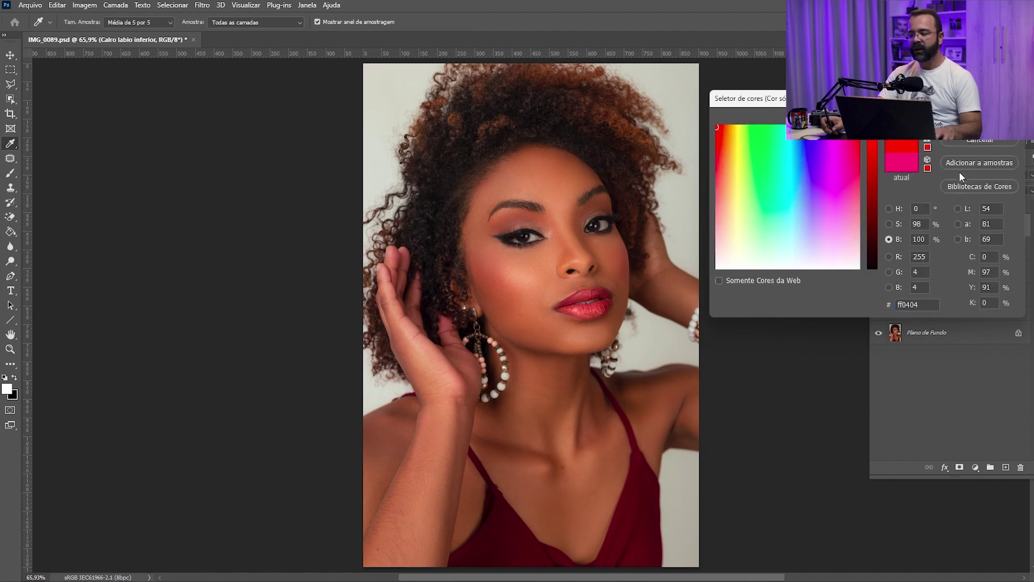
key(Return)
click(890, 207)
click(879, 208)
click(880, 208)
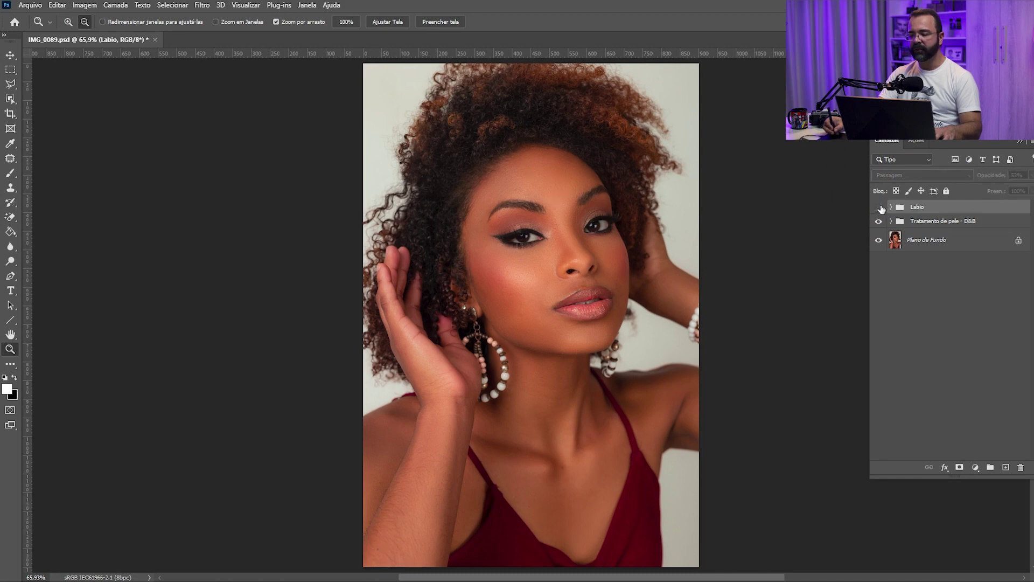
Expand Labio and change the Escuro labio inferior fill to blue (0606b4), copying its hex.
click(891, 207)
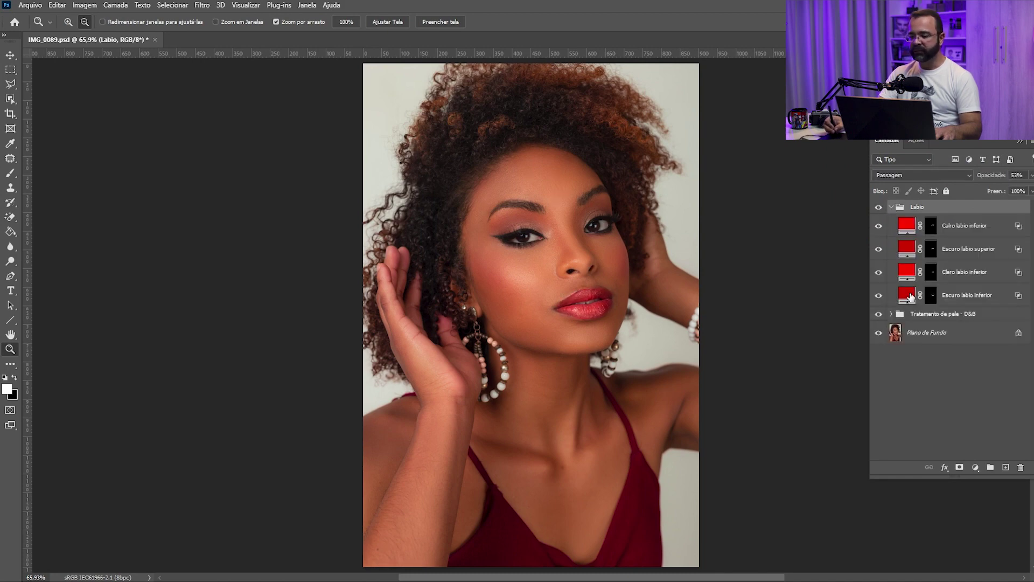
double_click(910, 295)
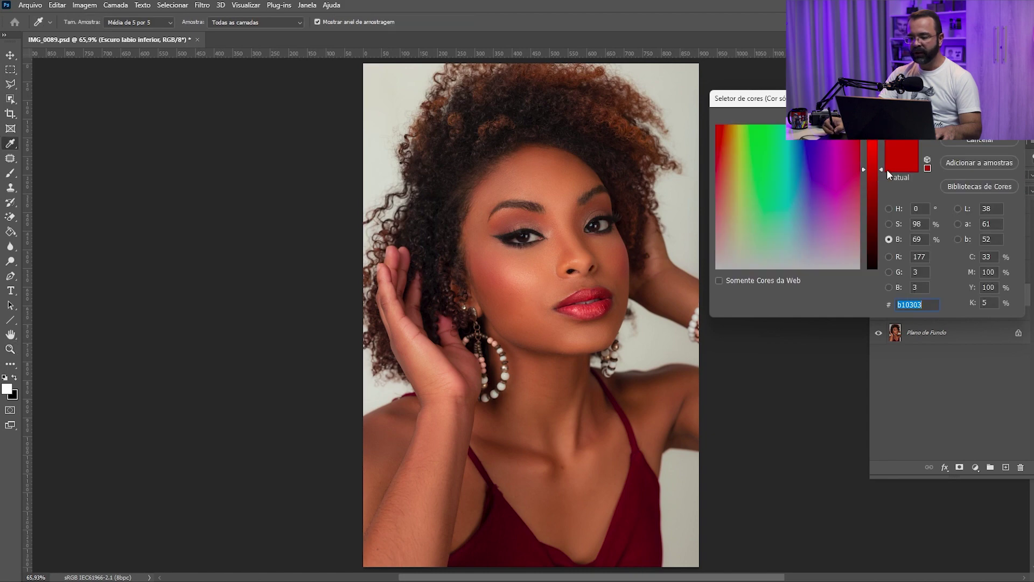
click(888, 209)
click(872, 172)
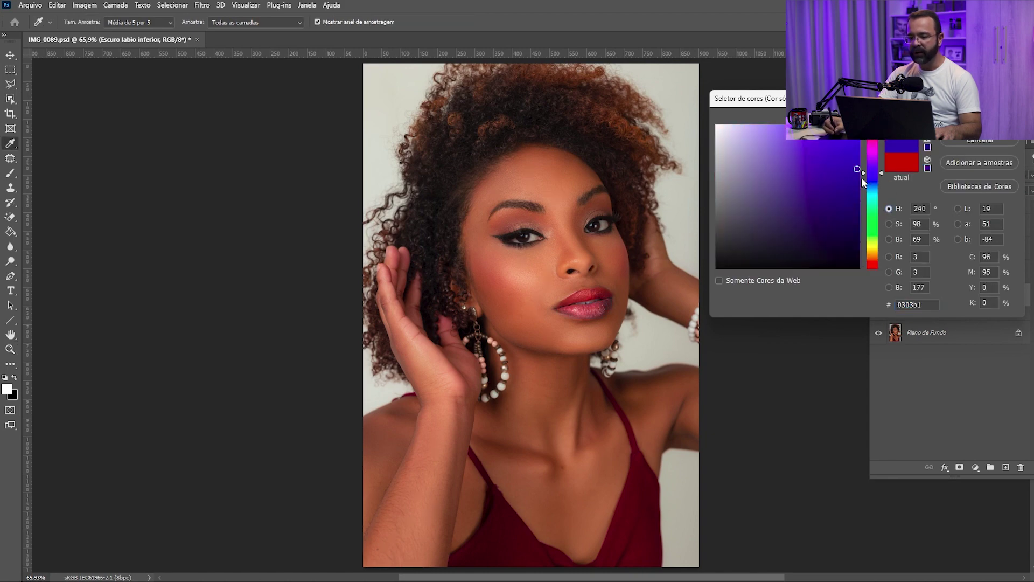
drag(857, 169, 861, 162)
click(916, 305)
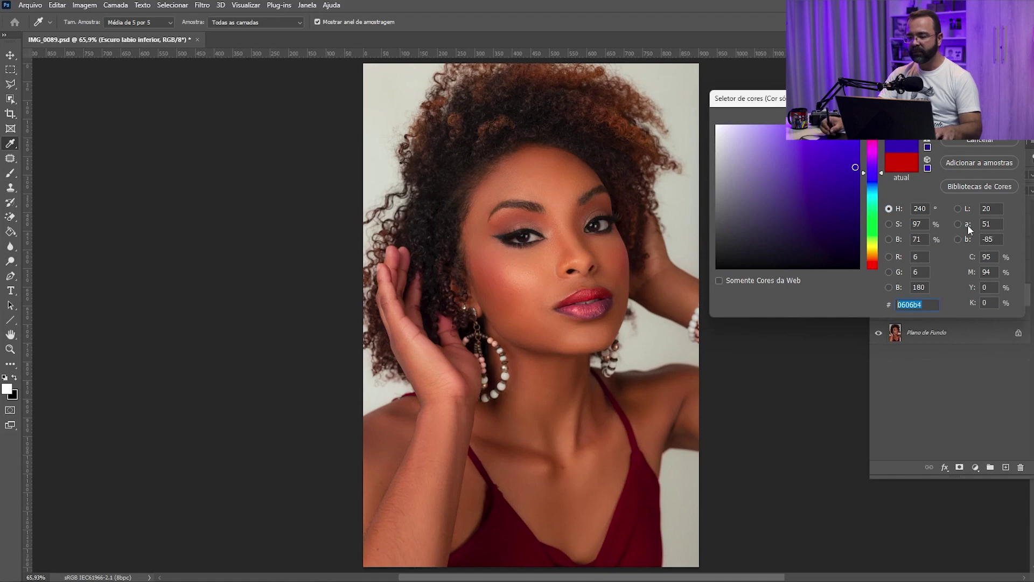
key(Return)
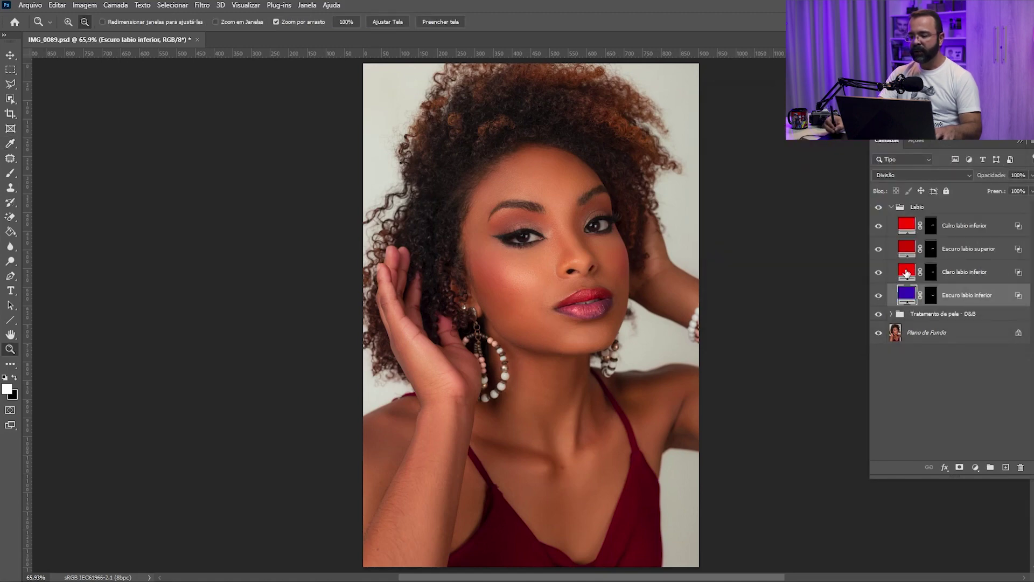
Paste the blue into Claro labio inferior and brighten it for the light lower lip.
double_click(906, 266)
key(ctrl+v)
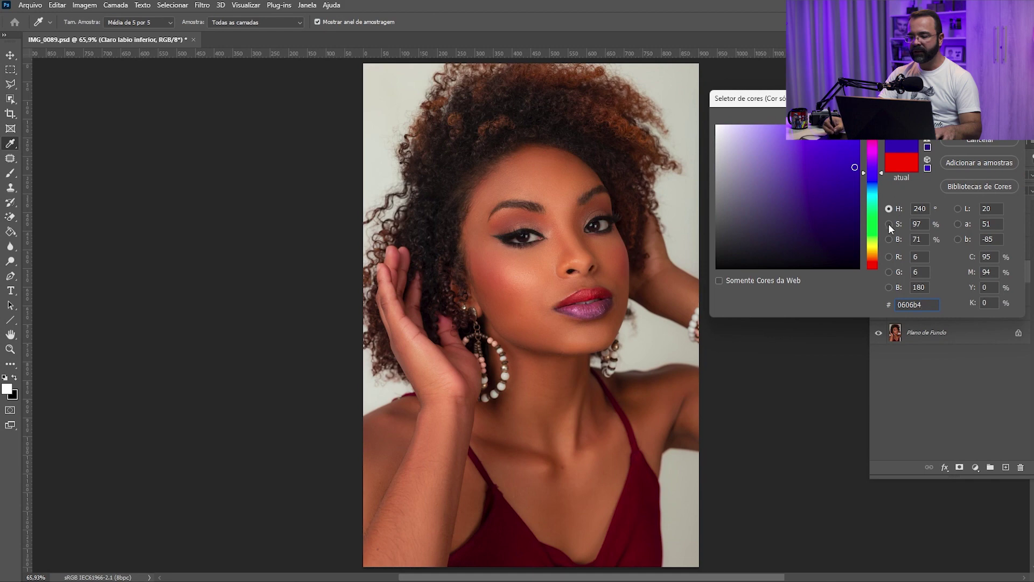
click(889, 239)
drag(880, 167, 880, 123)
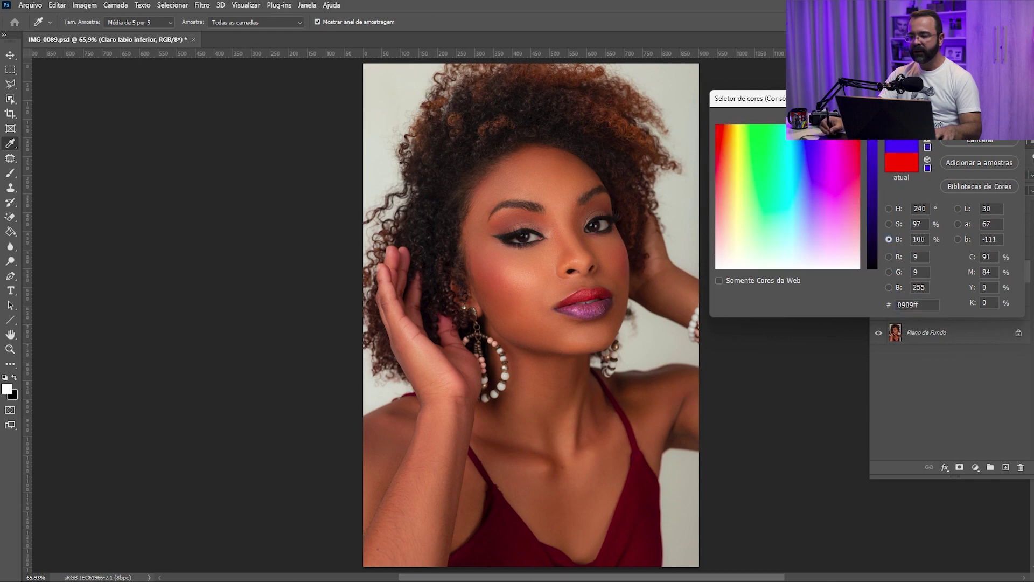
key(Return)
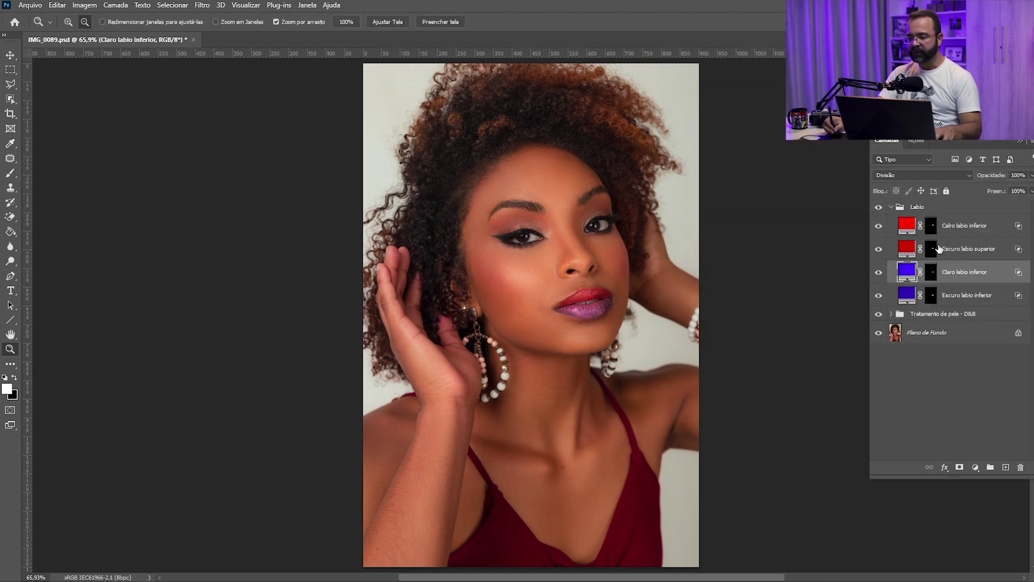
Set Escuro labio superior to blue and Calro labio inferior to full-brightness blue, then collapse Labio.
click(943, 248)
double_click(907, 248)
text(0606b4)
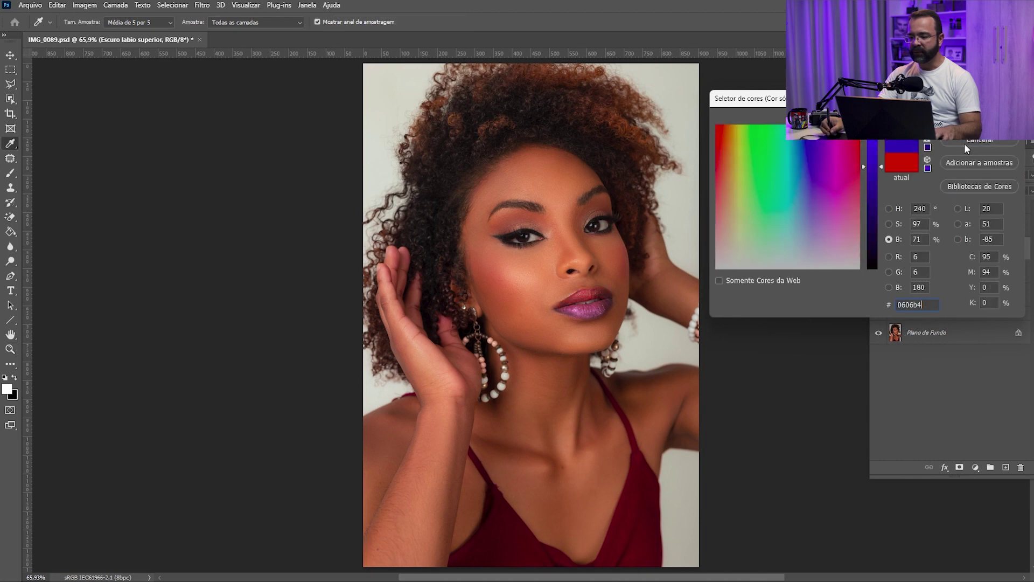
key(Return)
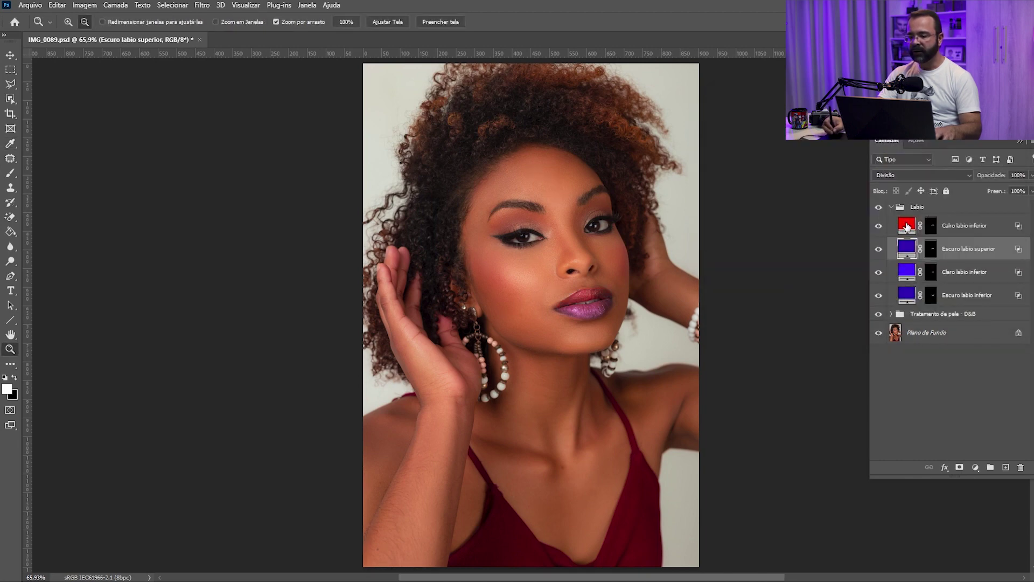
double_click(906, 227)
key(ctrl+v)
drag(880, 164, 881, 140)
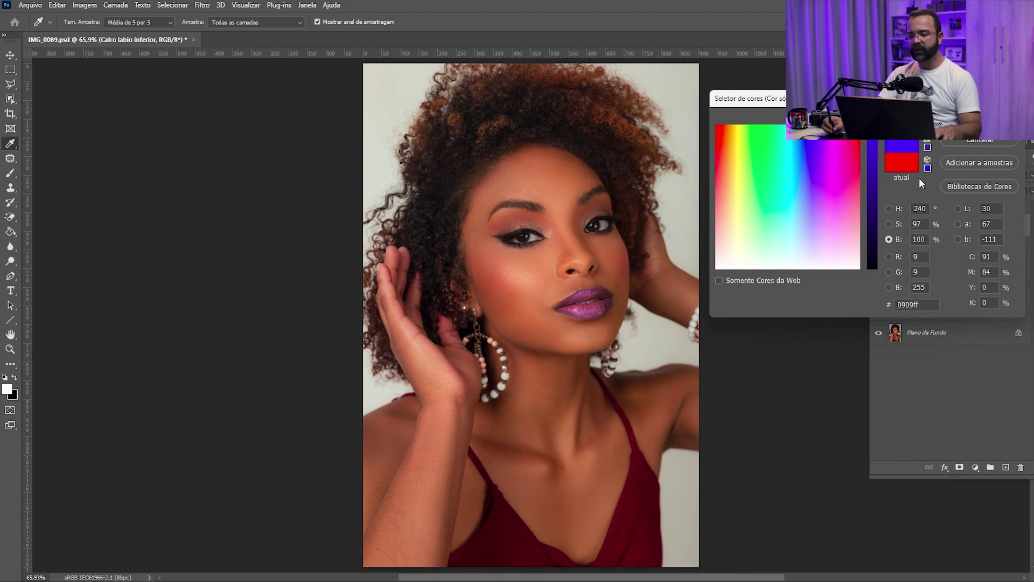
key(Return)
click(891, 208)
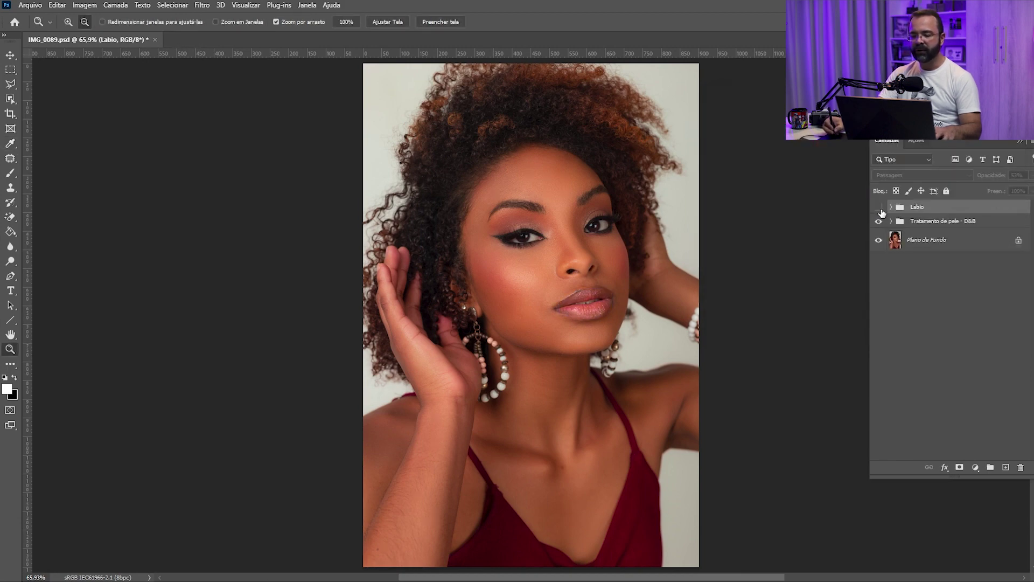